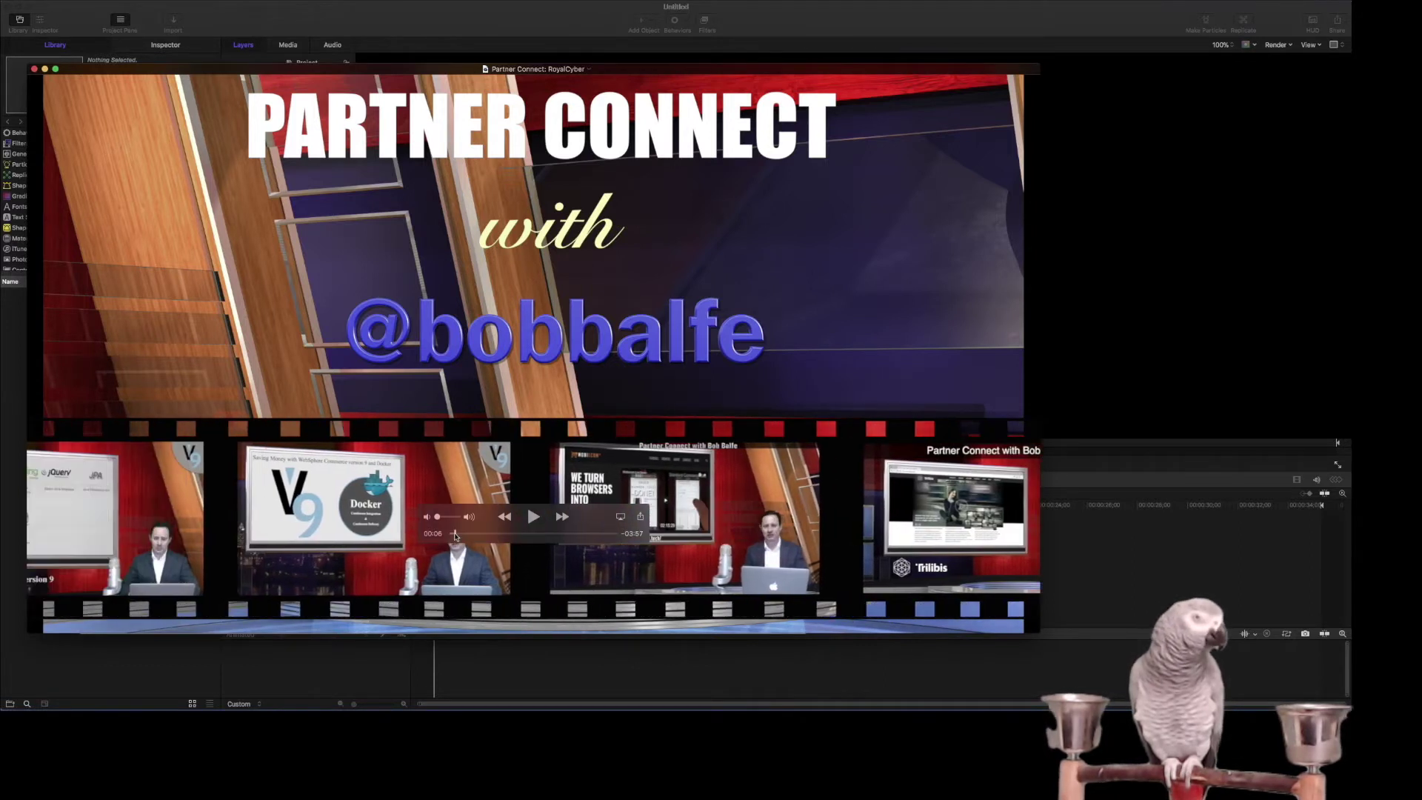
Close the Partner Connect: RoyalCyber sample video in QuickTime Player.
drag(457, 534, 454, 535)
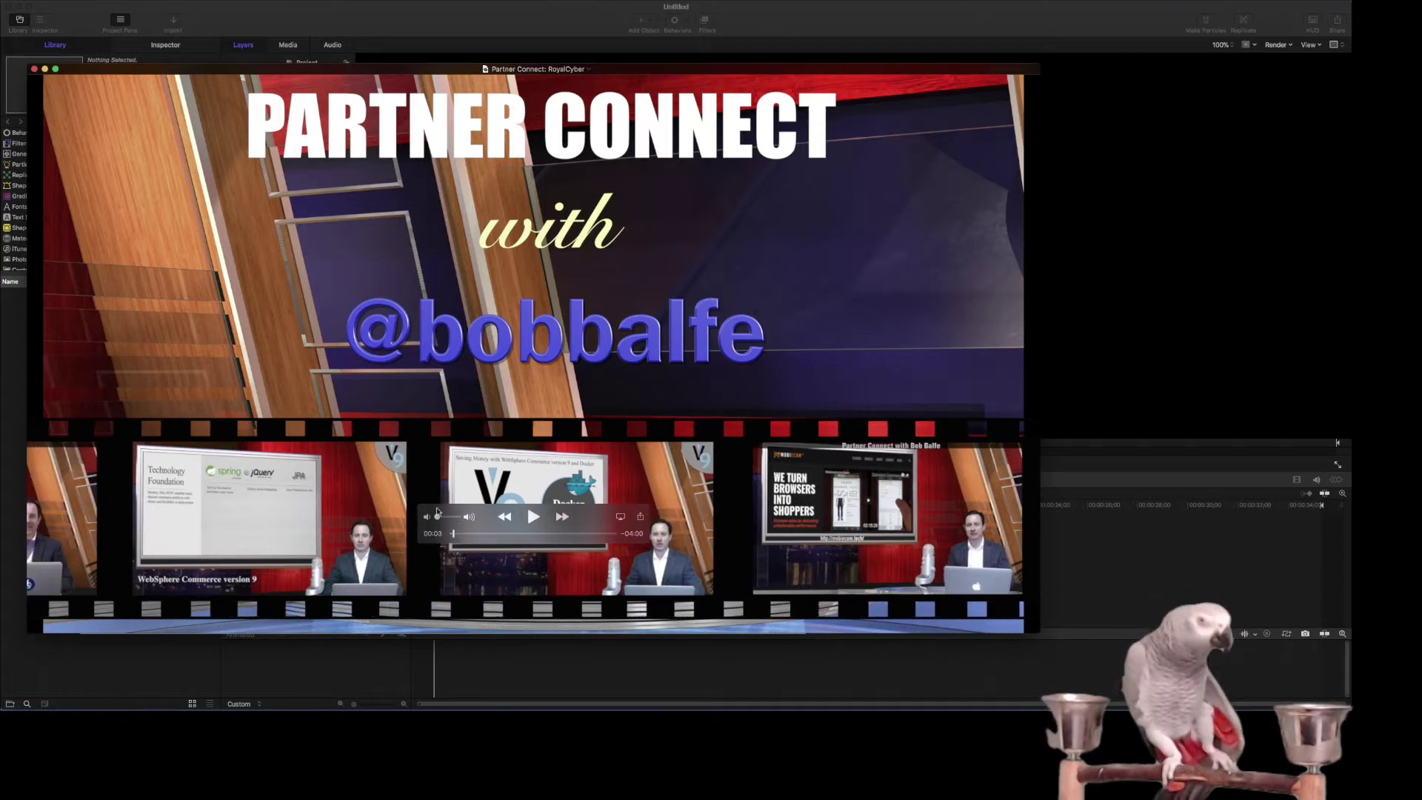
click(34, 69)
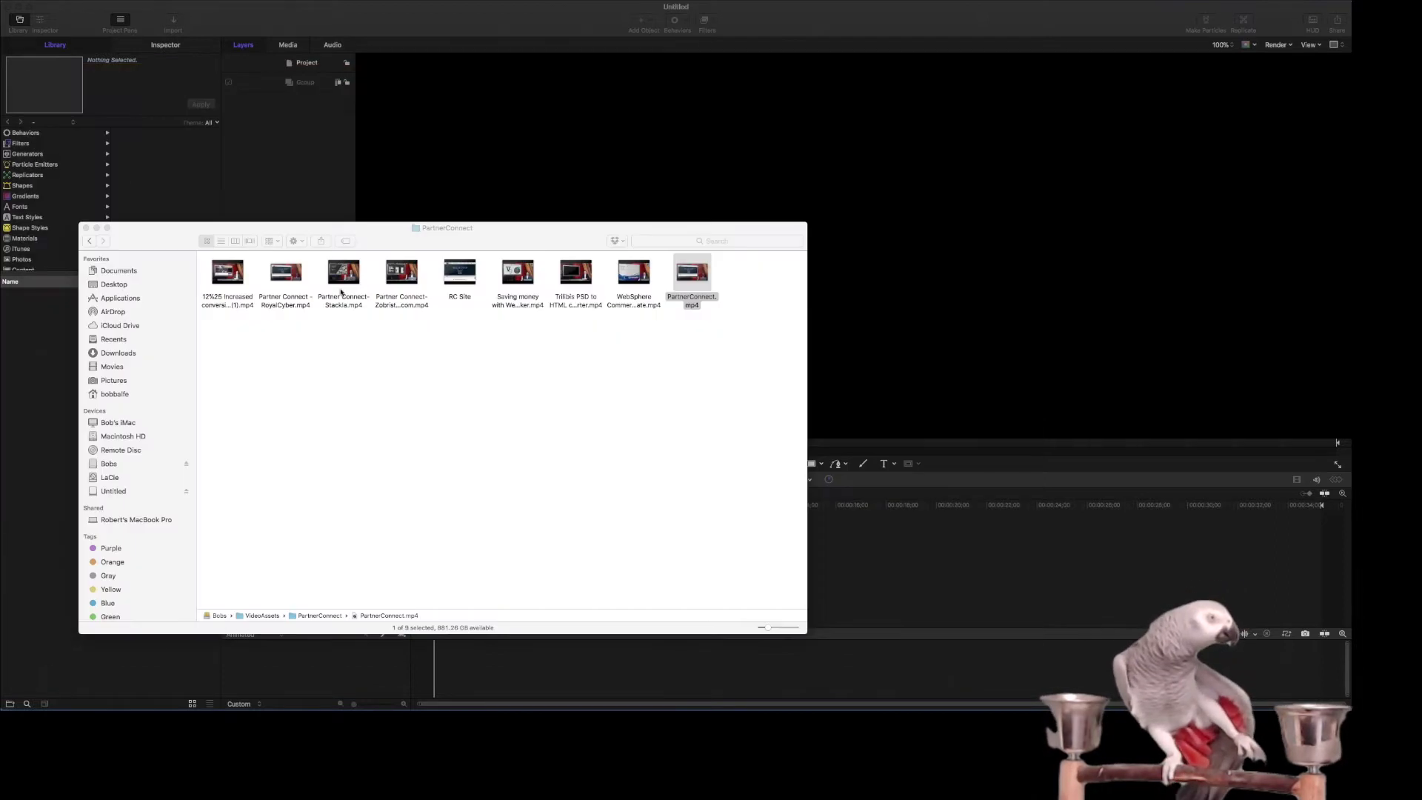
Bring the Untitled Motion project forward, fit the frame, then set the canvas zoom to 25%.
click(297, 153)
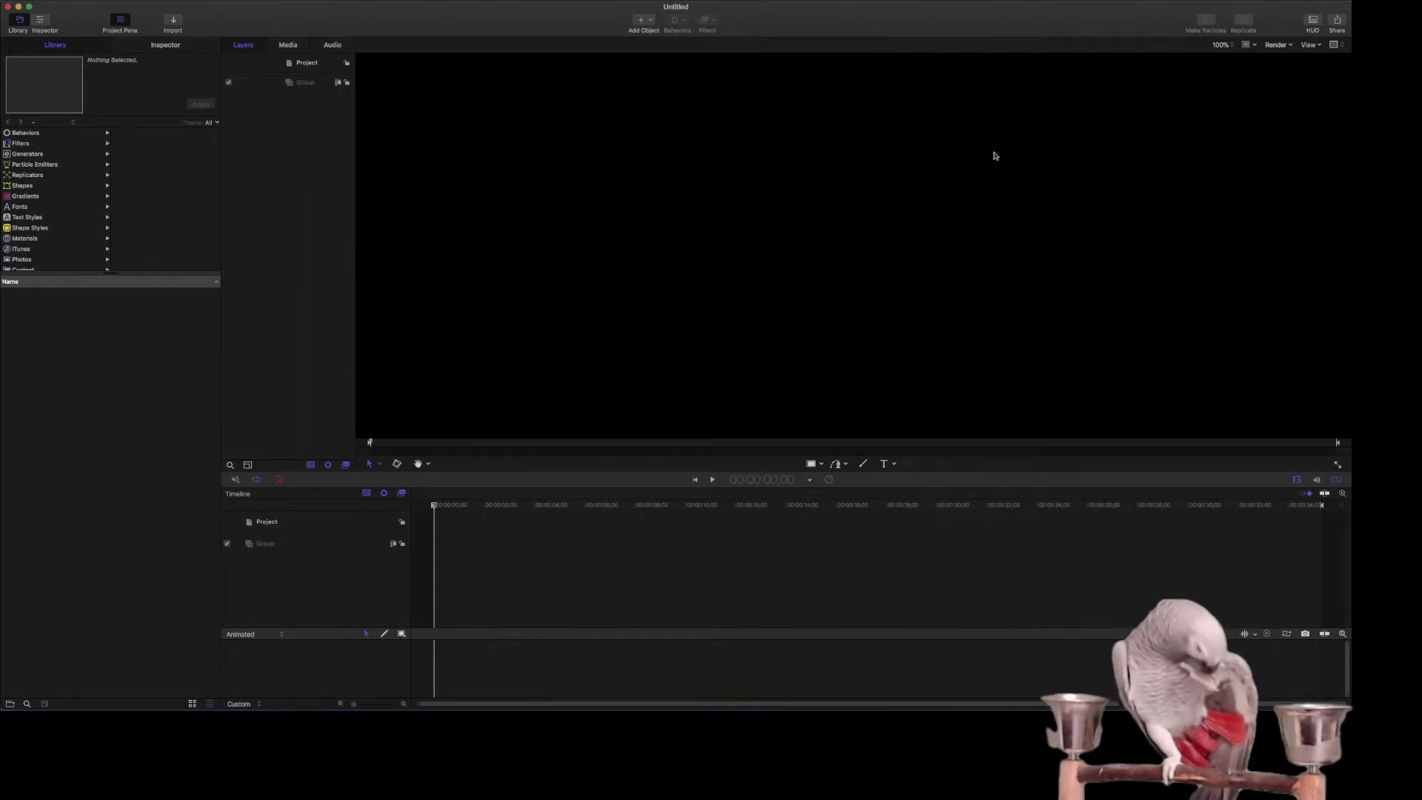
click(1230, 46)
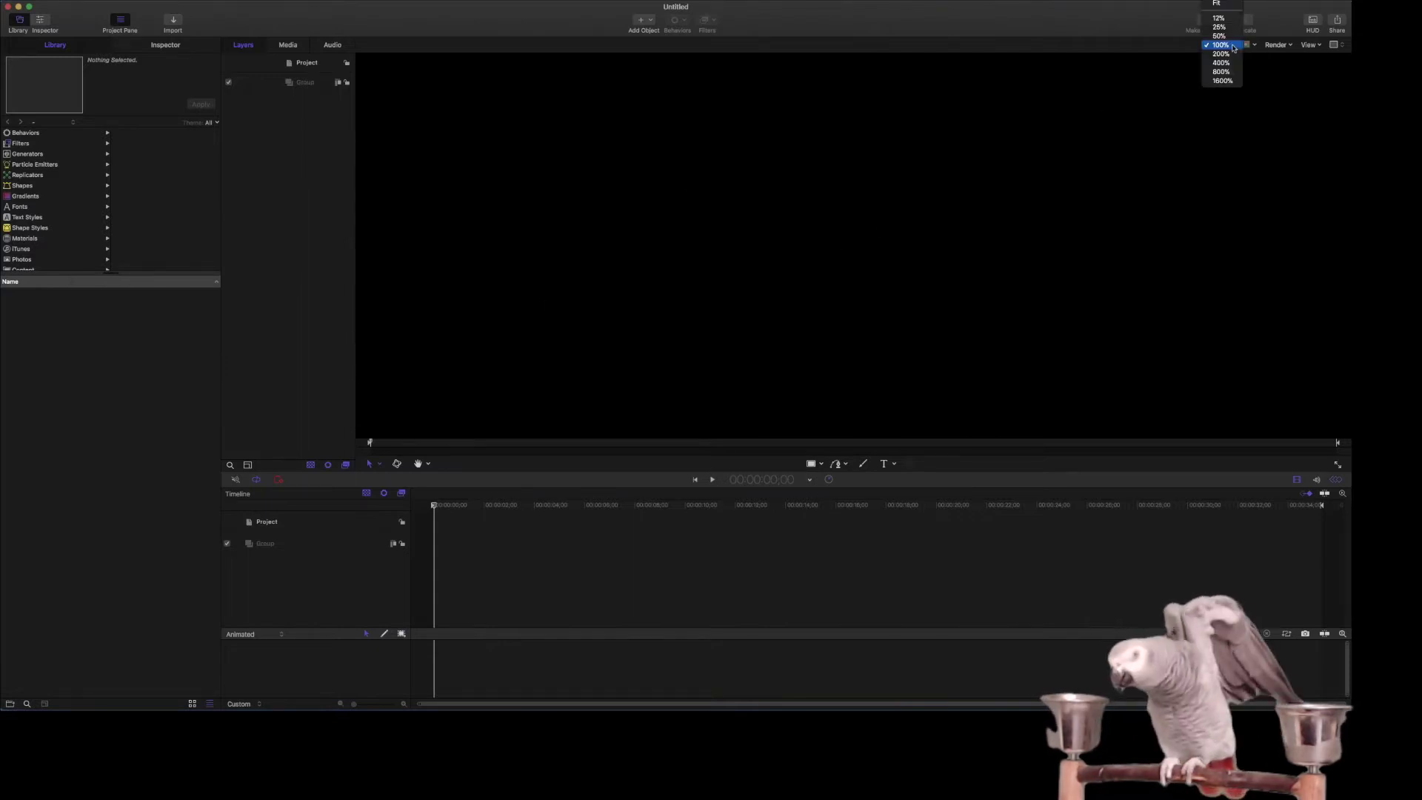
key(Return)
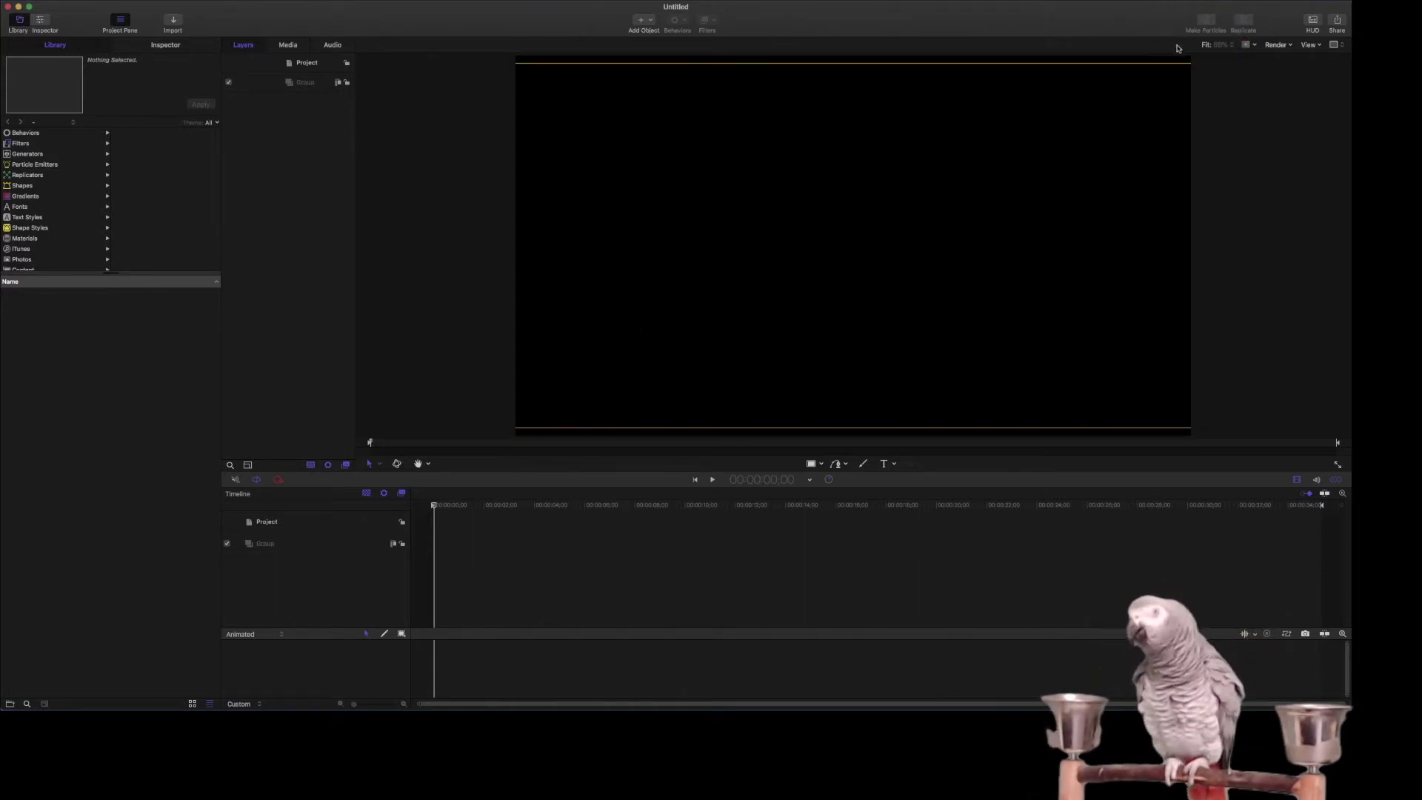
click(1235, 49)
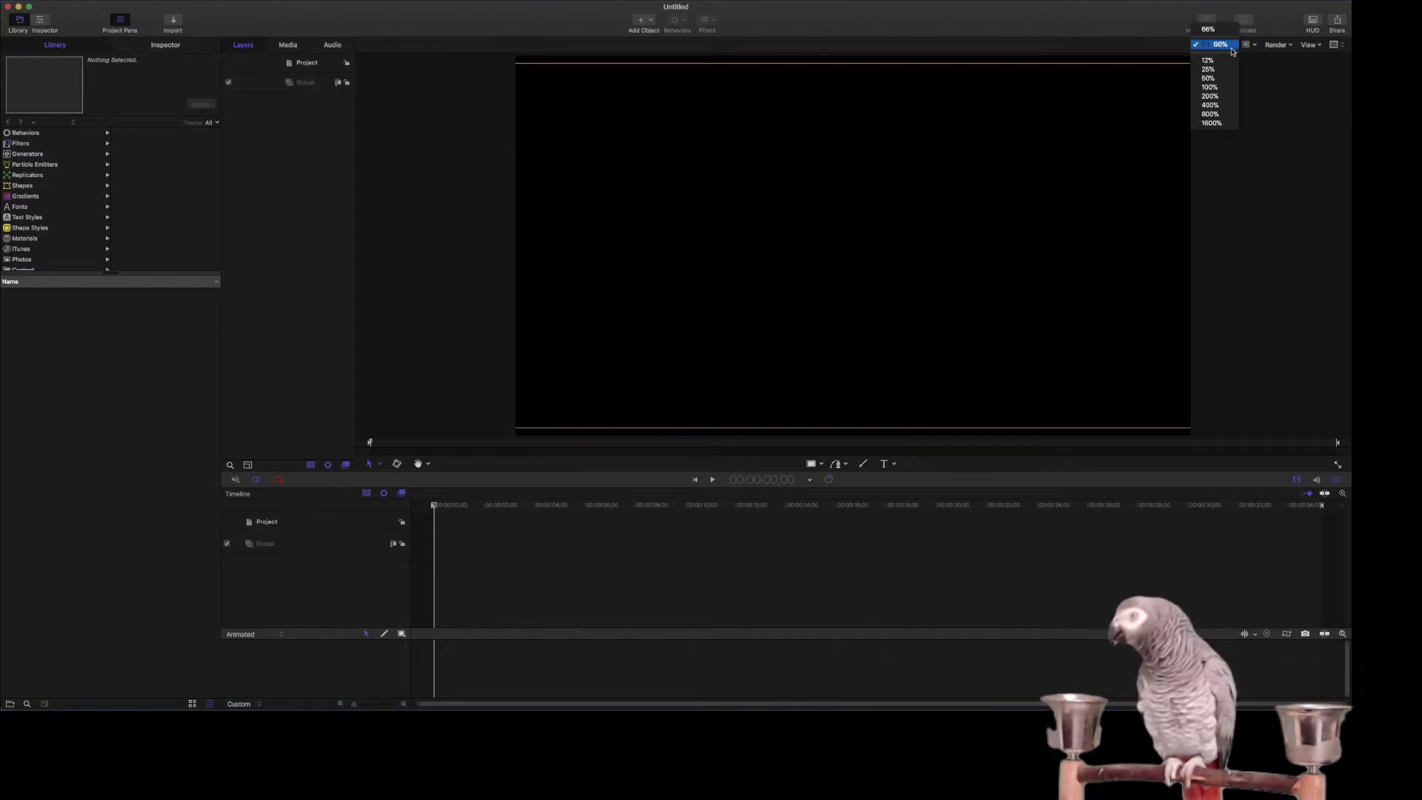
click(1217, 69)
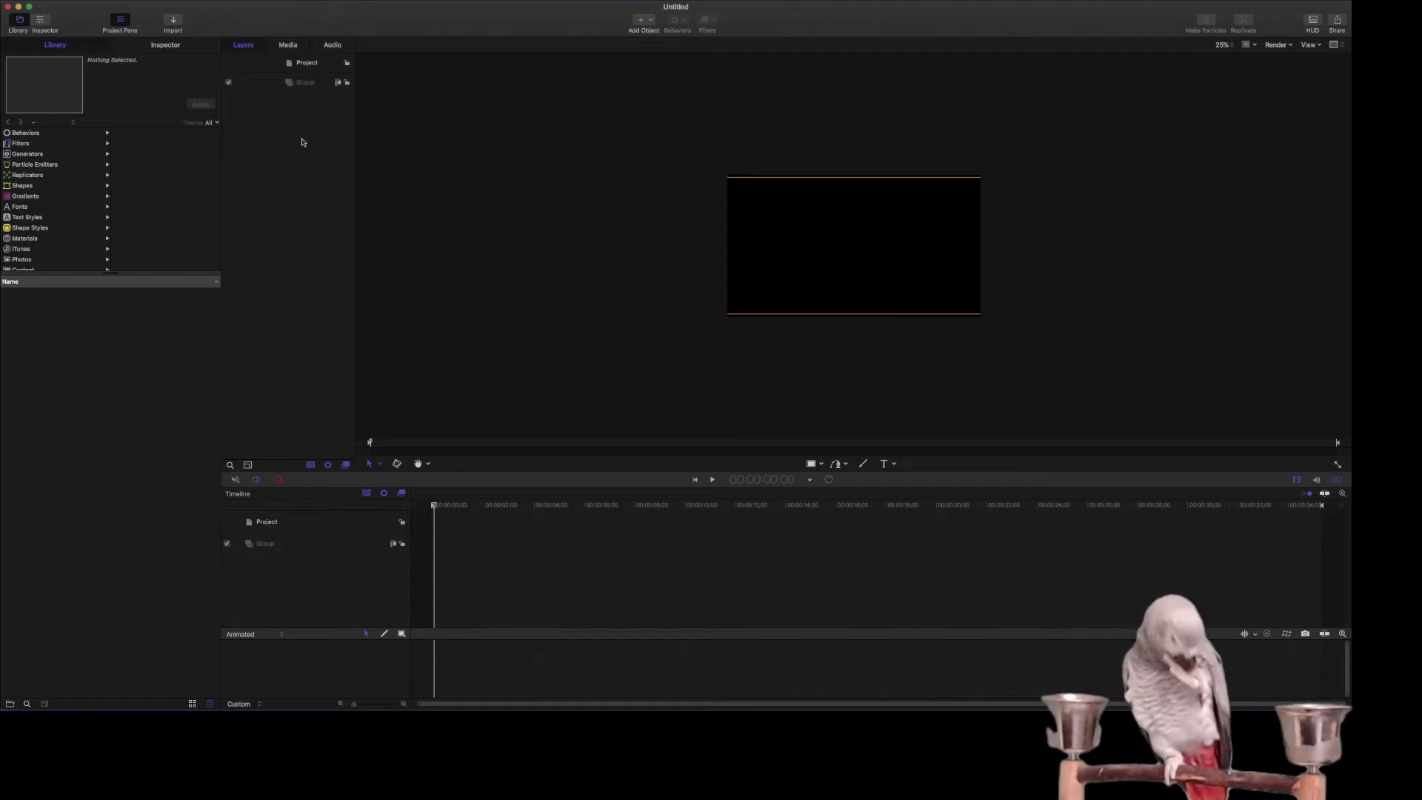
Look over the project layer's shortcut-menu options in the Layers list and timeline.
right_click(291, 68)
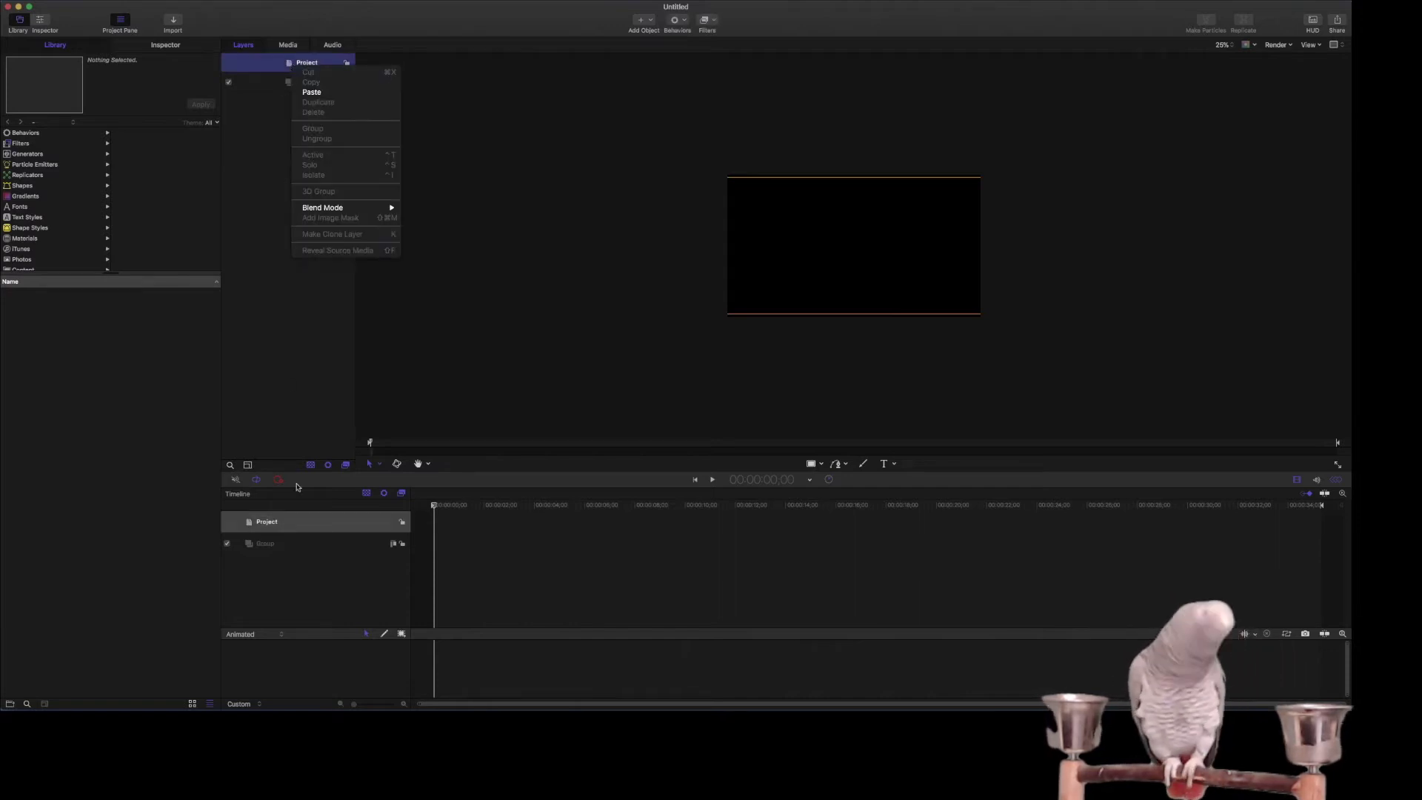
click(303, 508)
click(291, 522)
right_click(291, 522)
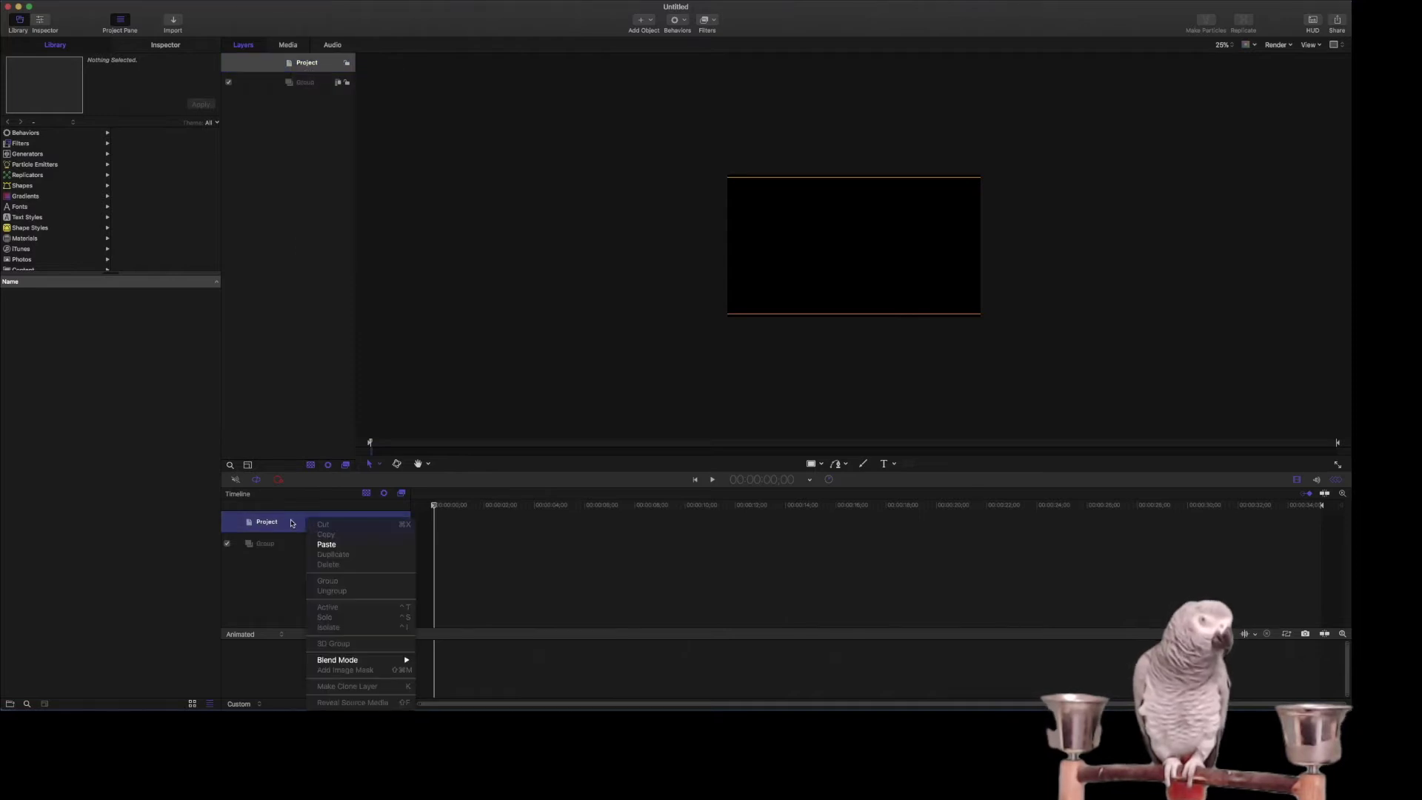
key(Escape)
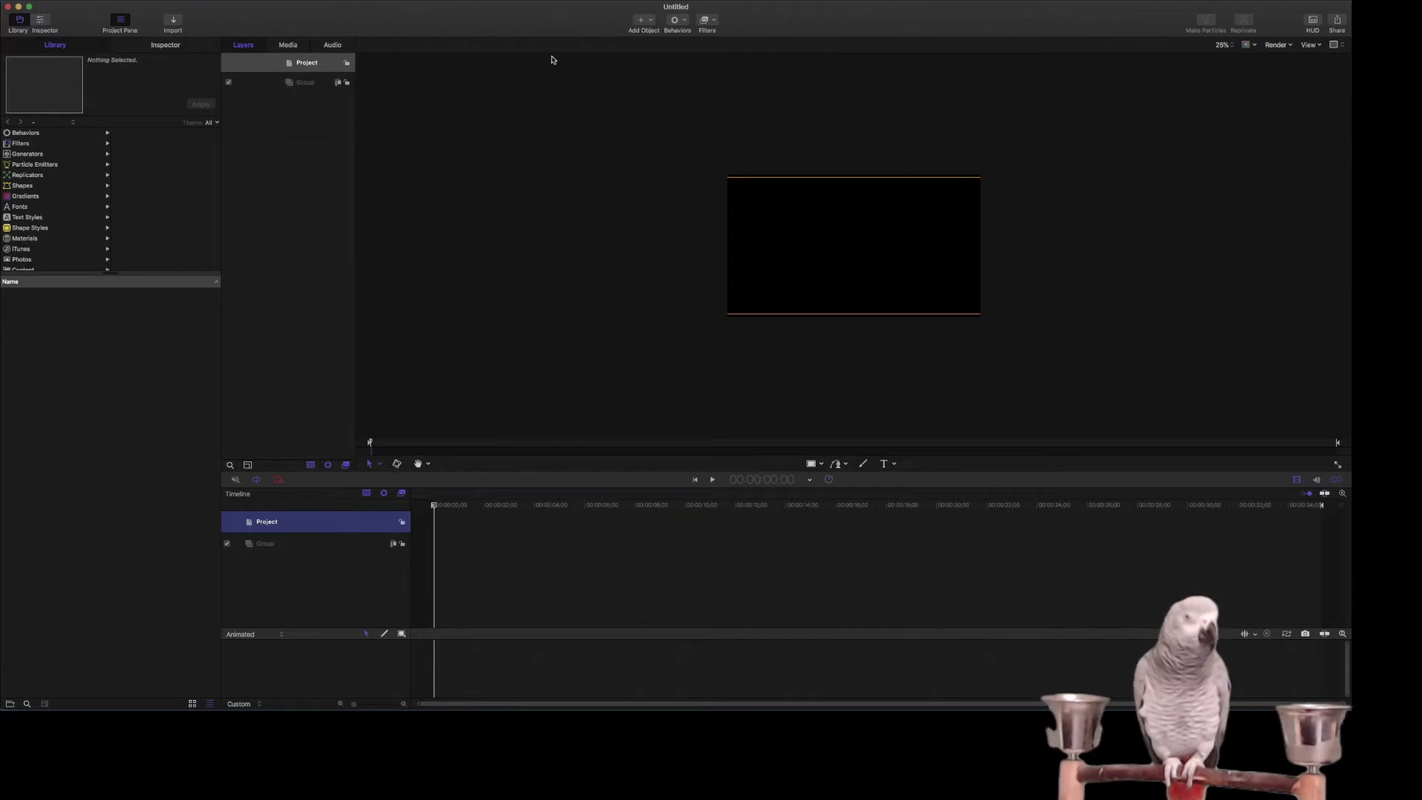
Add a new group and name it Background.
click(650, 21)
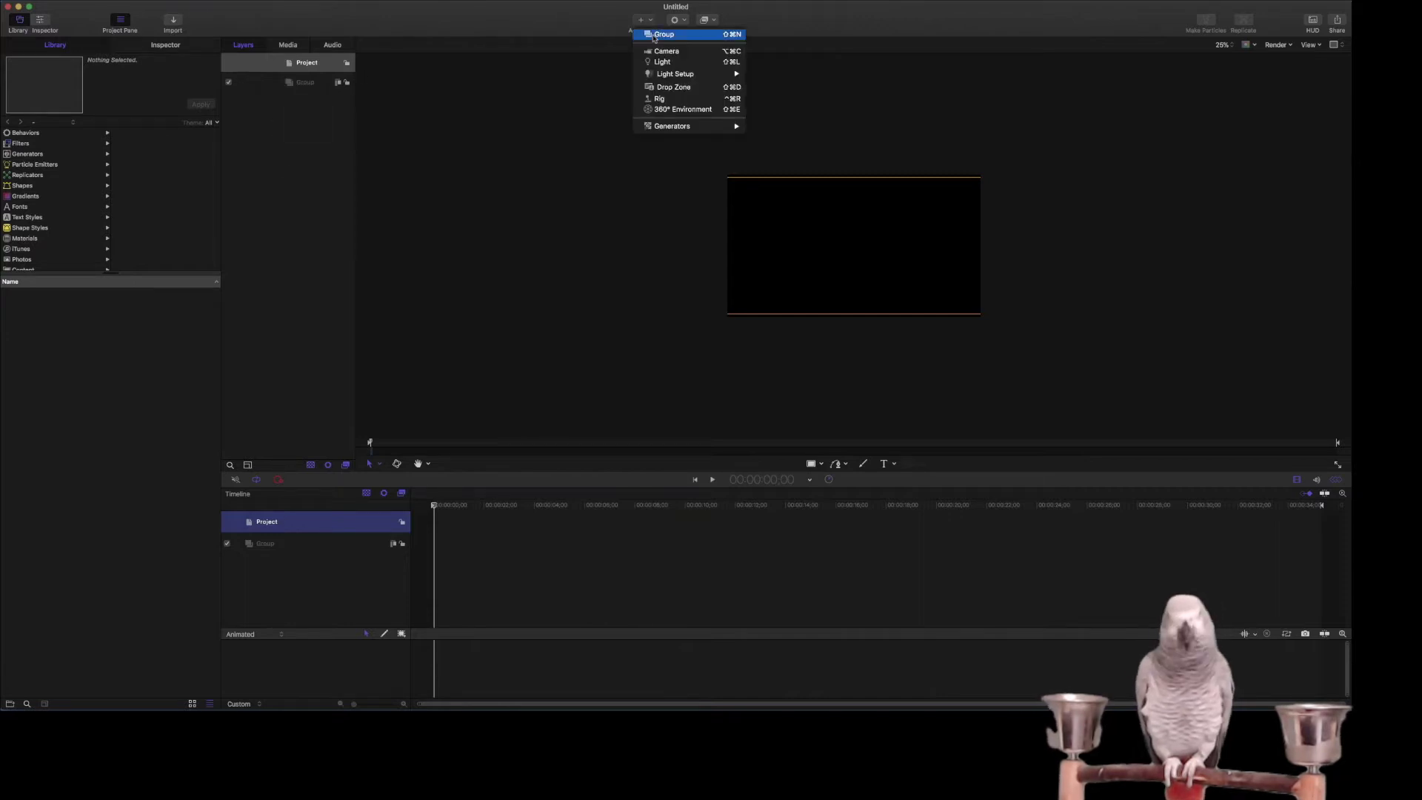
click(662, 35)
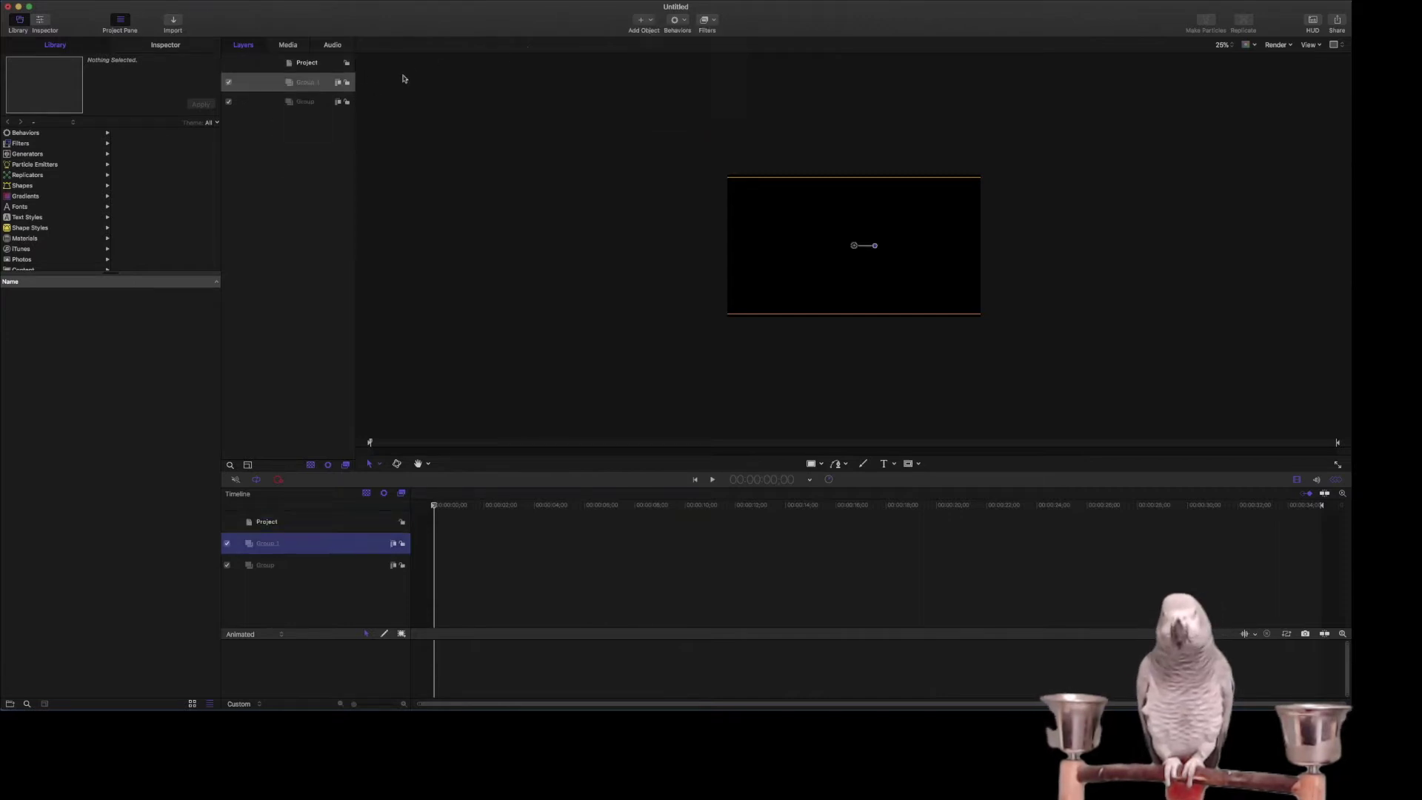
double_click(311, 87)
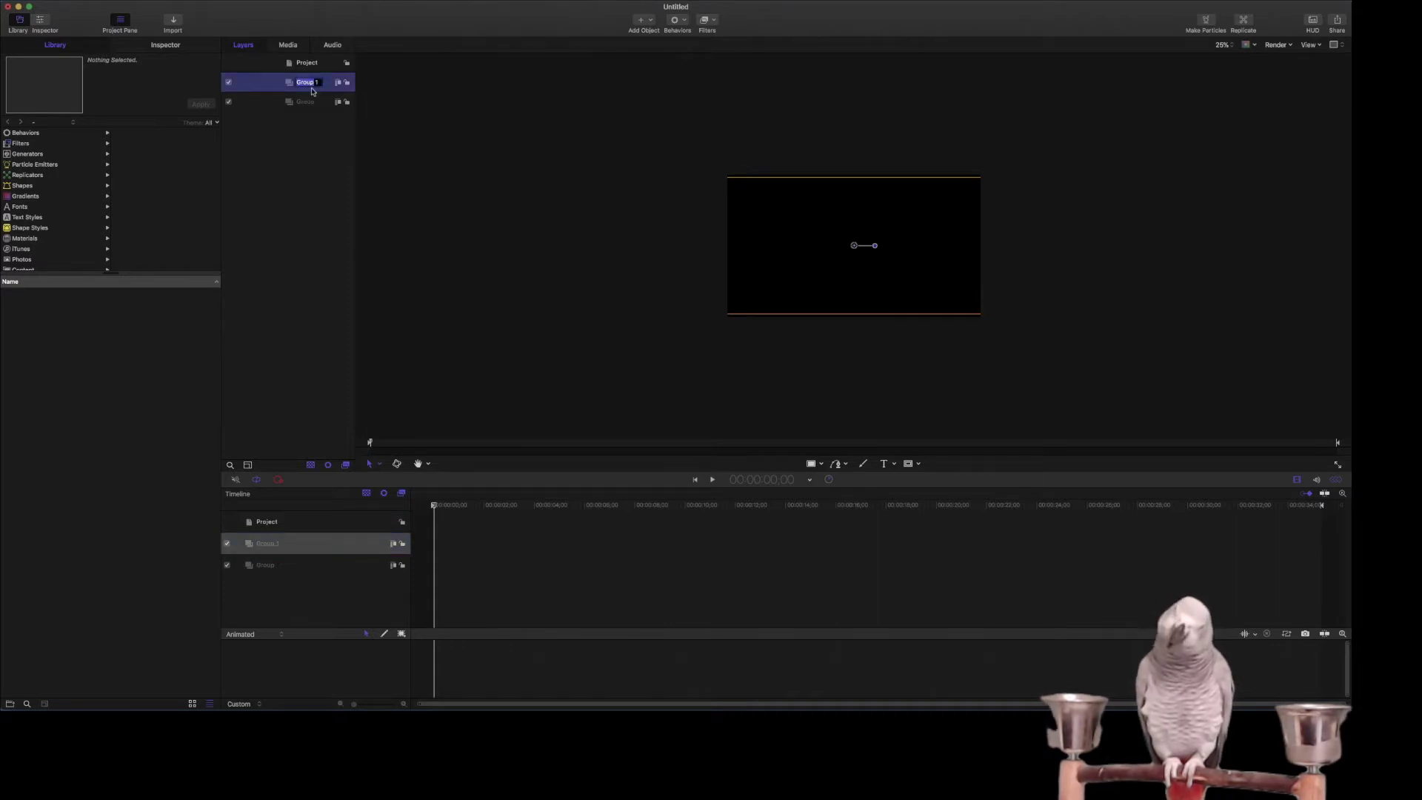
text(Background)
key(BackSpace)
key(BackSpace)
key(BackSpace)
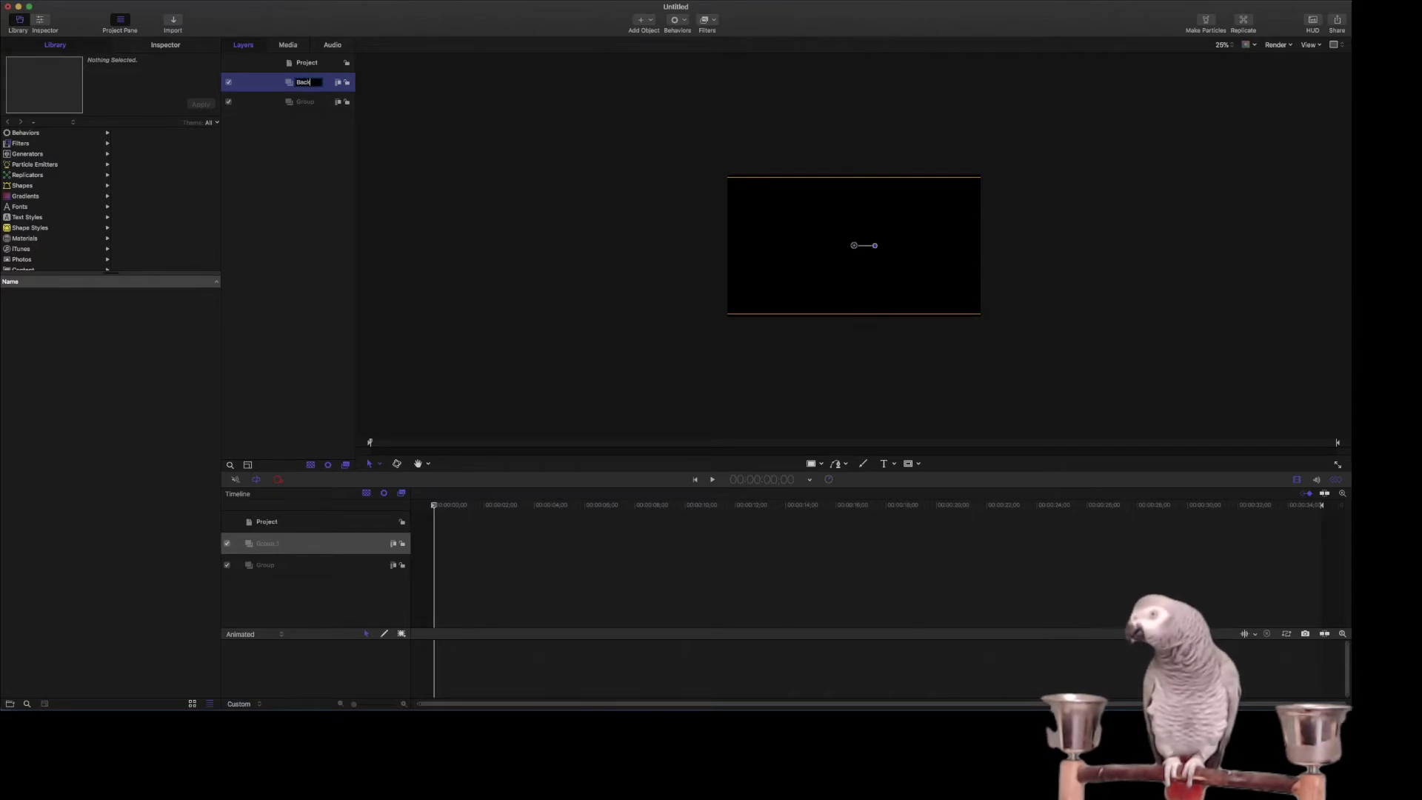
text(ground)
key(Return)
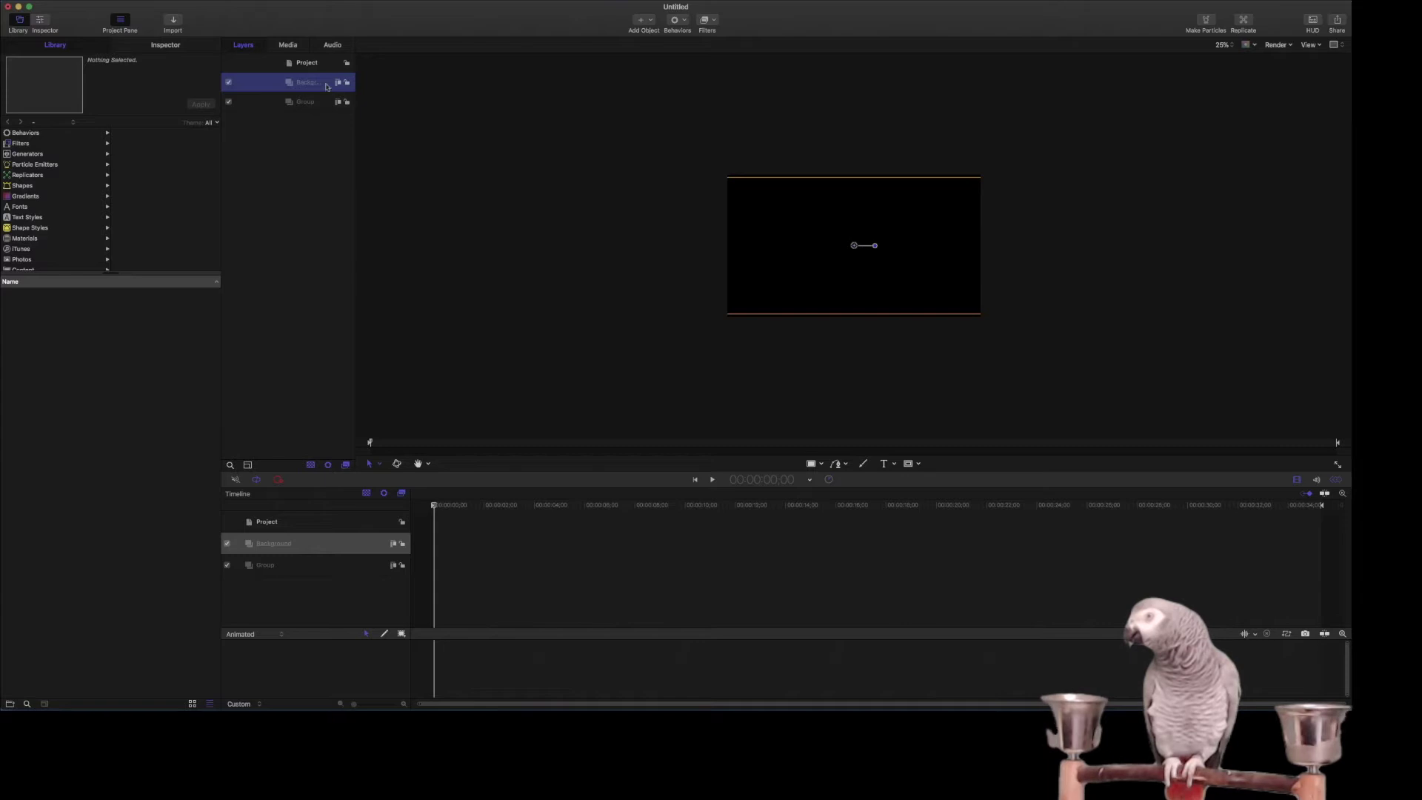
Widen the Layers list and rename the original Group to FilmStrip.
drag(356, 81, 398, 76)
double_click(310, 103)
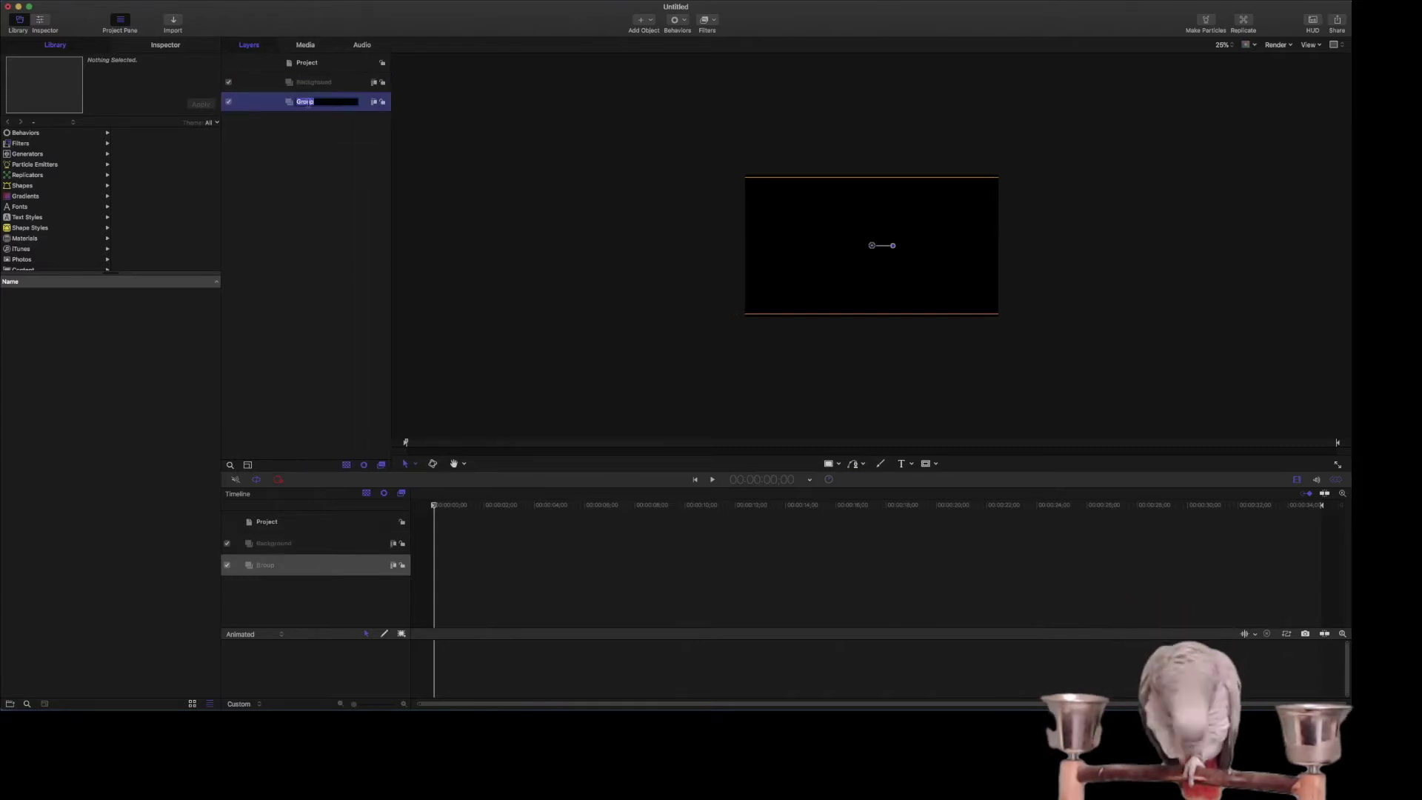
text(FilmStrip)
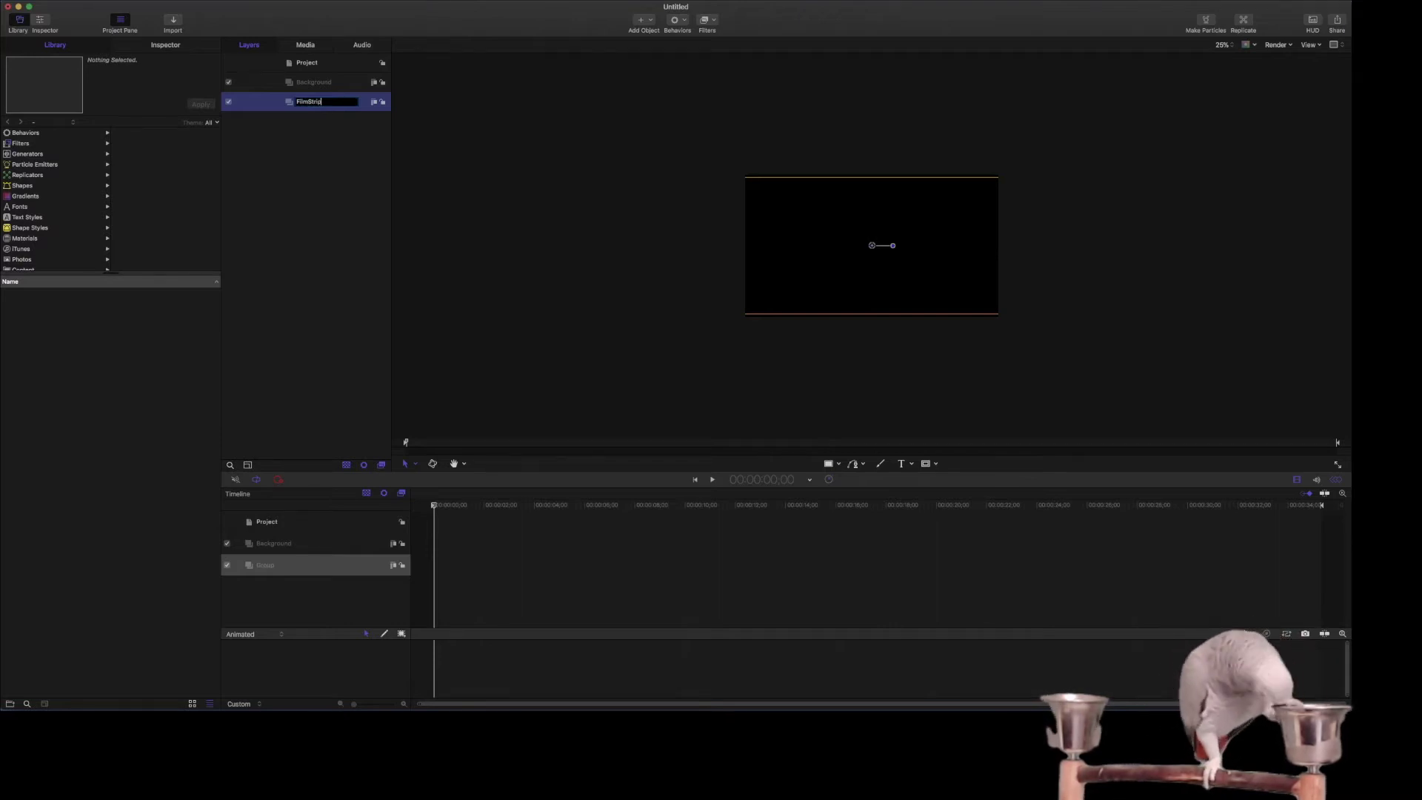
key(Return)
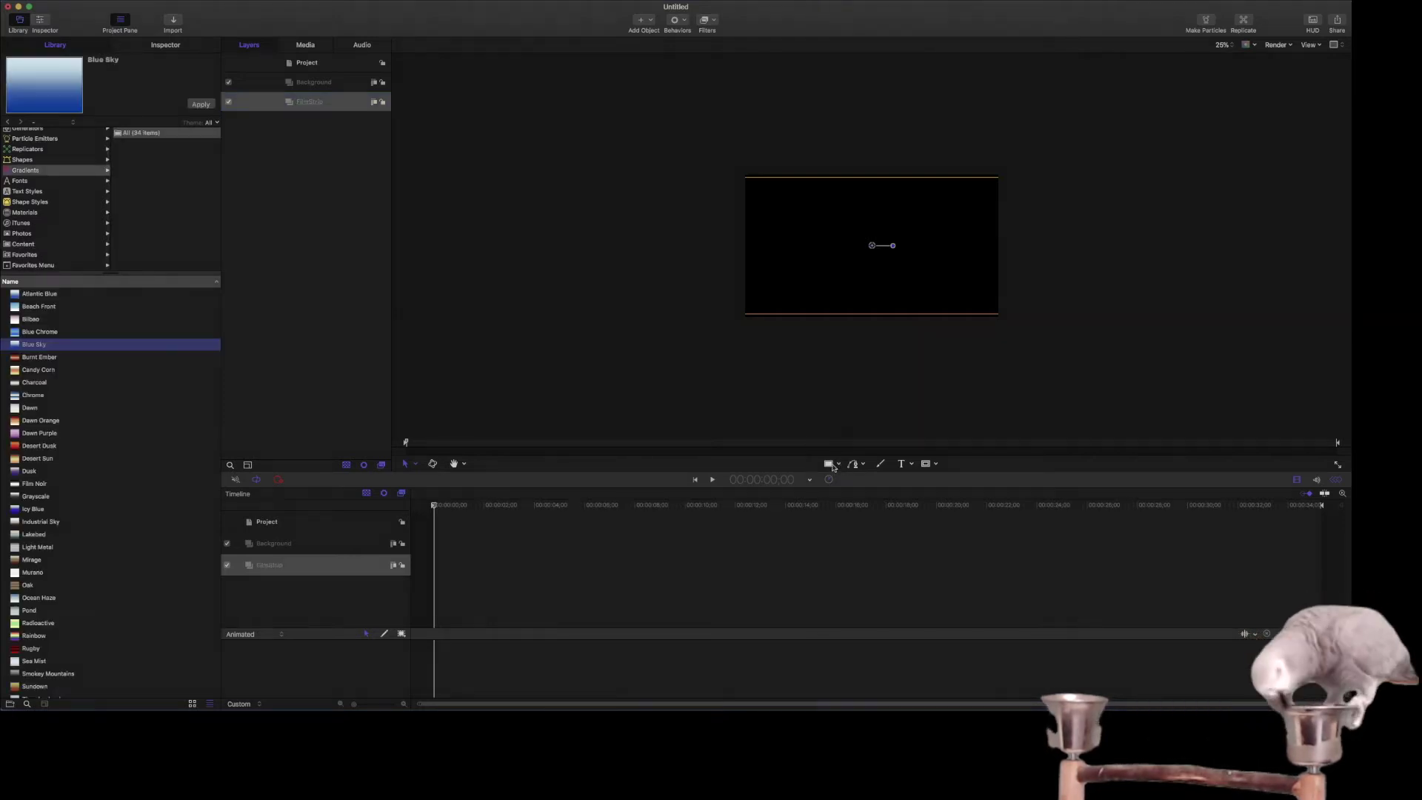
Draw a full-frame rectangle and fill it with the Blue Sky gradient.
click(834, 465)
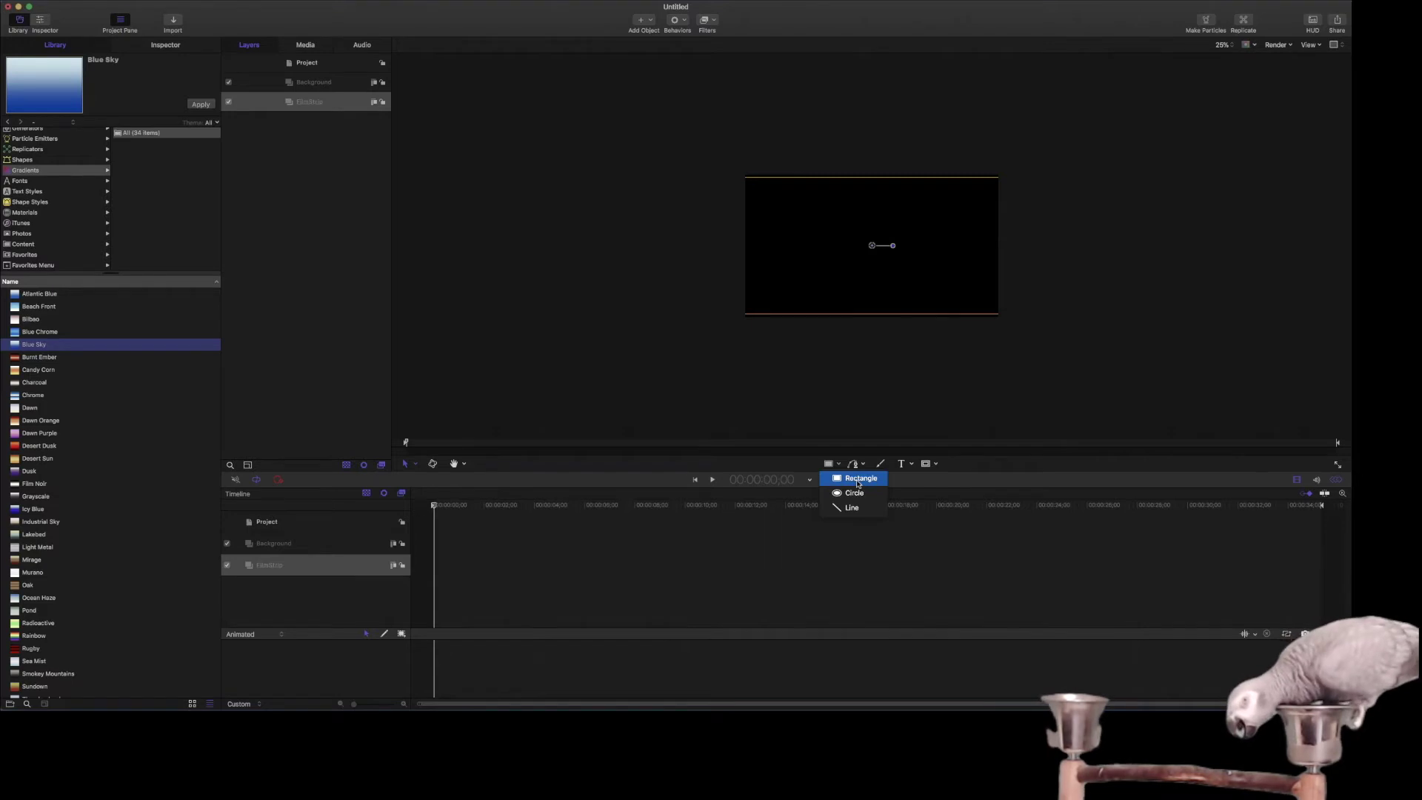
click(859, 479)
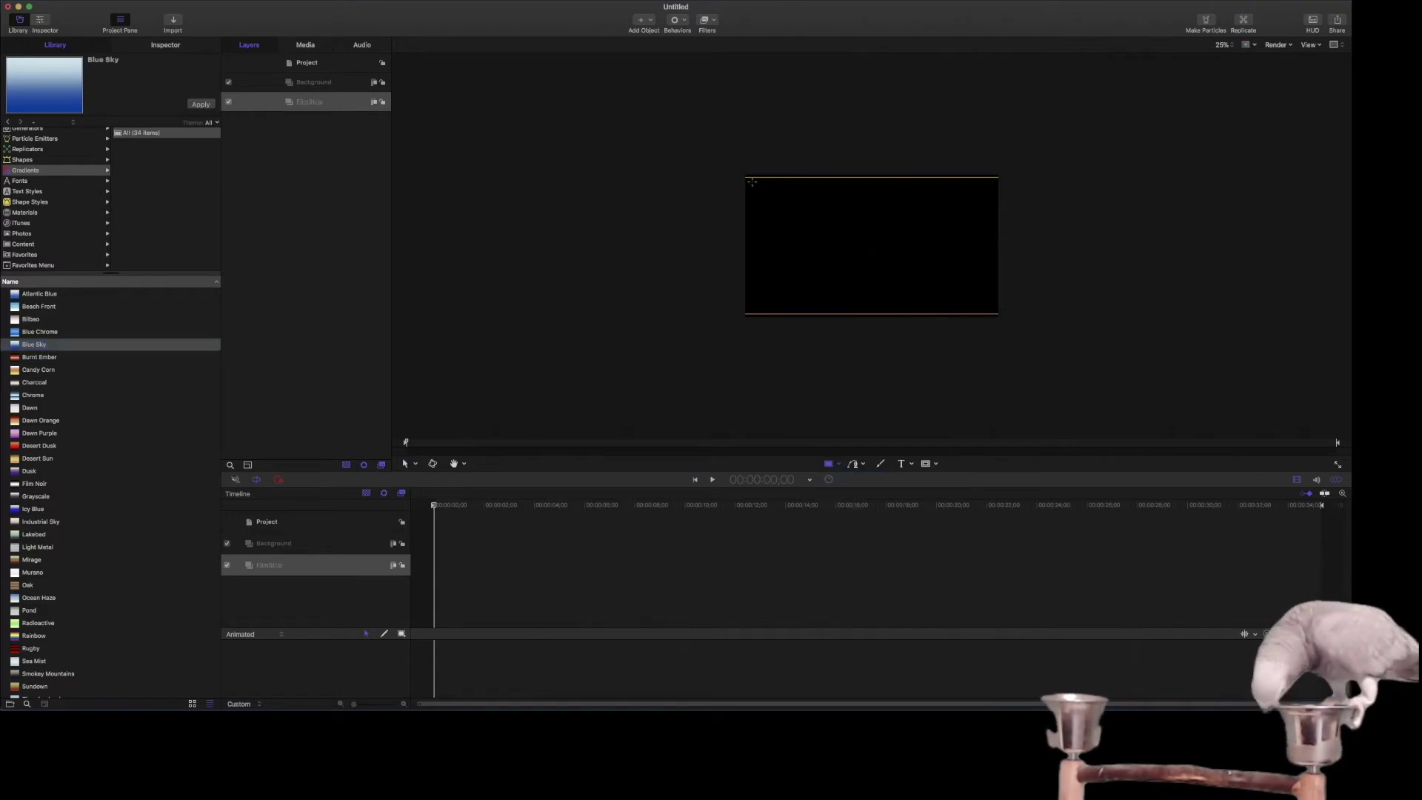
drag(745, 176, 999, 316)
drag(36, 343, 311, 95)
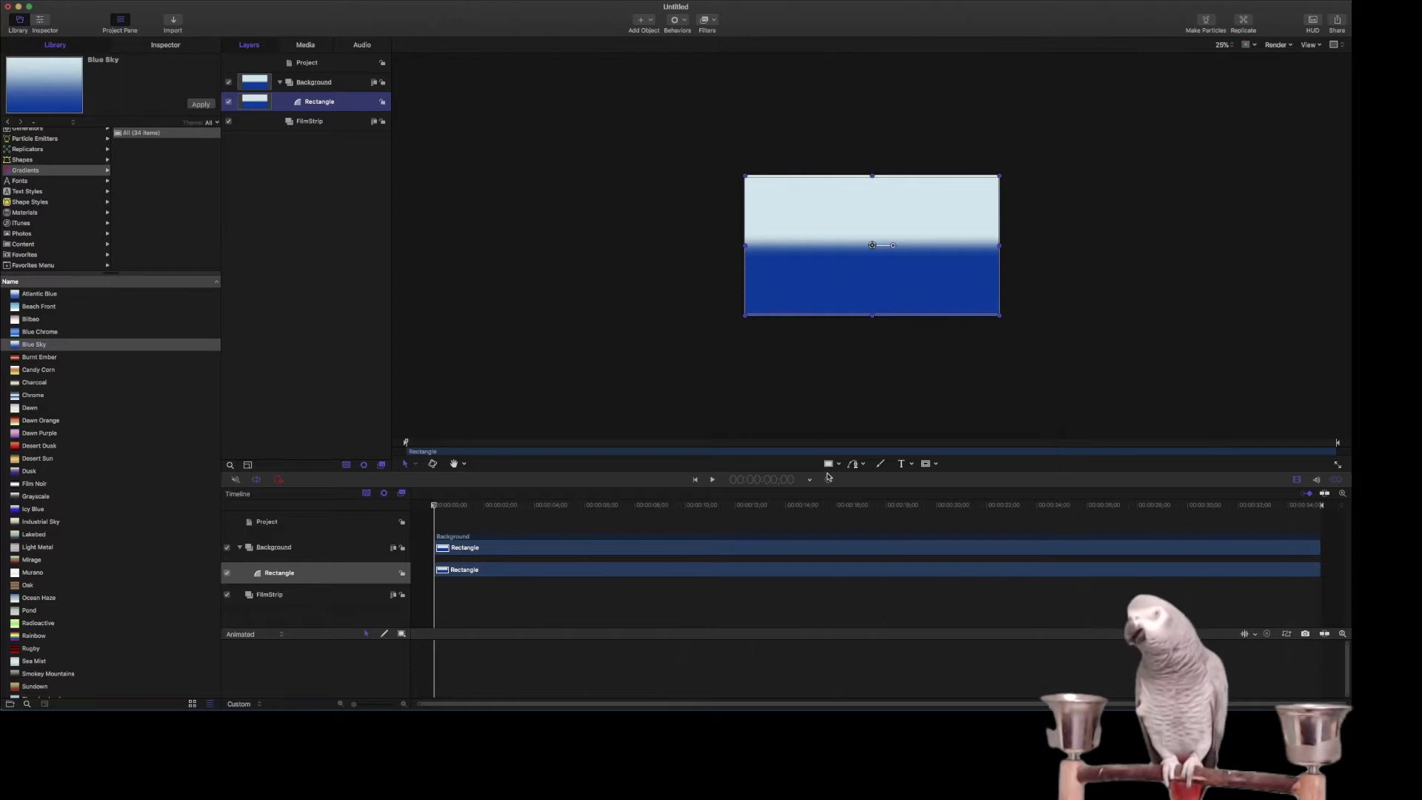
Draw a wide grey strip rectangle across the lower frame, deleting an accidental tiny rectangle.
click(830, 464)
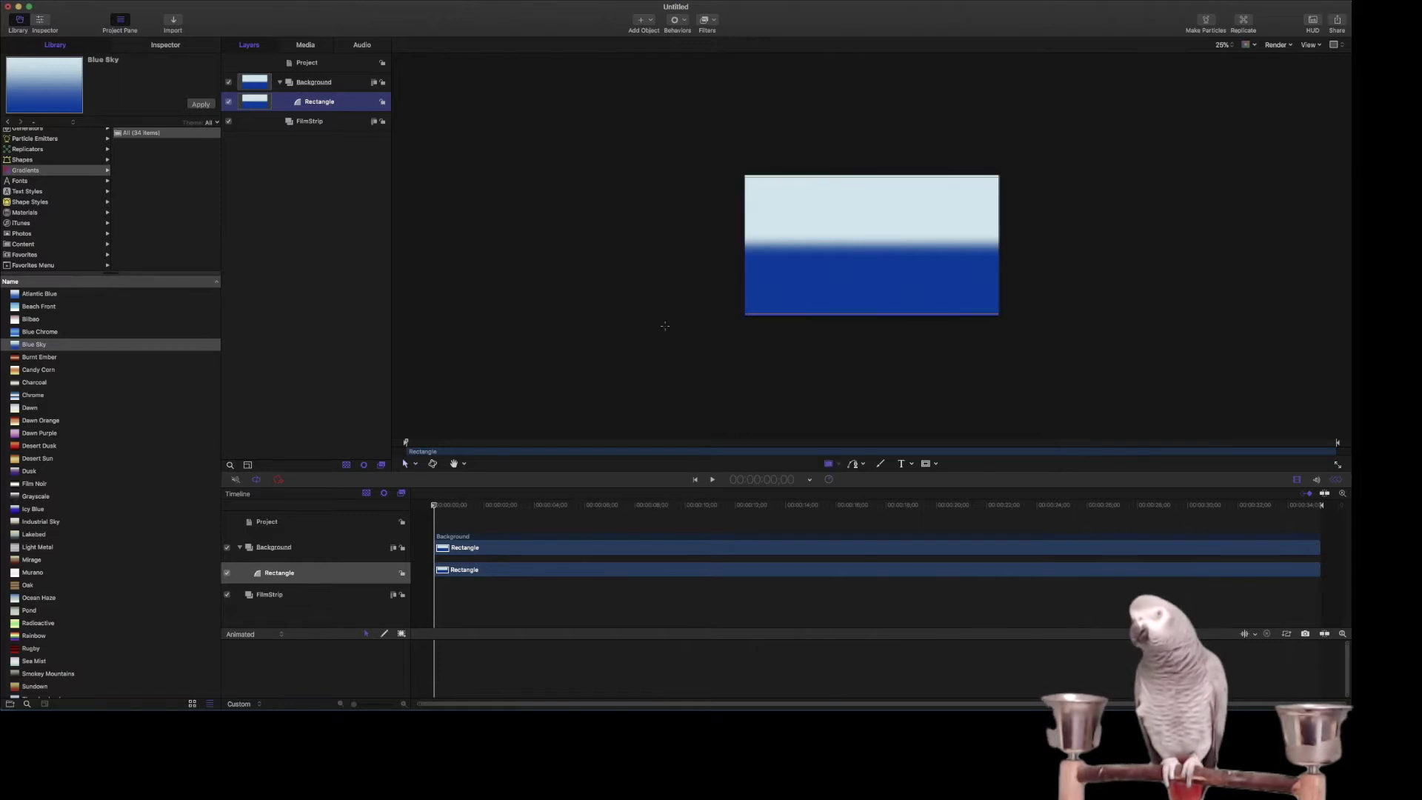
drag(613, 282, 1115, 337)
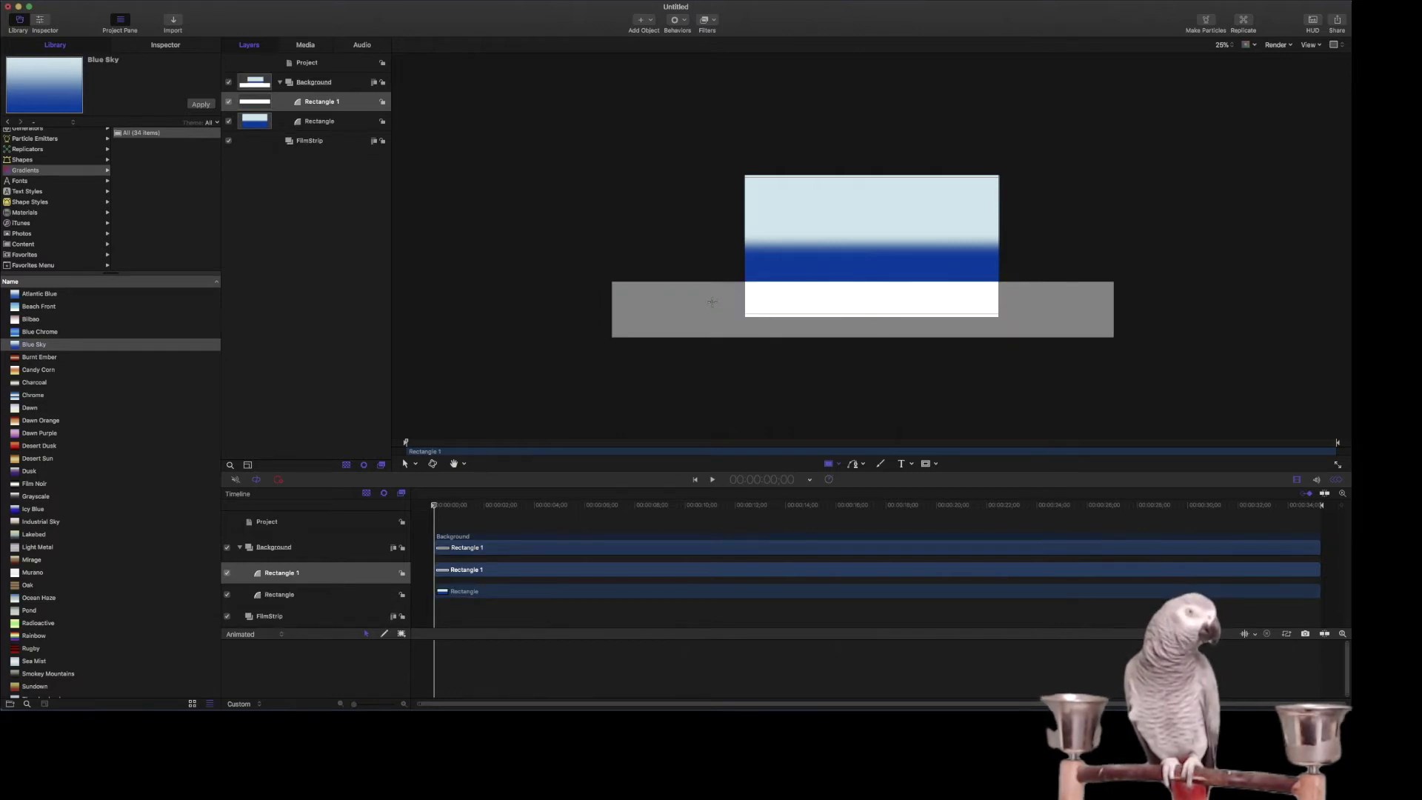
click(664, 326)
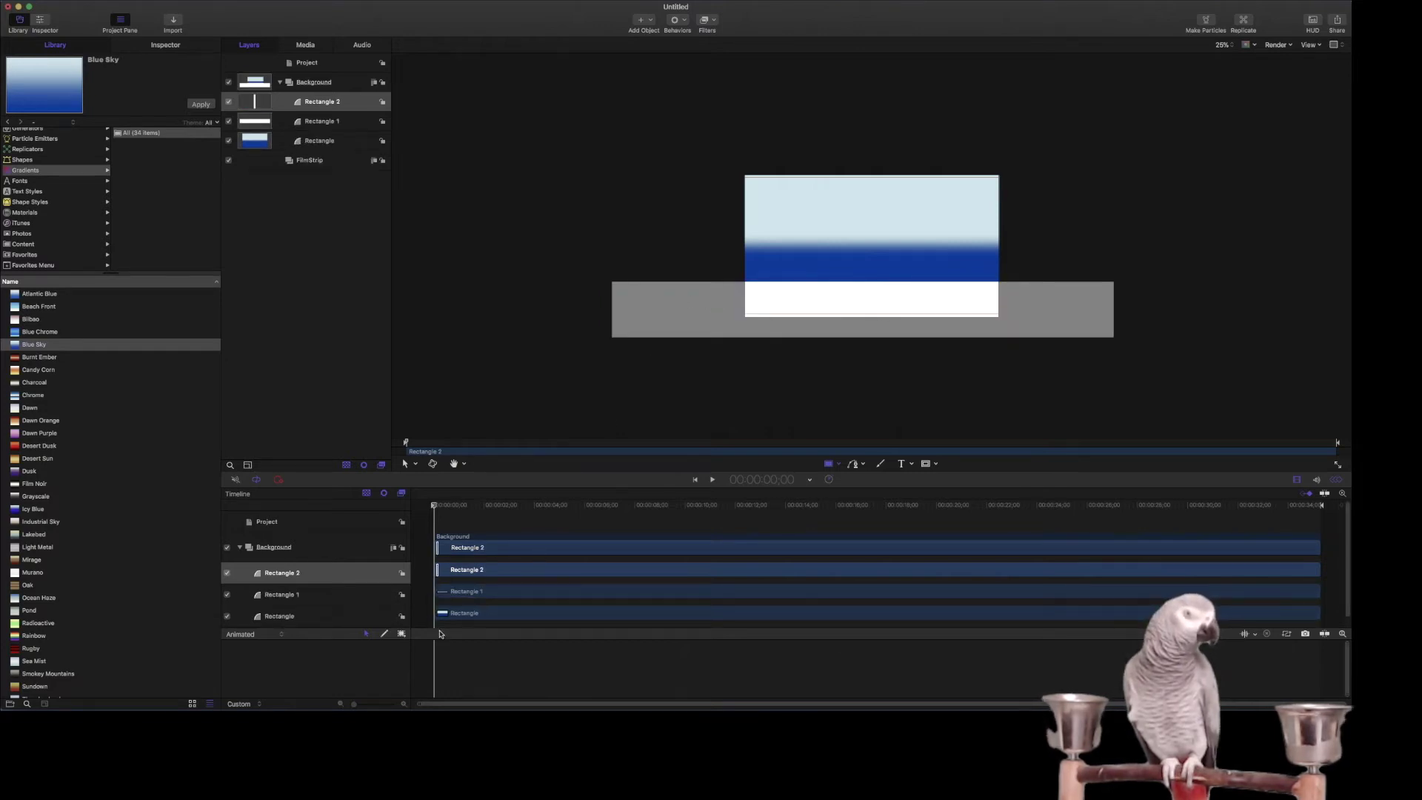
key(Delete)
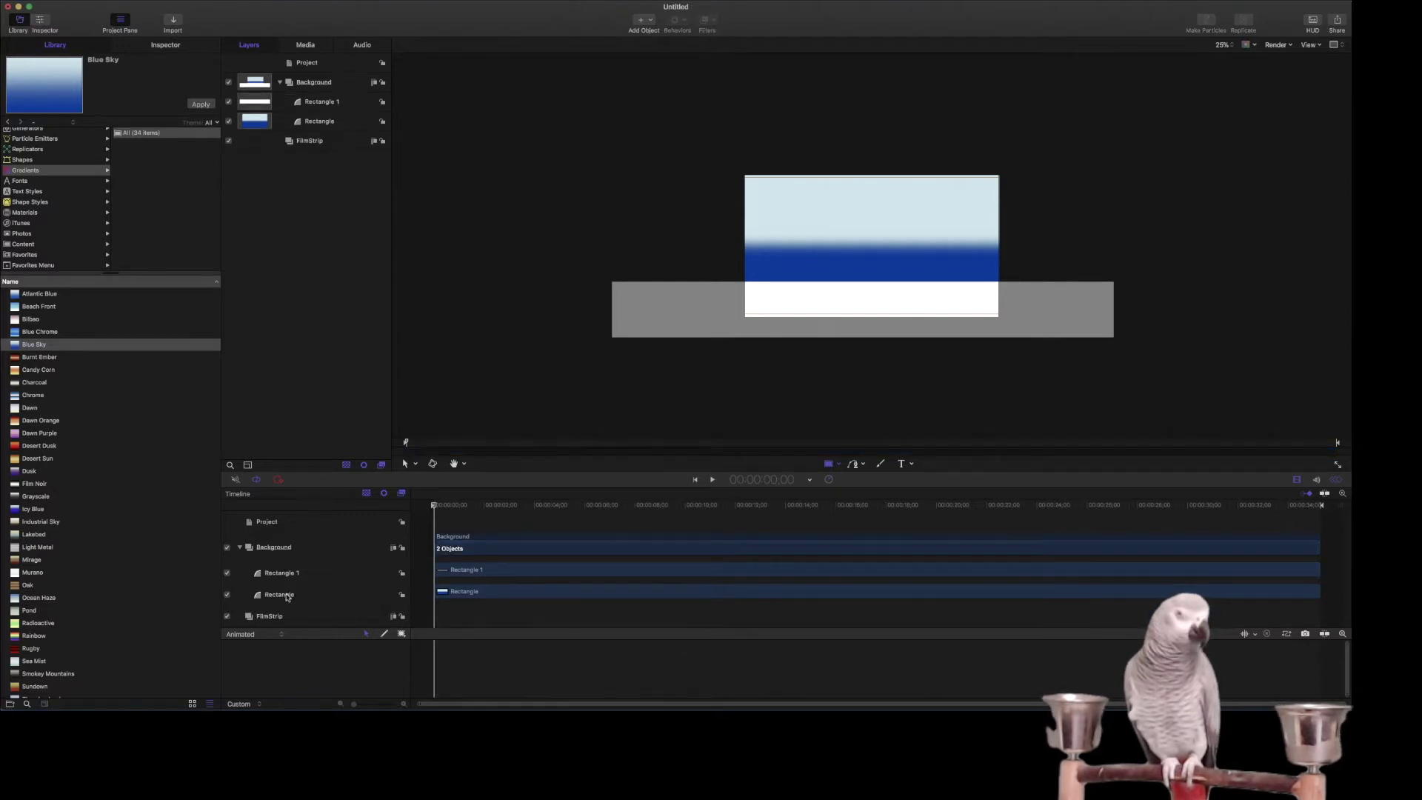
Move the strip rectangle into the FilmStrip group and rename it Film.
click(303, 599)
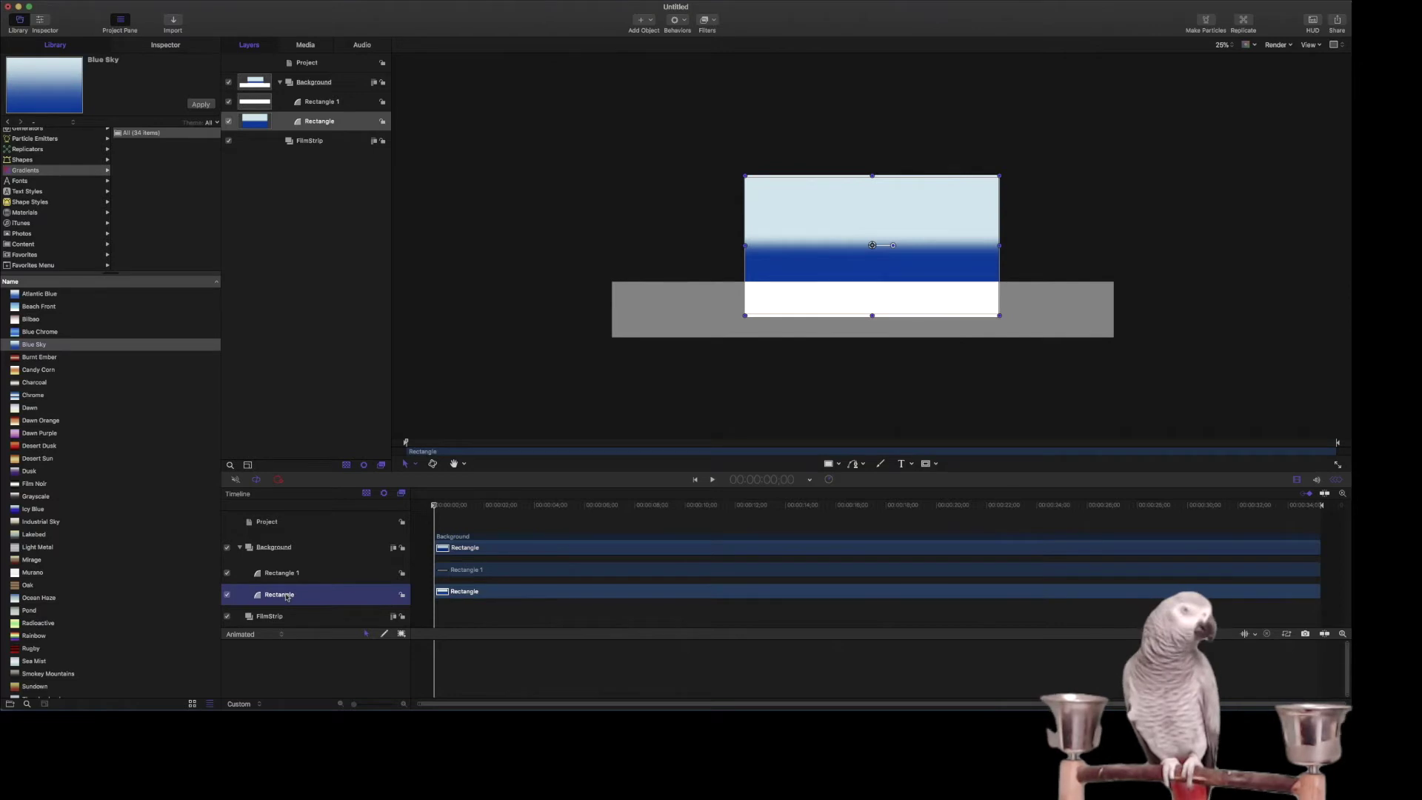
click(290, 578)
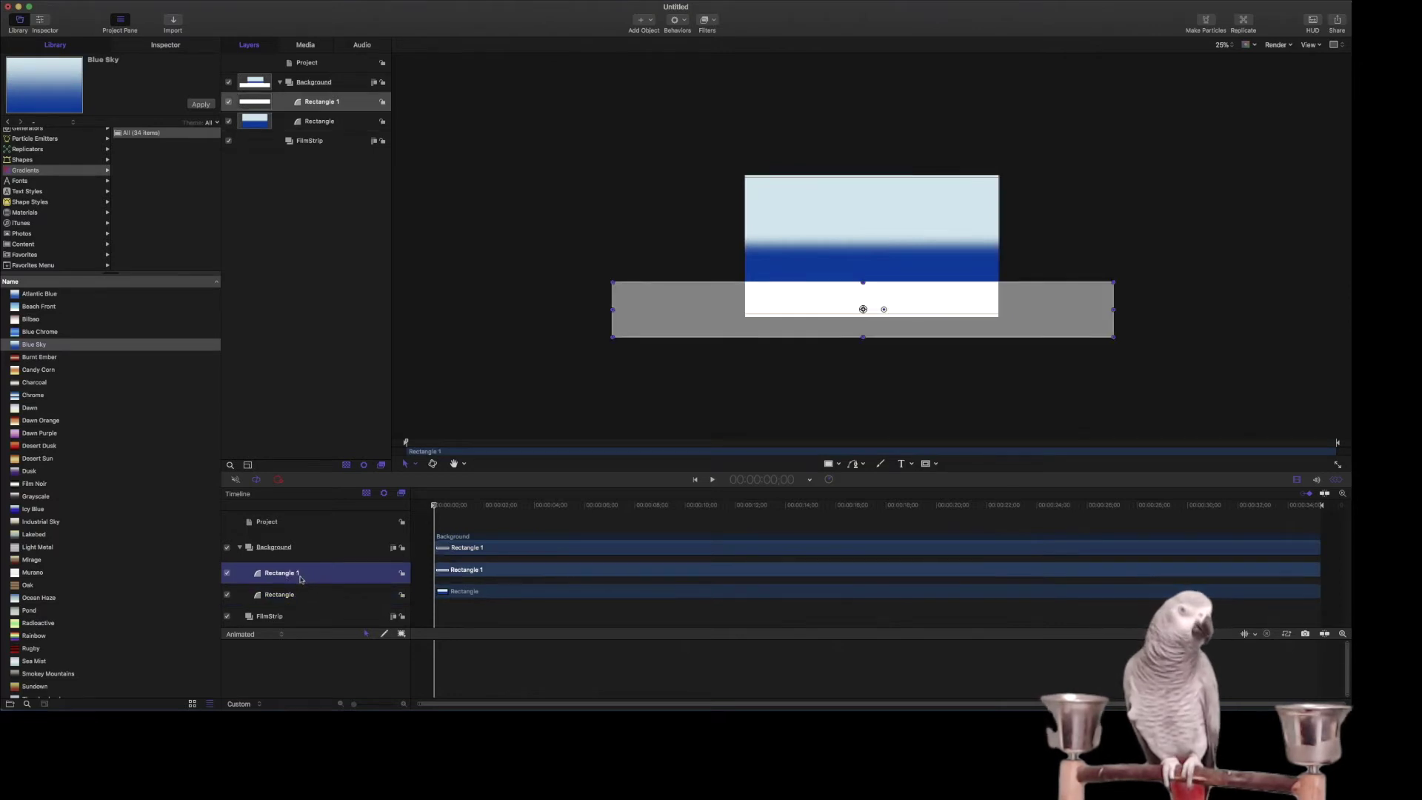
drag(301, 581, 297, 623)
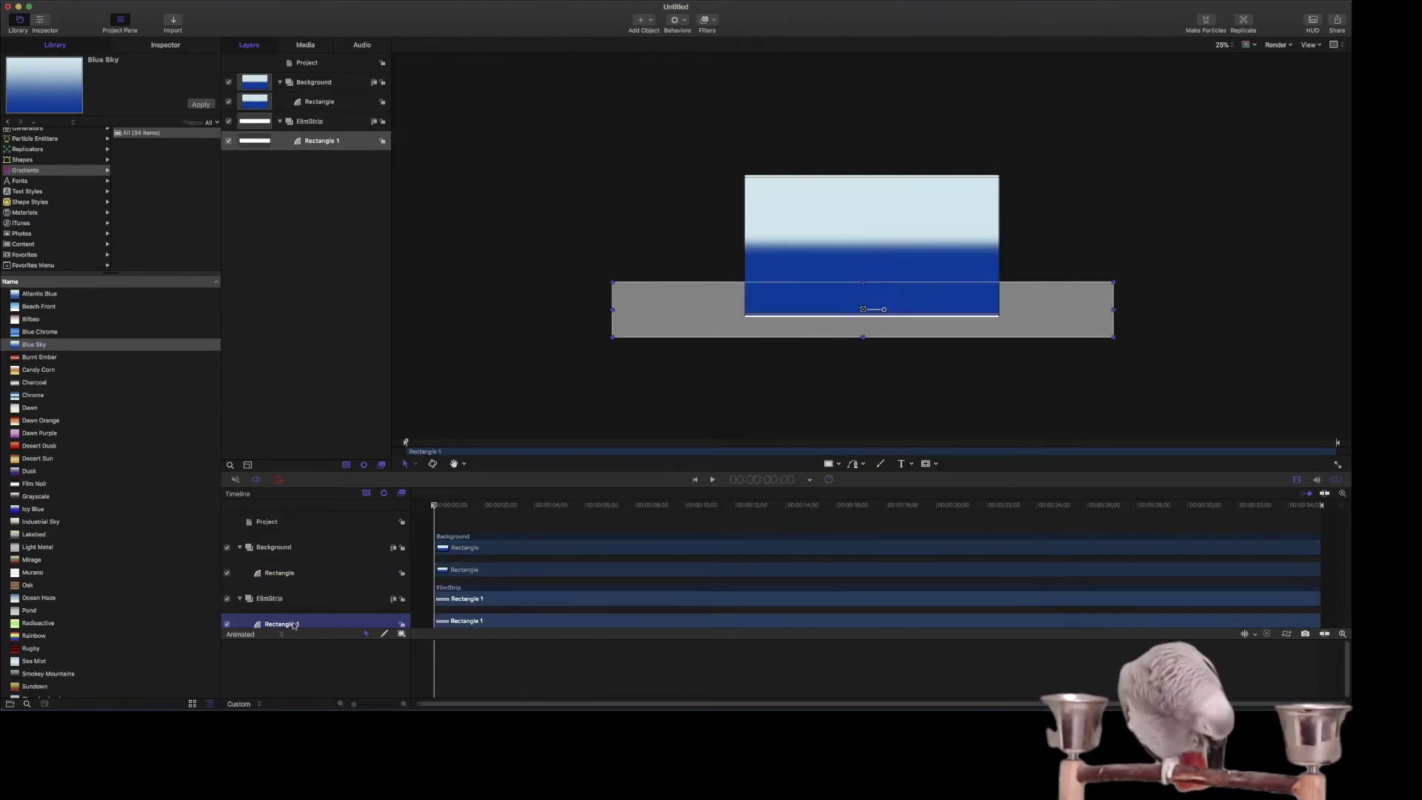
double_click(295, 626)
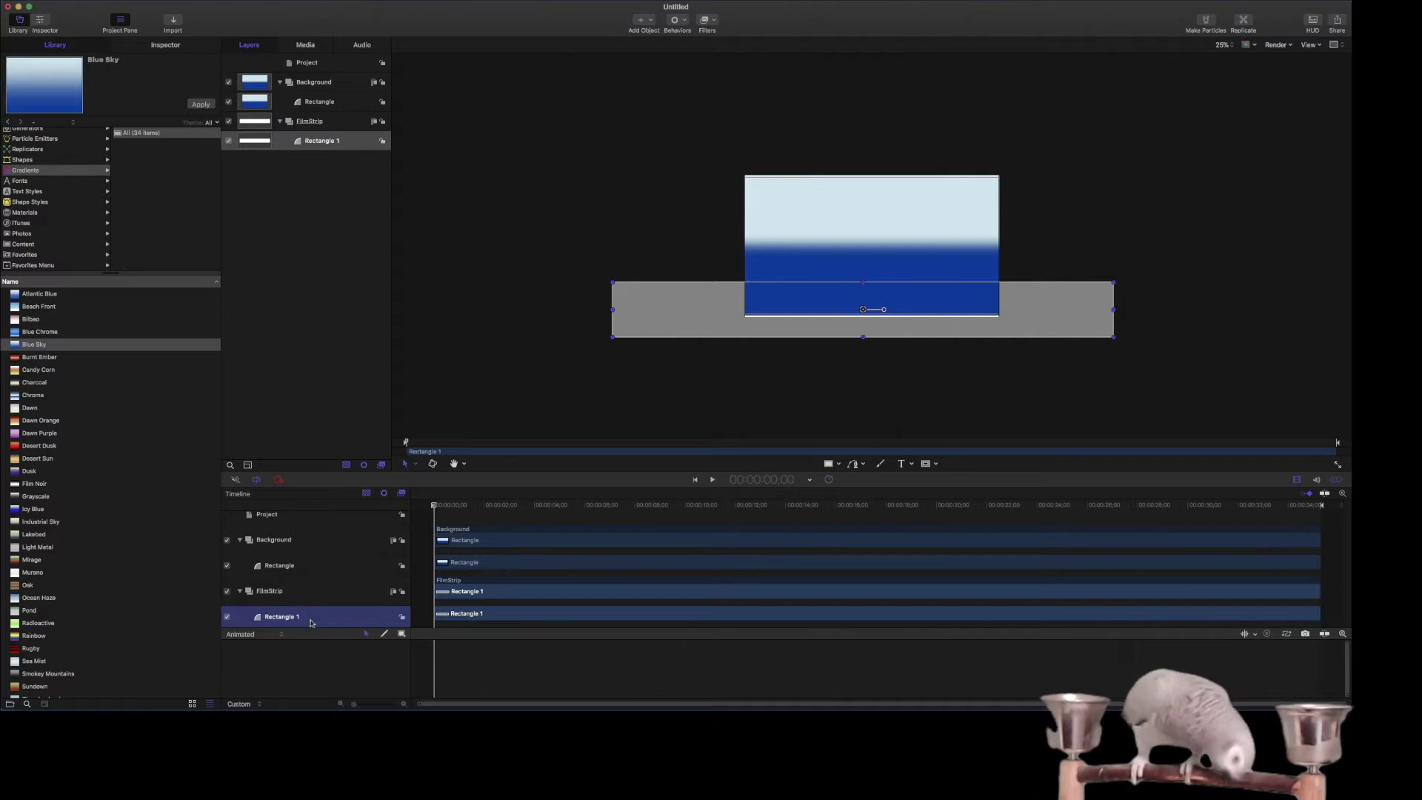
drag(297, 617, 264, 617)
text(Fi)
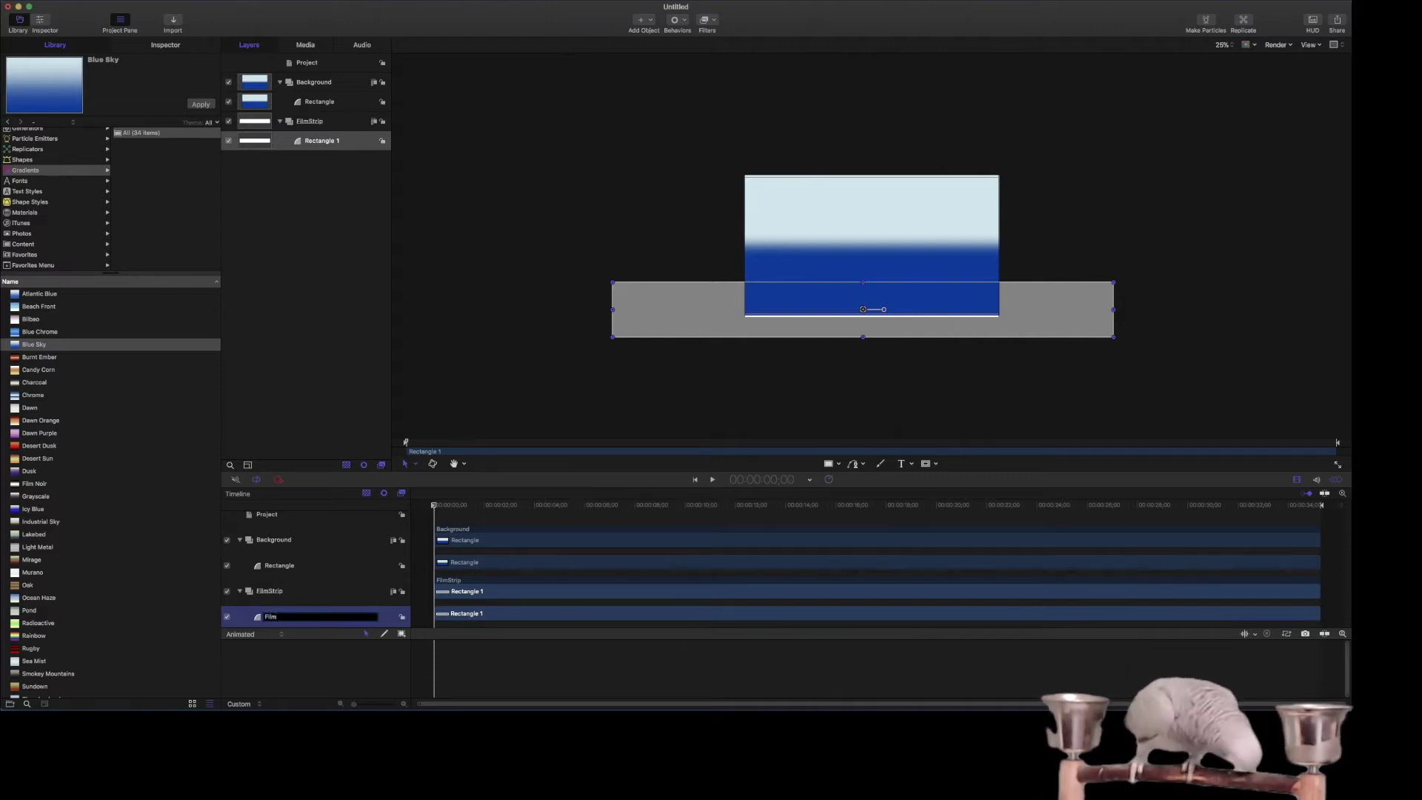
text(lm)
key(Return)
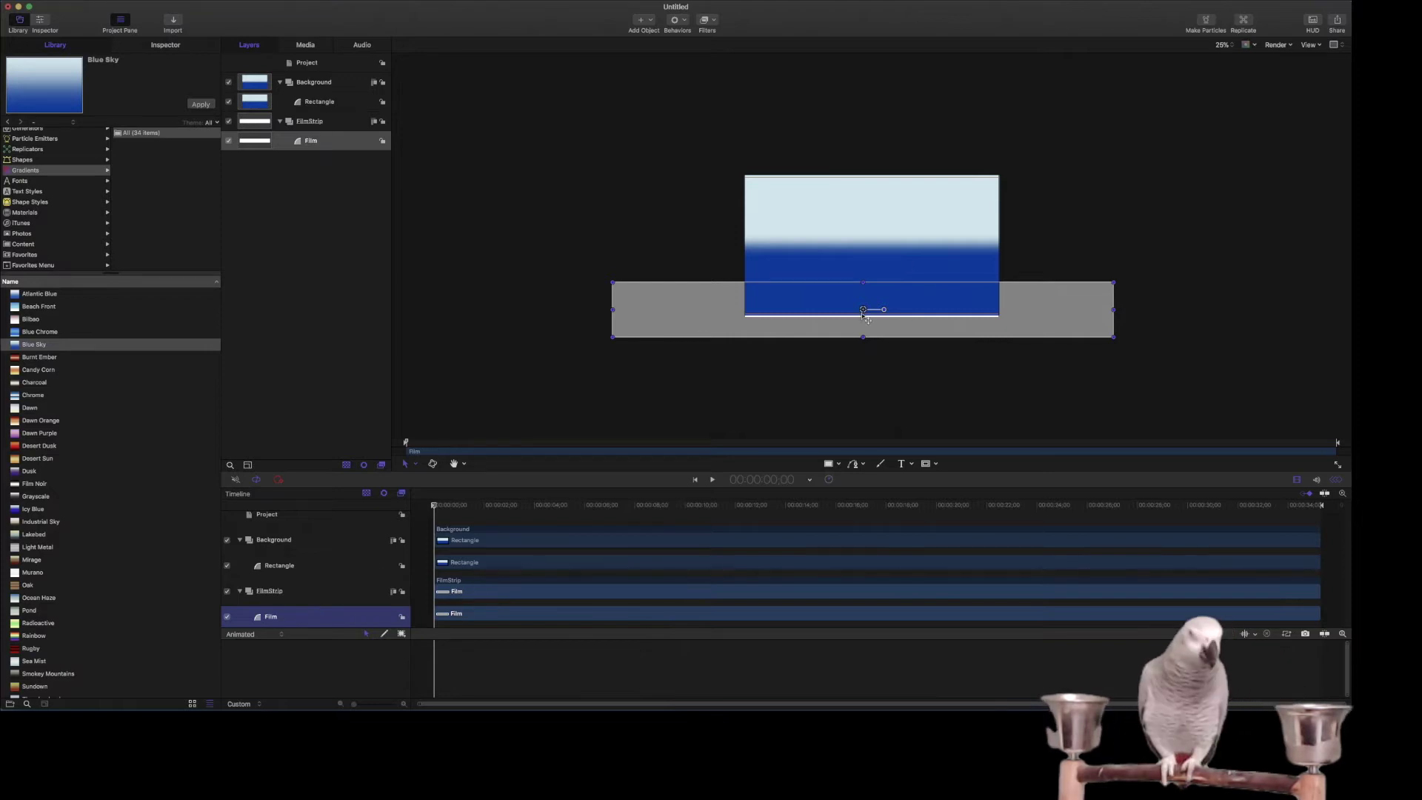
Move the Film strip up under the sky and stack FilmStrip above Background.
drag(864, 311, 997, 289)
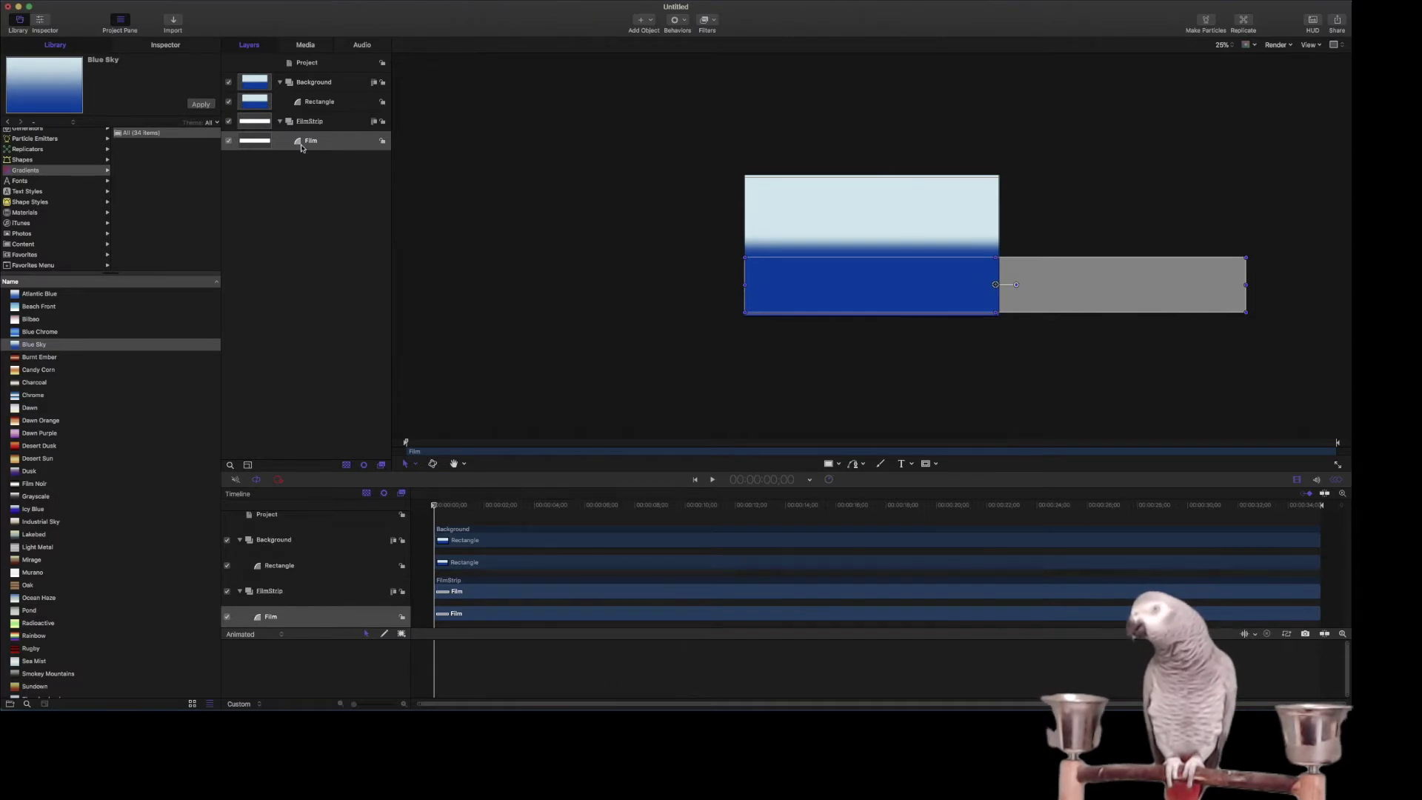
drag(293, 126, 291, 82)
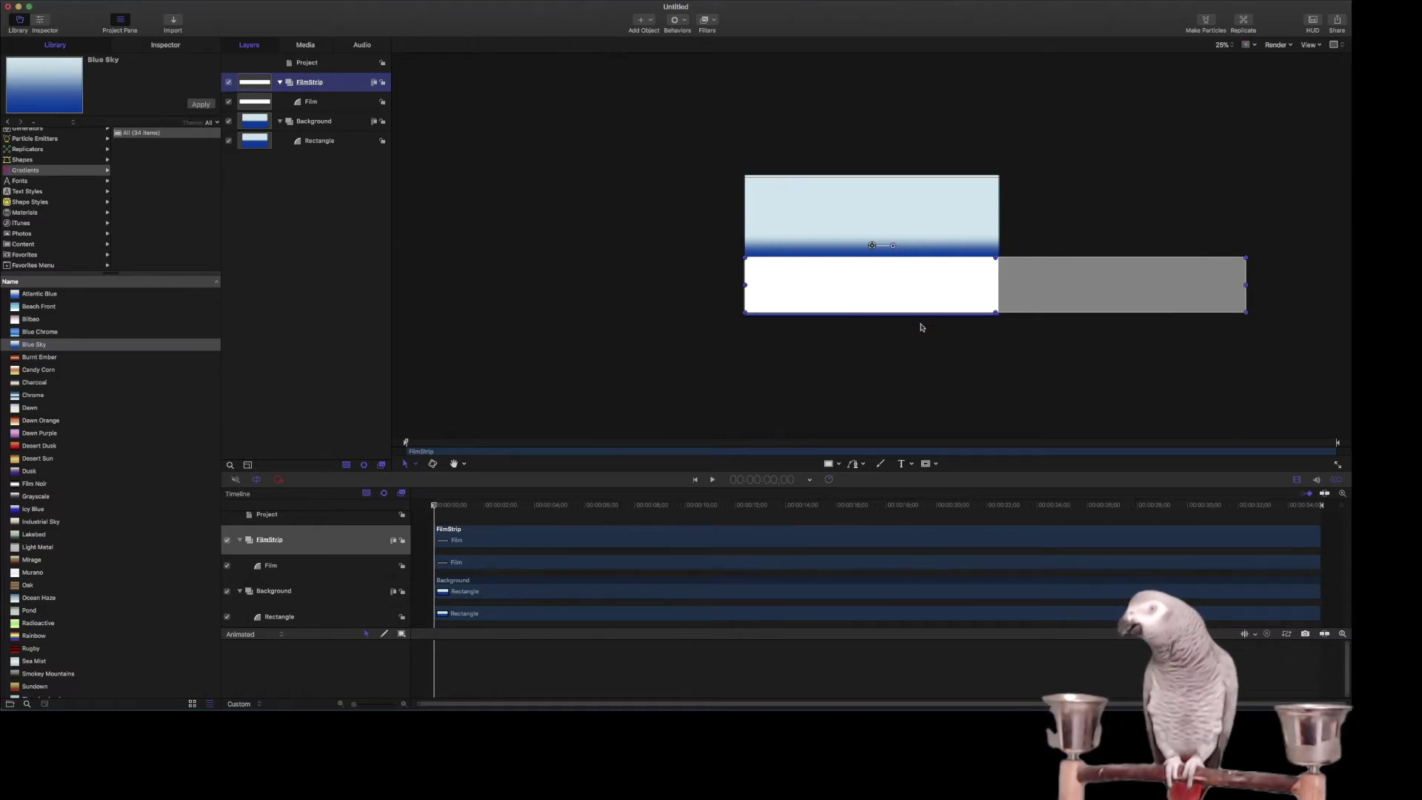
Give the Film rectangle a solid black fill, then view the canvas at 100%.
click(154, 46)
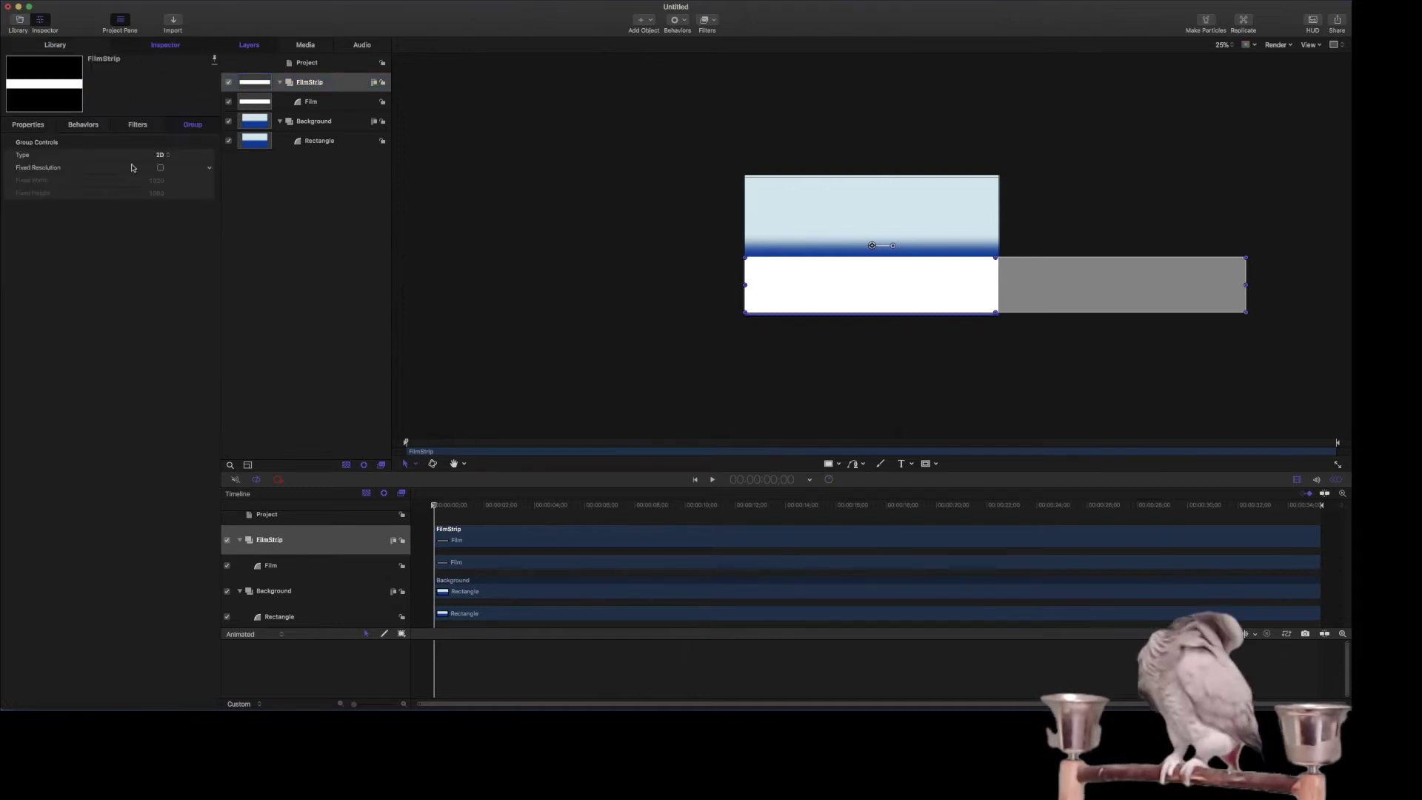
click(33, 126)
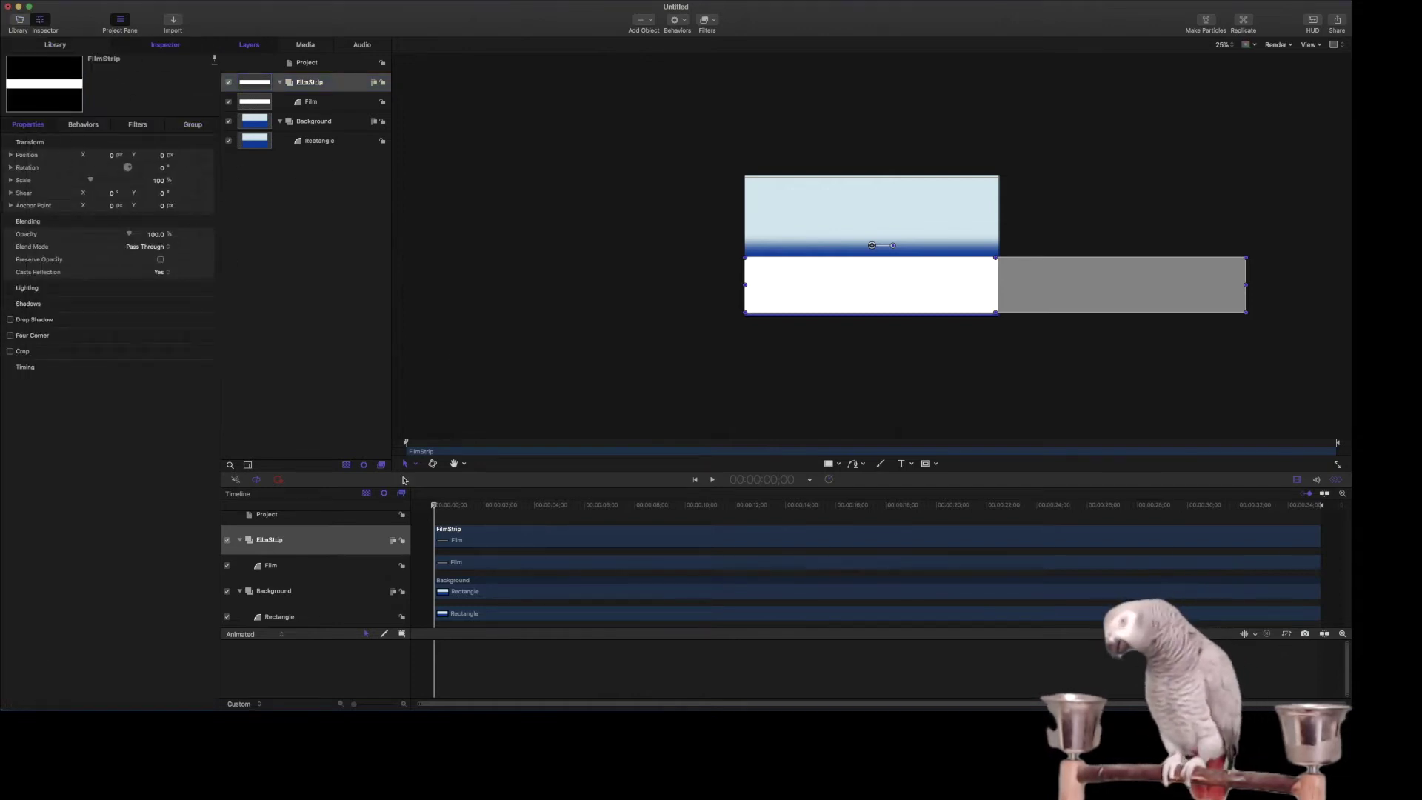
click(300, 567)
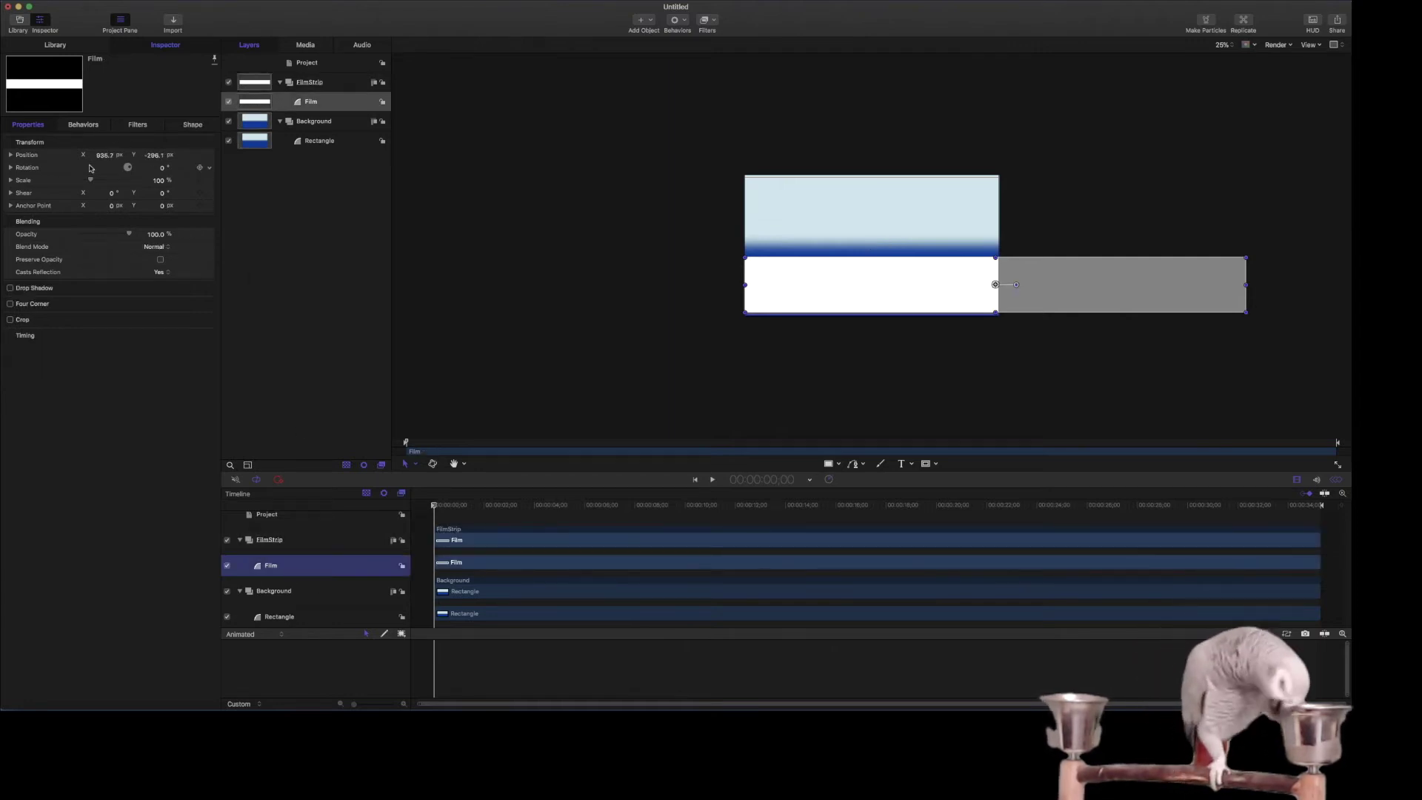
double_click(300, 568)
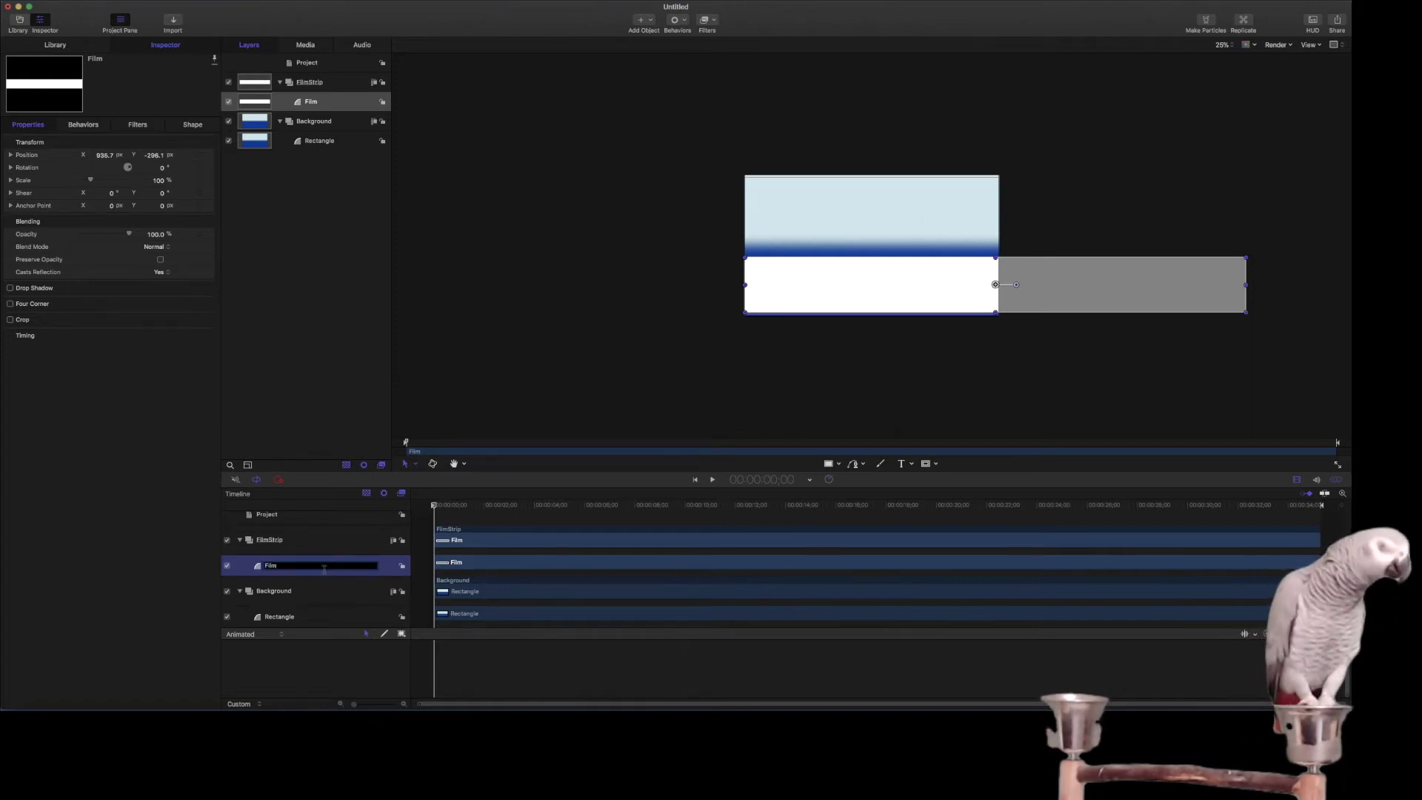
click(253, 570)
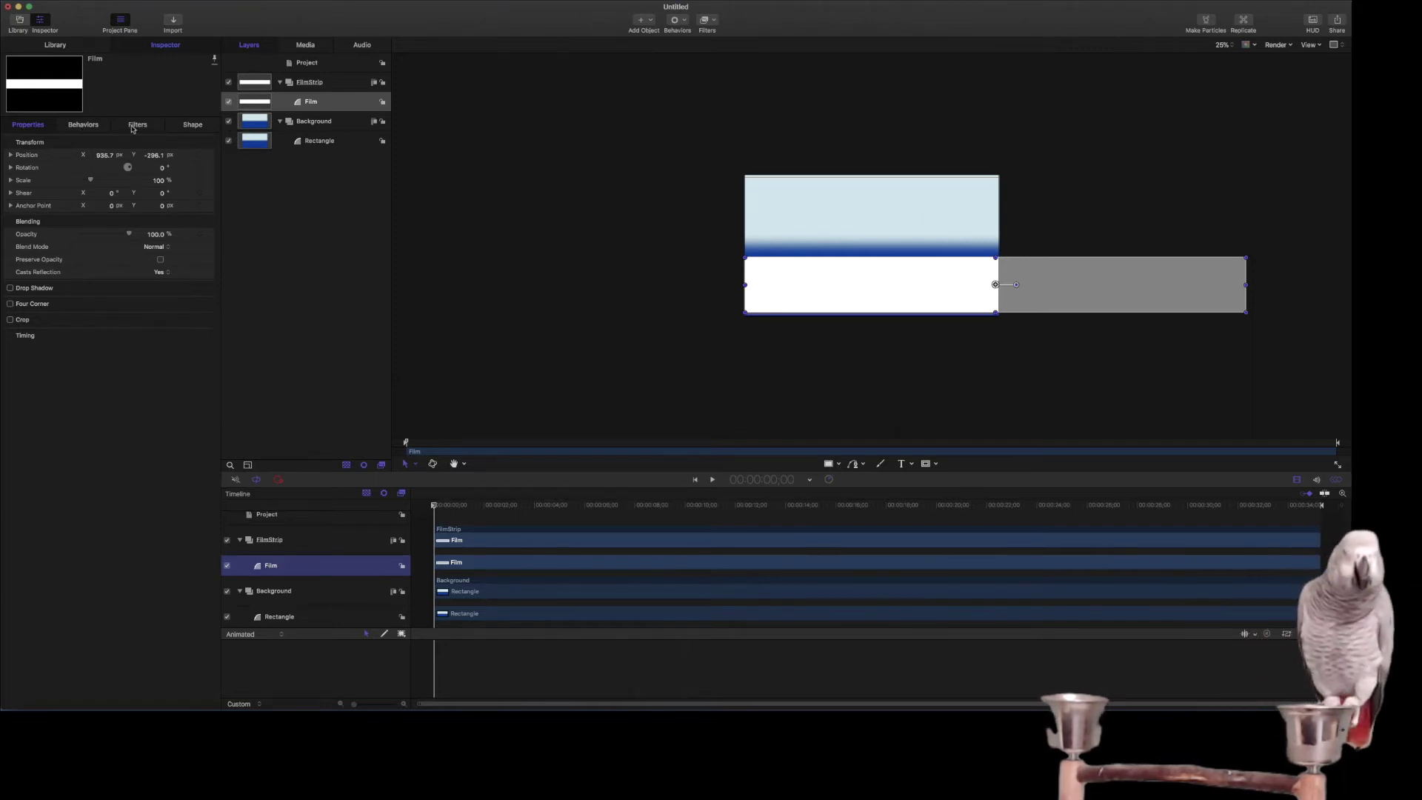
click(187, 127)
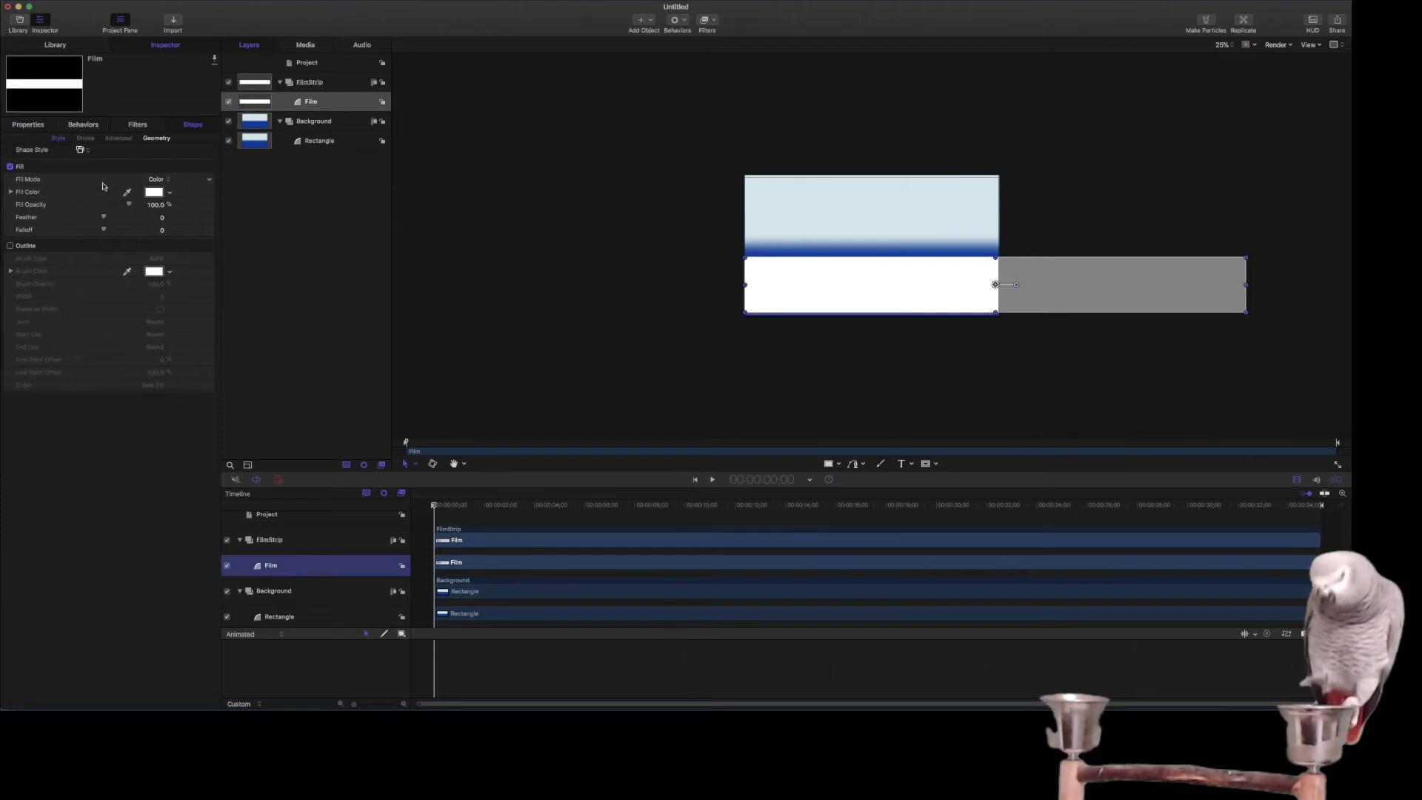
click(171, 193)
drag(226, 237, 251, 308)
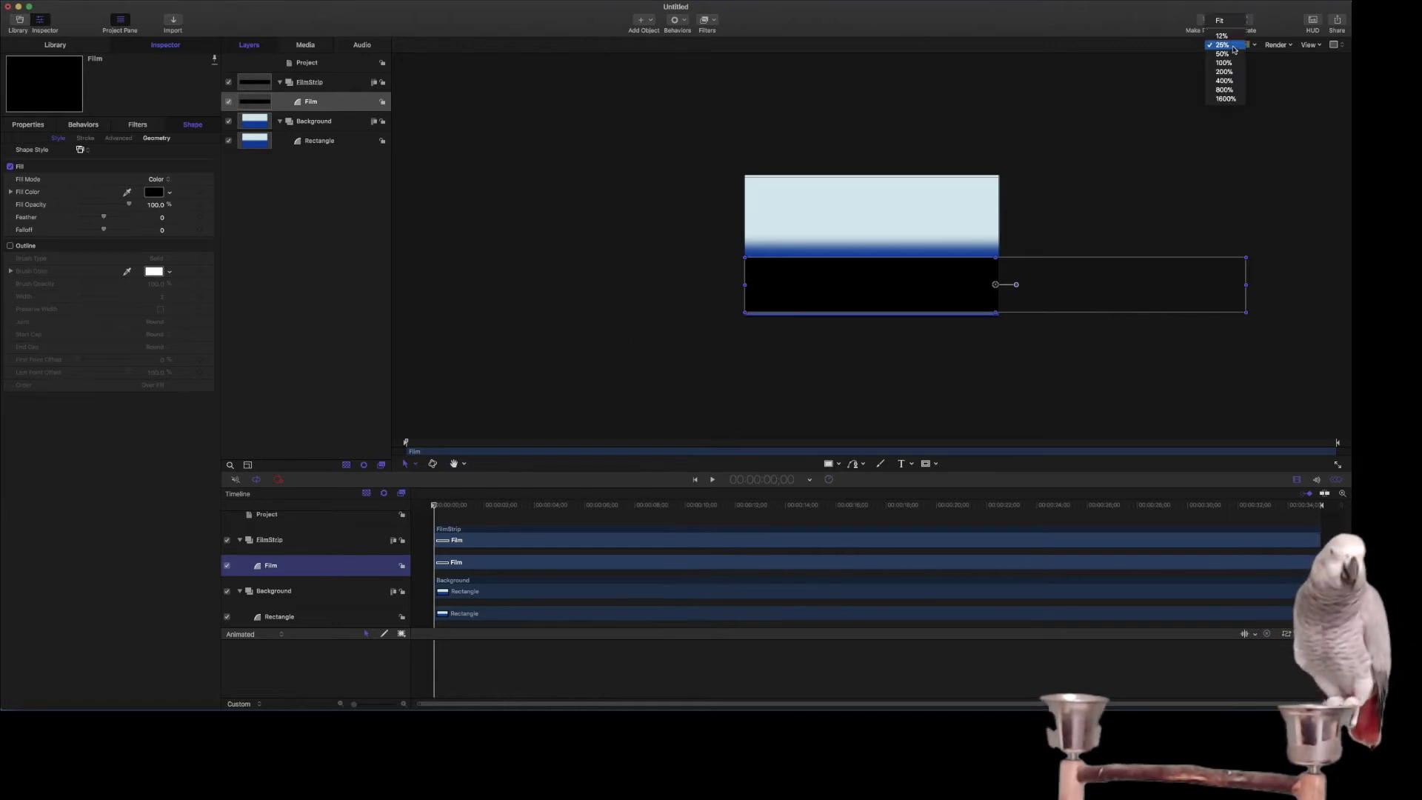
click(1224, 63)
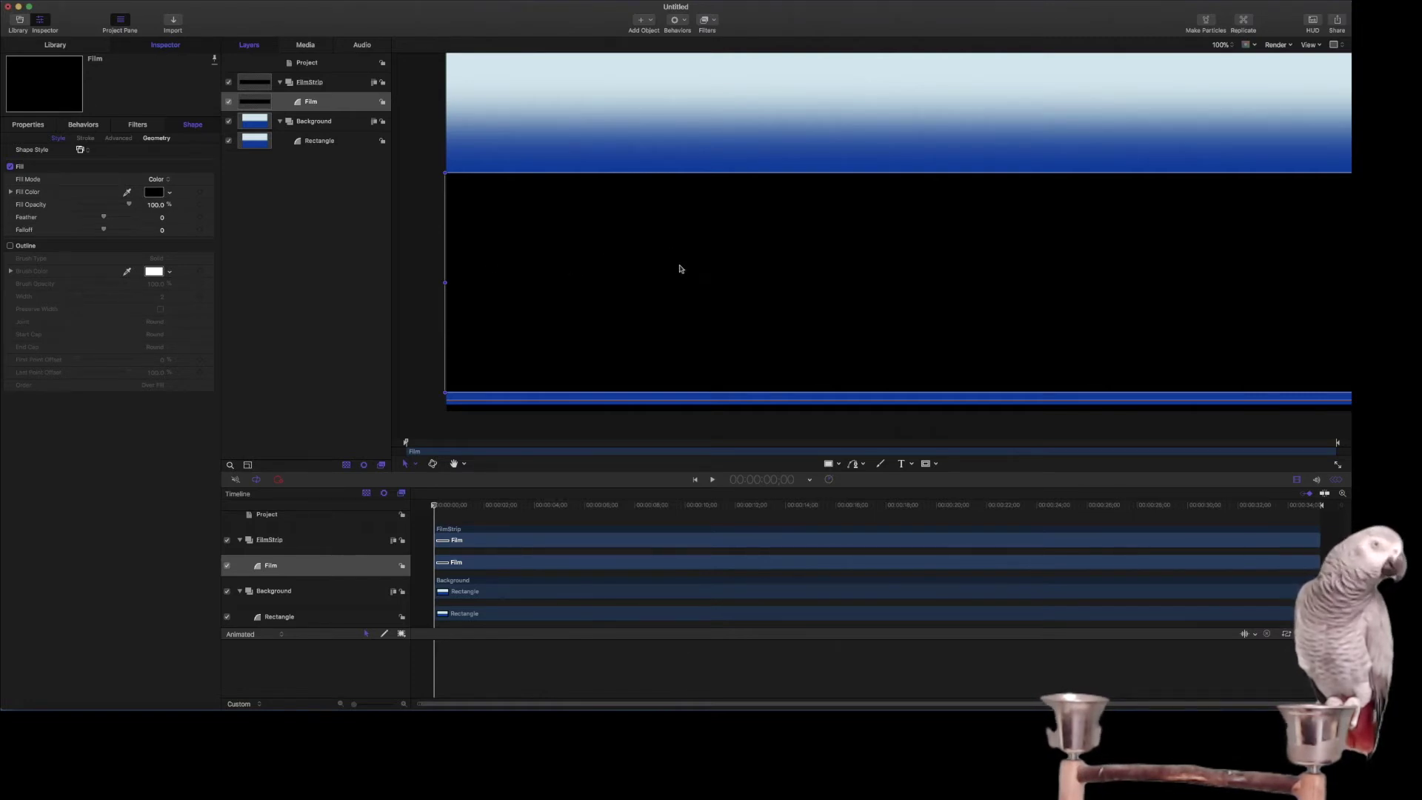
Zoom out to 50%, add a drop zone and shrink it into the film's left end.
key(super+minus)
click(650, 20)
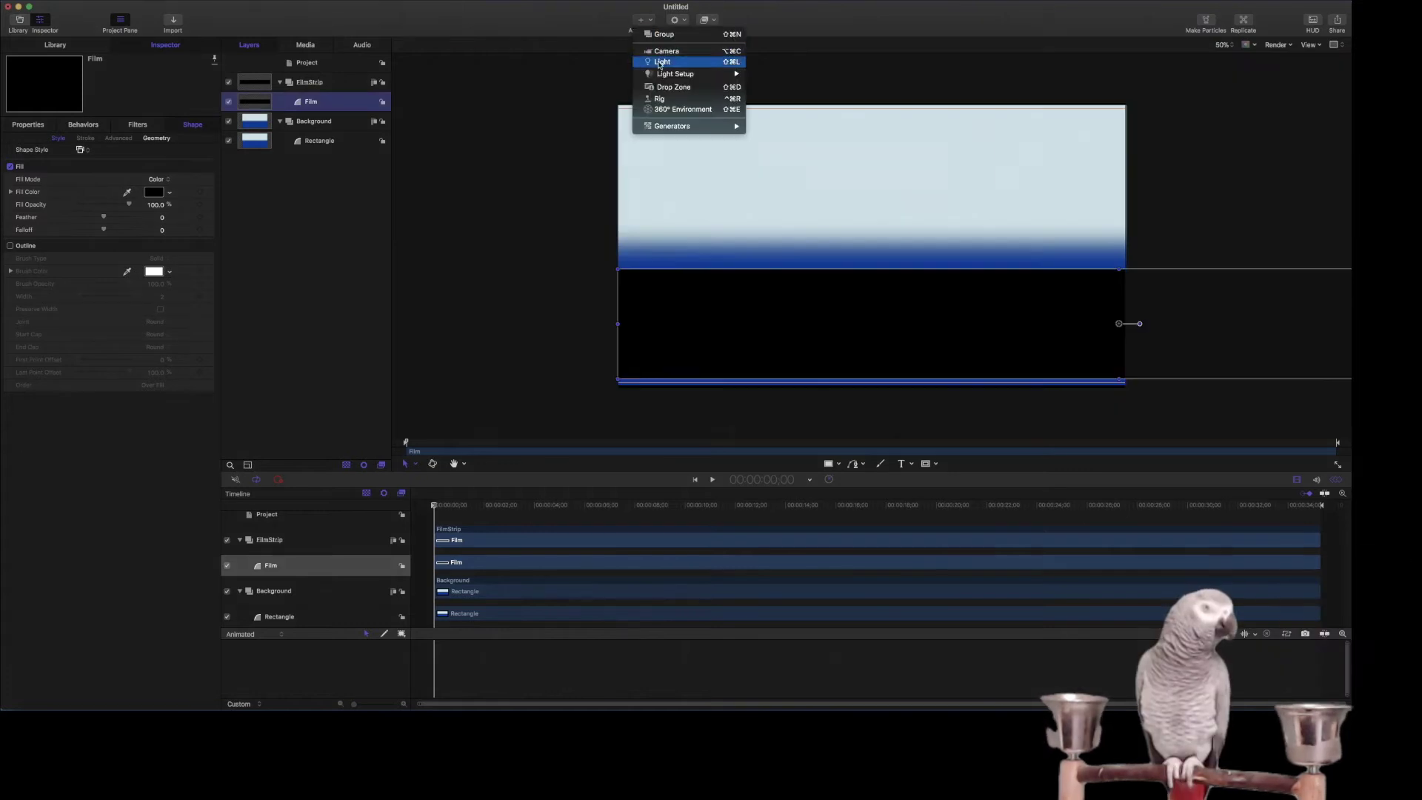
click(683, 90)
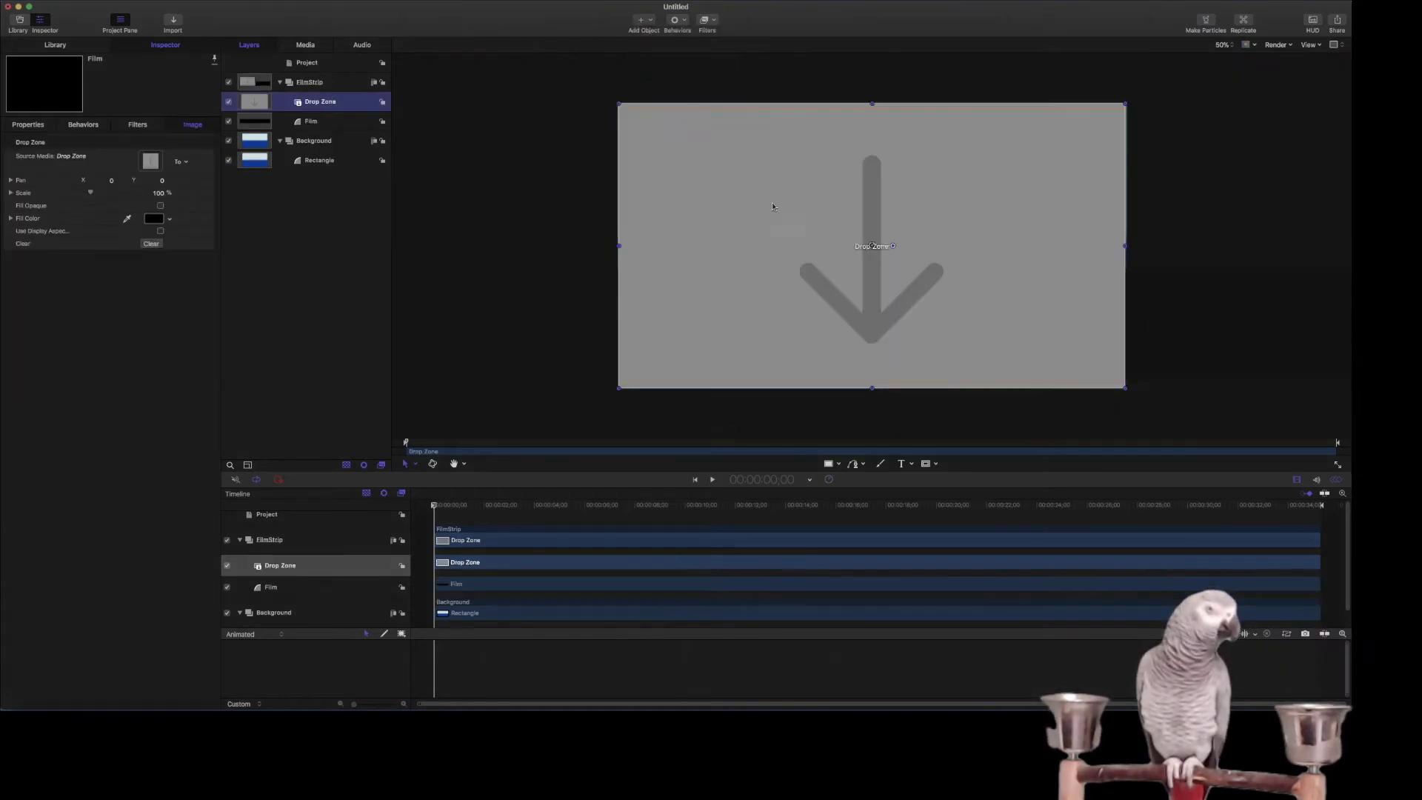
drag(1131, 106, 740, 287)
drag(679, 339, 685, 324)
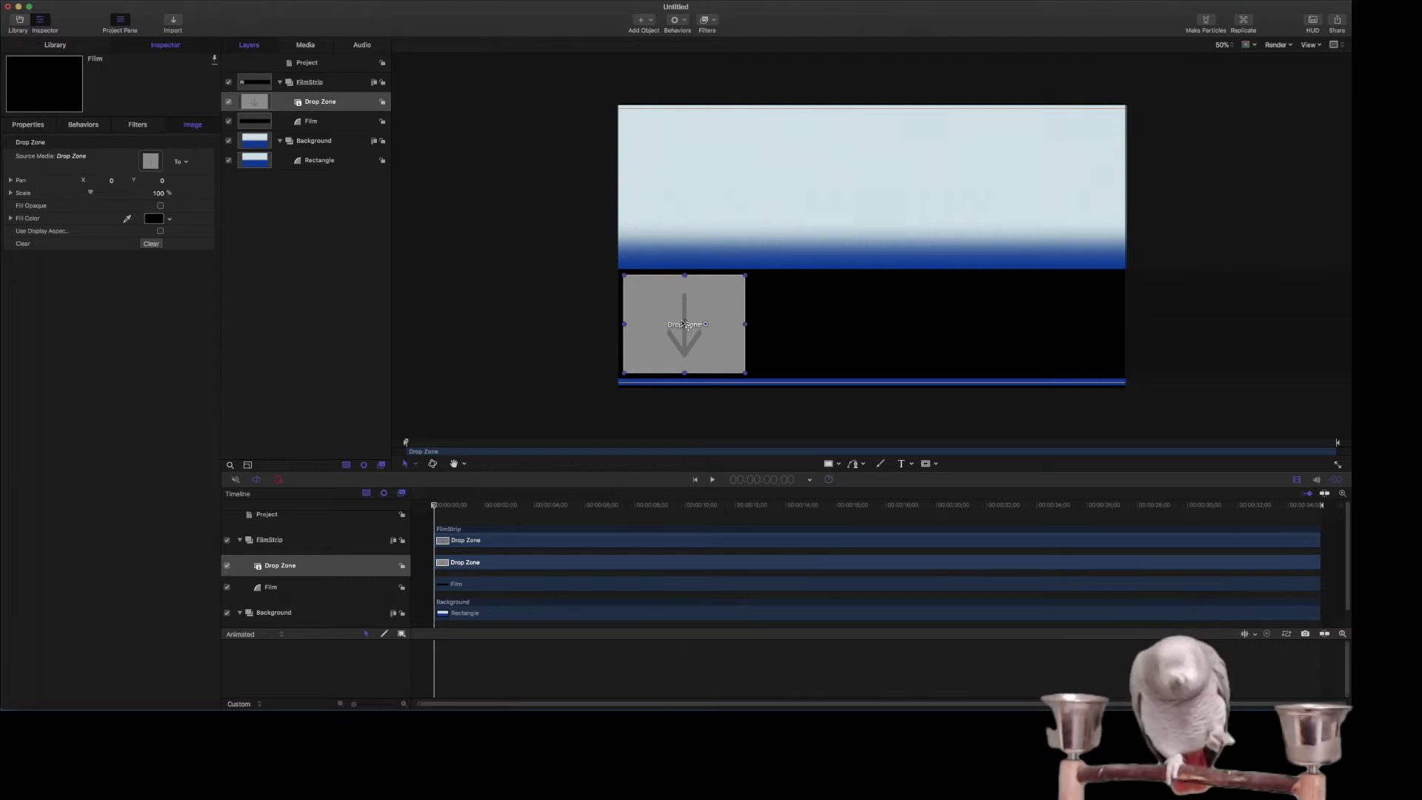
click(31, 127)
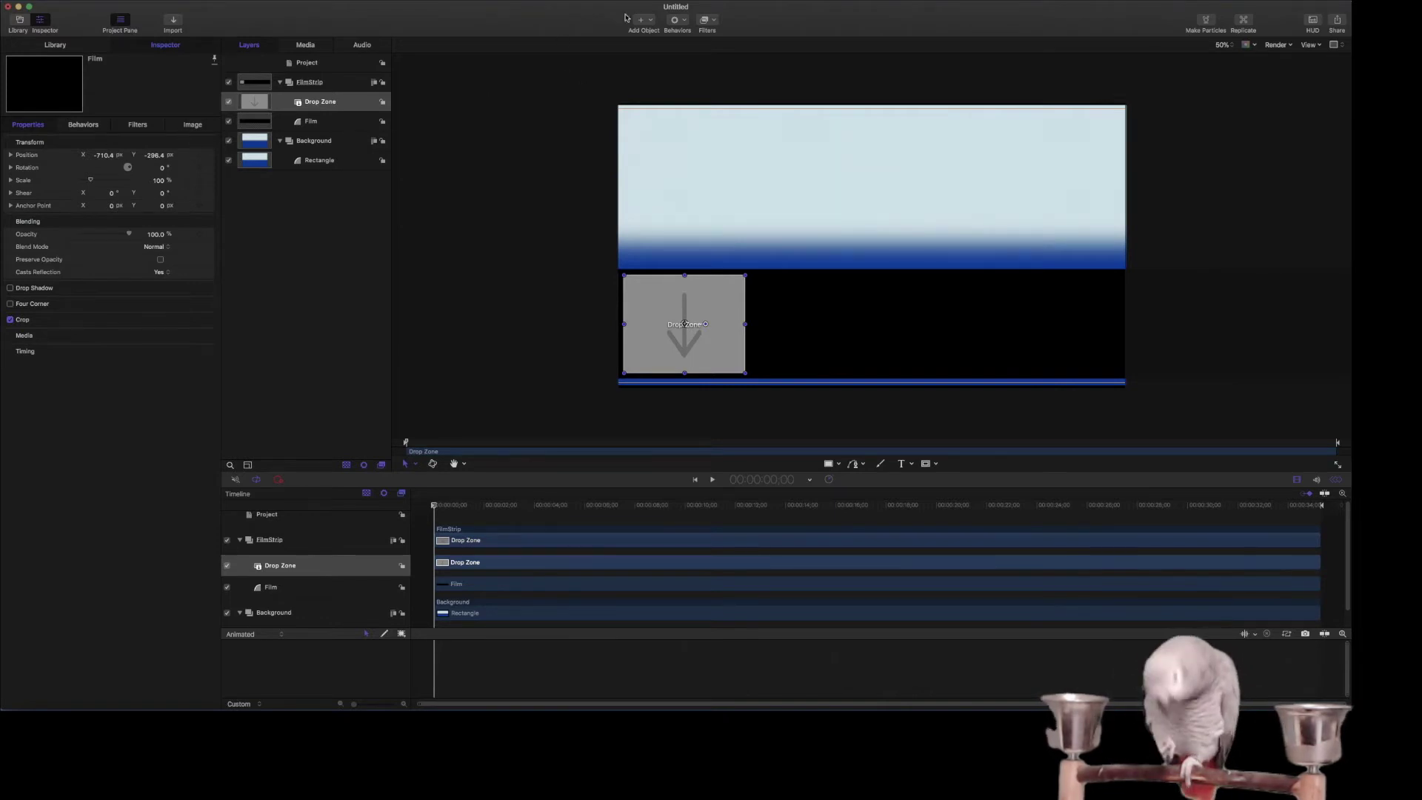
Add Drop Zones 1 through 4, shrinking each to frame size and placing it along the film.
click(649, 25)
click(671, 39)
drag(619, 105, 923, 284)
key(super+shift+d)
scroll(1026, 329, right, 3)
key(super+shift+d)
drag(535, 105, 911, 281)
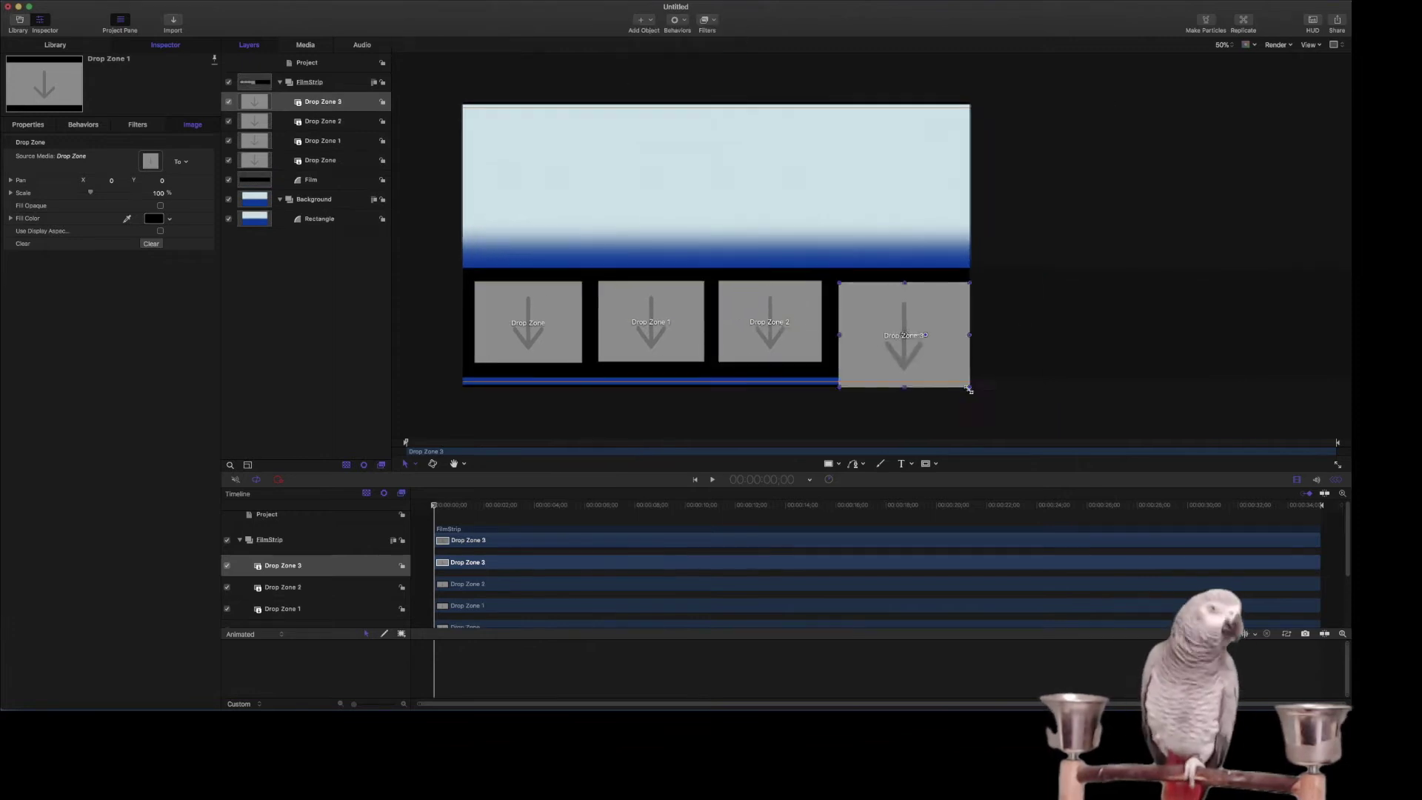
scroll(911, 281, right, 3)
key(super+shift+d)
scroll(420, 102, left, 1)
drag(420, 101, 826, 280)
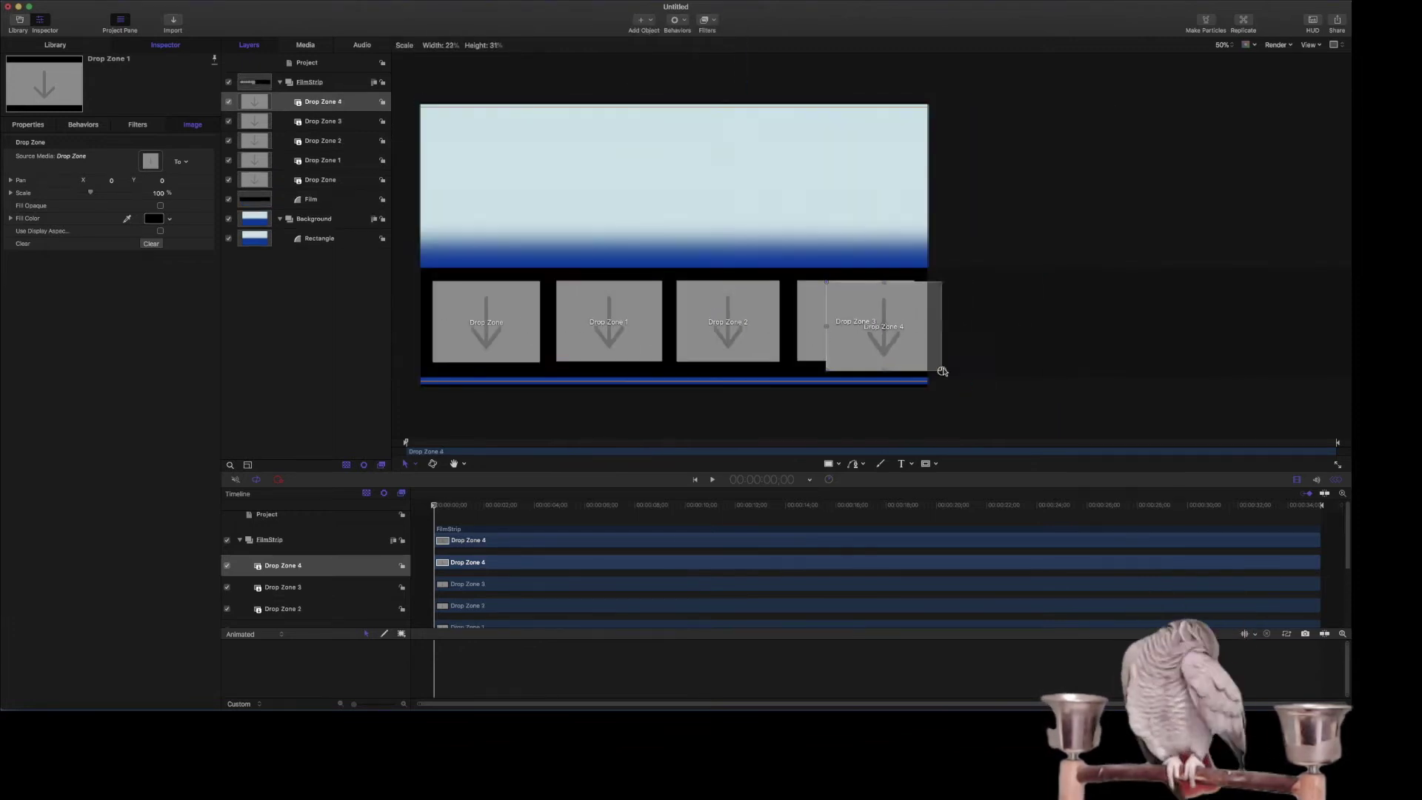
drag(881, 326, 992, 321)
Add Drop Zones 5, 6 and 7 in a row past the right edge, then check the Film's extent.
click(641, 20)
click(670, 87)
drag(421, 105, 797, 280)
drag(855, 318, 1122, 321)
click(641, 21)
click(671, 87)
drag(421, 105, 797, 280)
drag(860, 321, 1250, 320)
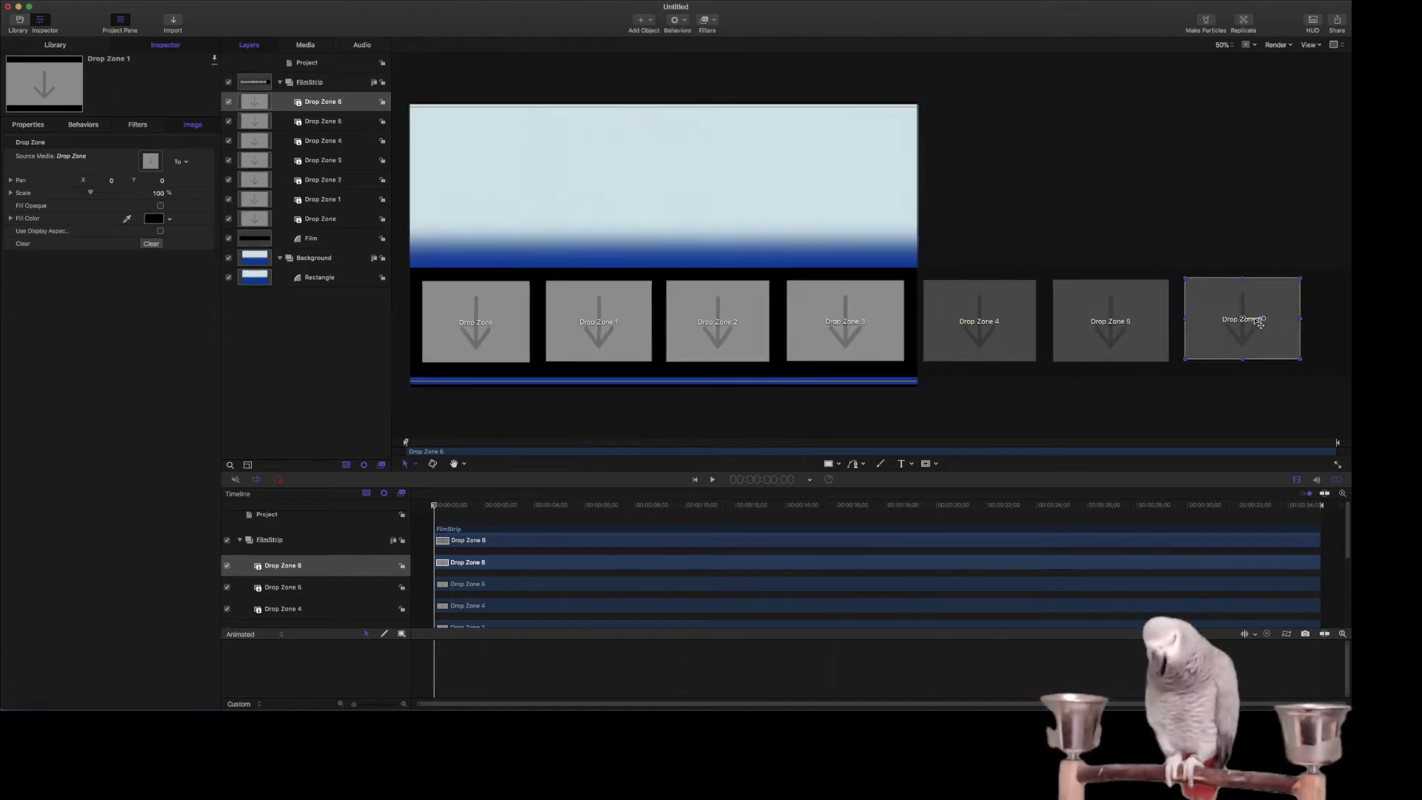
click(641, 20)
click(671, 86)
drag(412, 103, 788, 279)
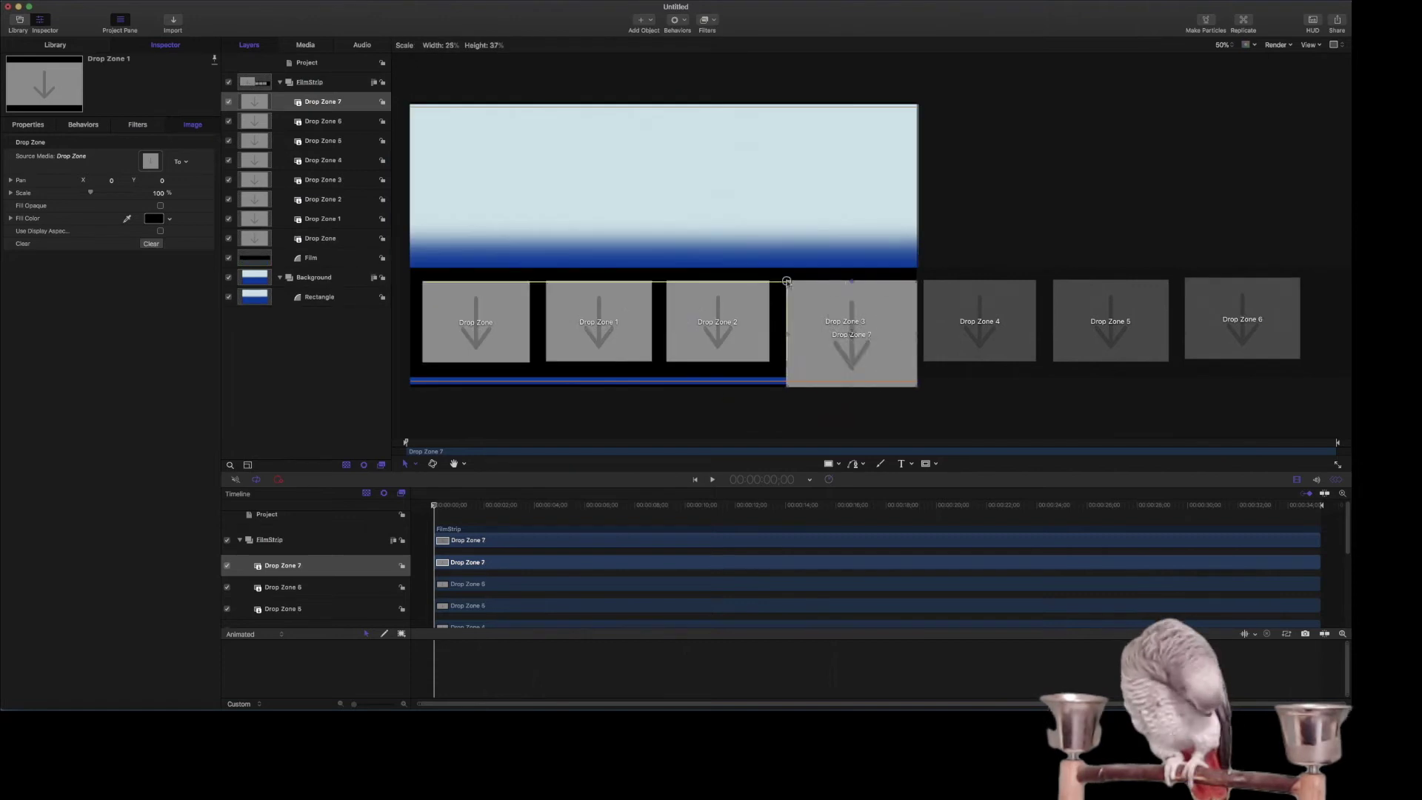
drag(830, 321, 1230, 319)
click(312, 258)
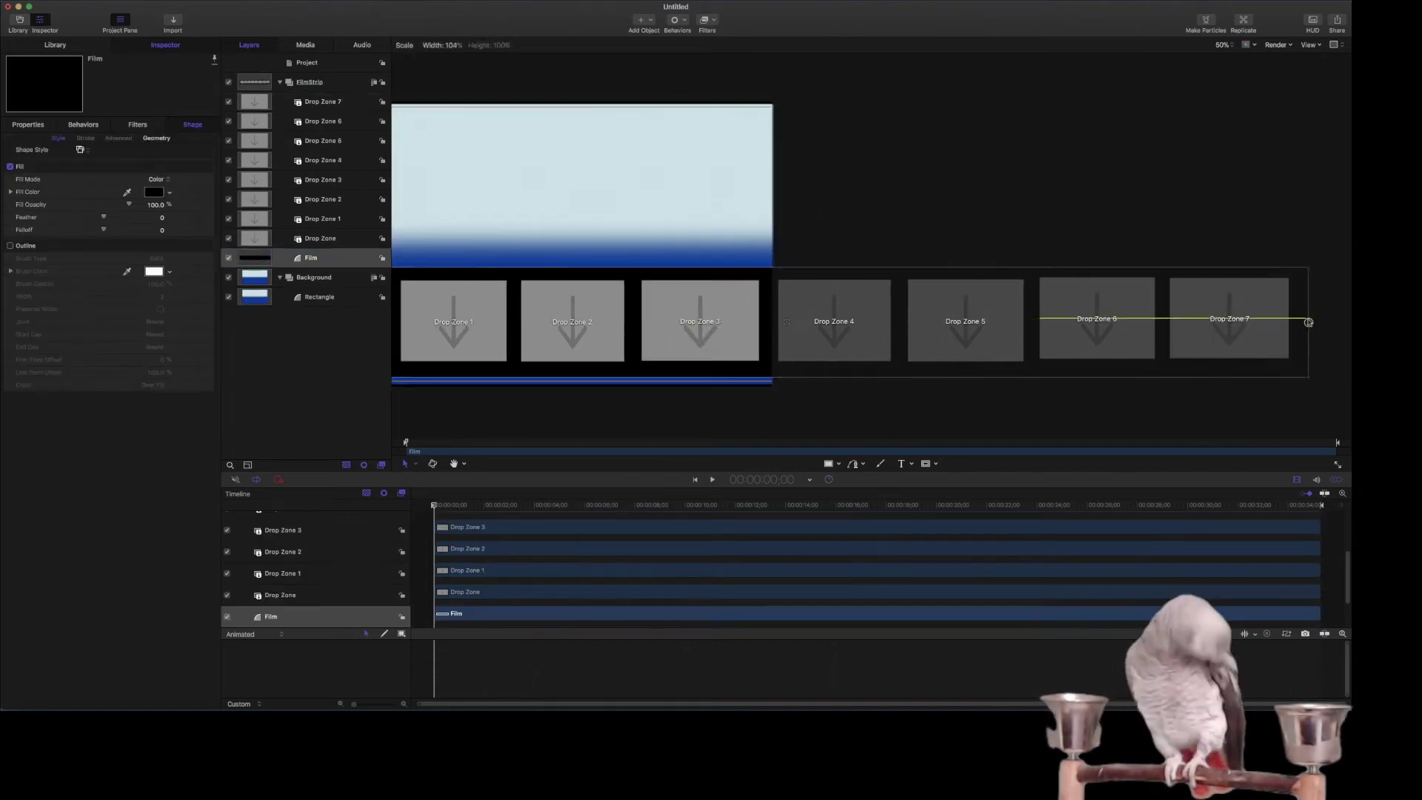
scroll(861, 345, left, 10)
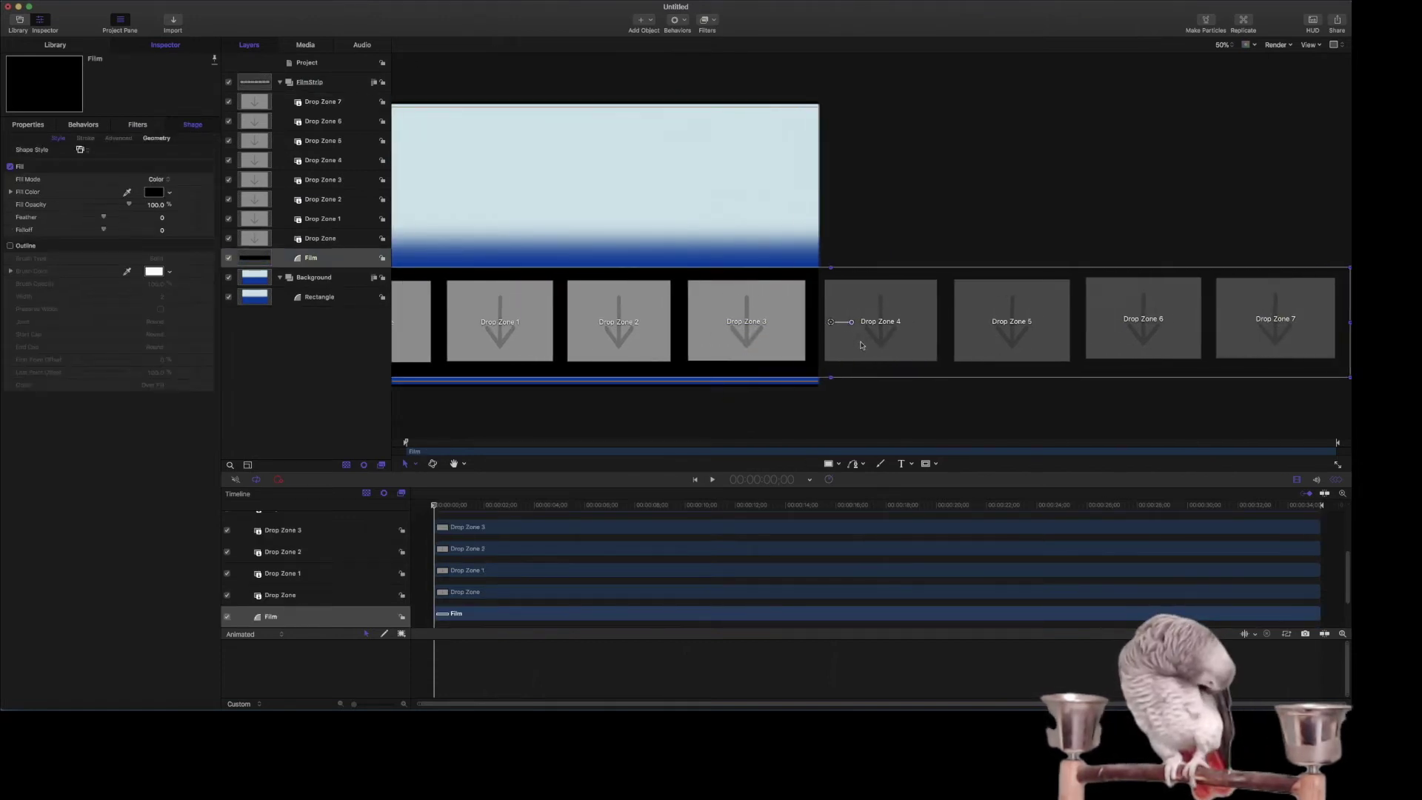
scroll(861, 345, left, 2)
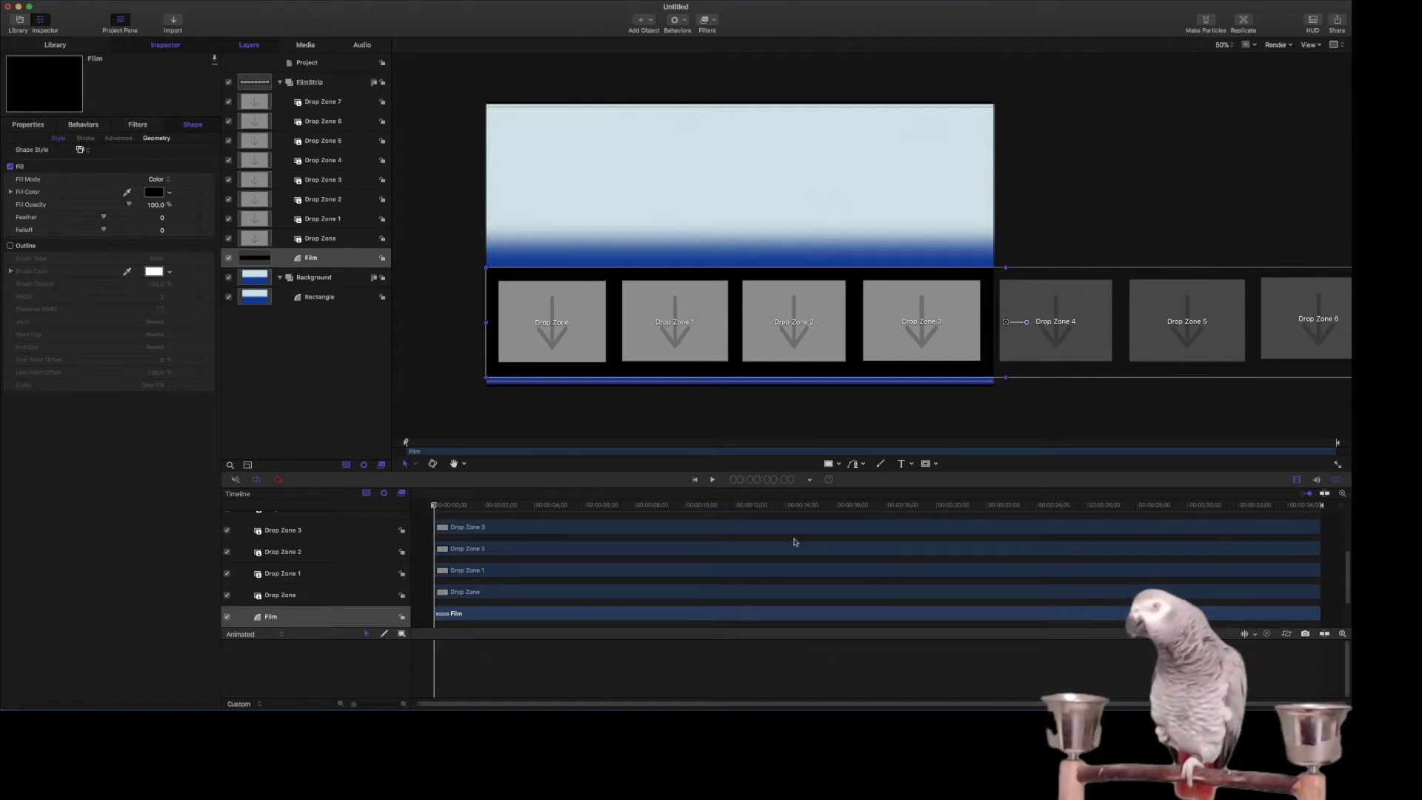
Add a Move behavior to the FilmStrip group.
click(300, 83)
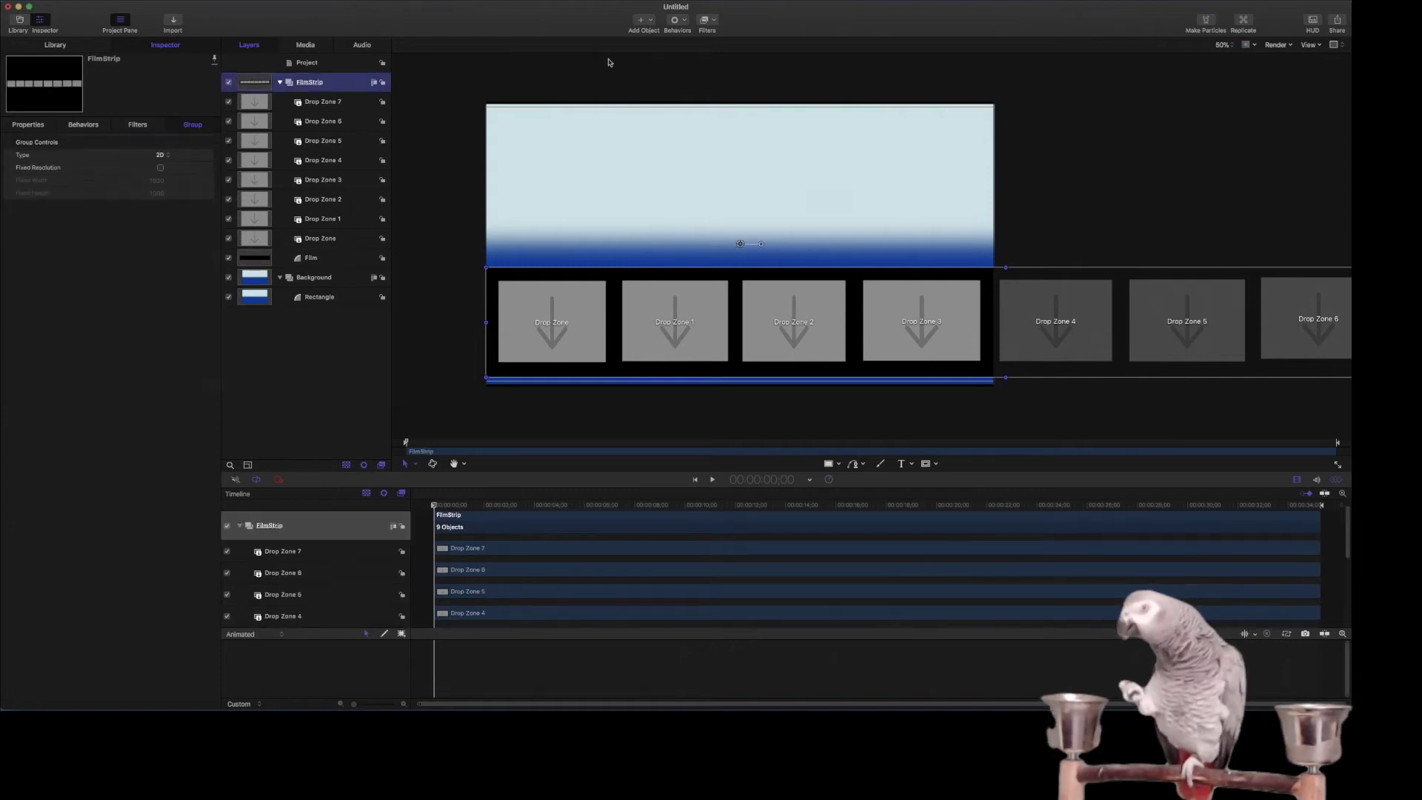
click(683, 27)
mouse_move(694, 46)
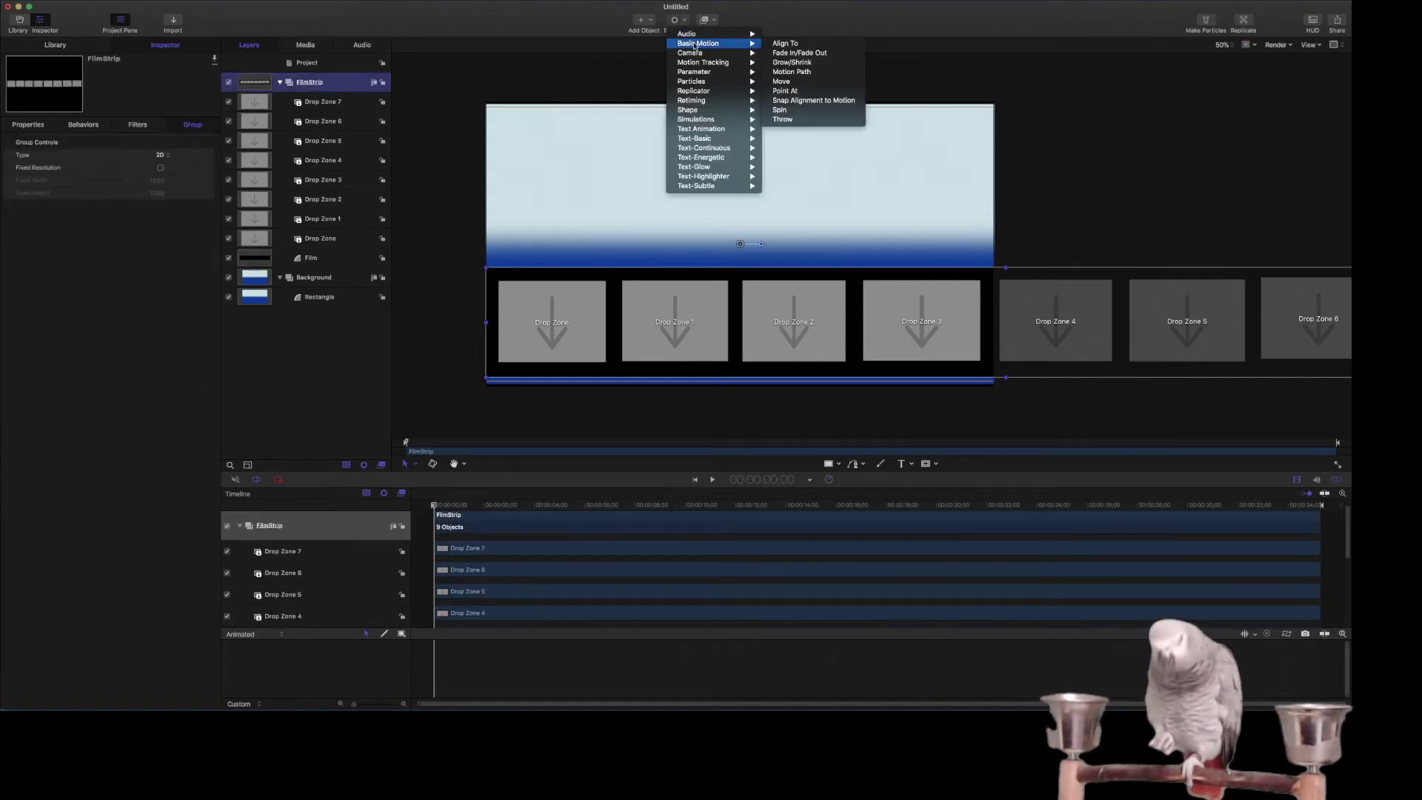
click(795, 84)
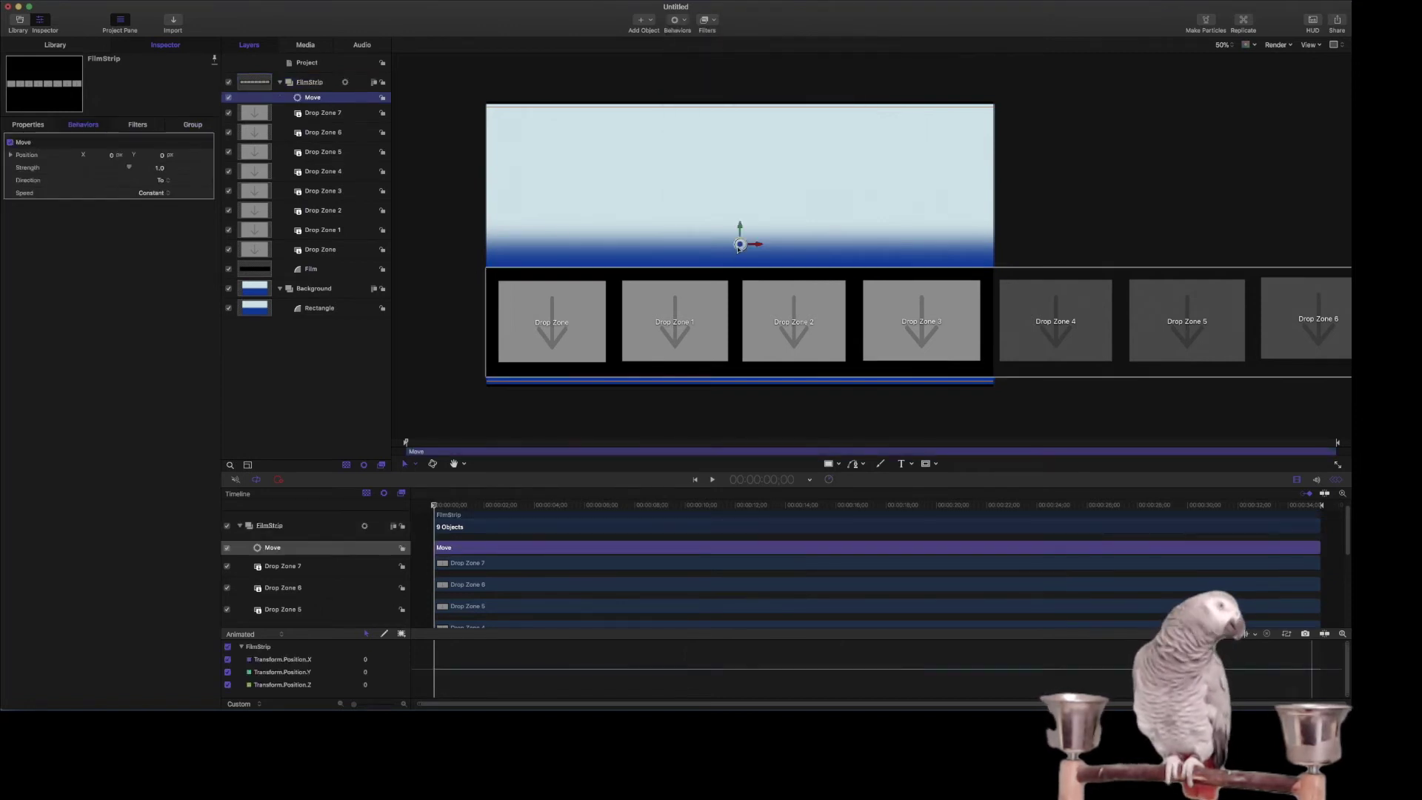
Set the Move behavior's end position to X -3638.2, Y 0, sliding the strip left.
drag(739, 247, 393, 317)
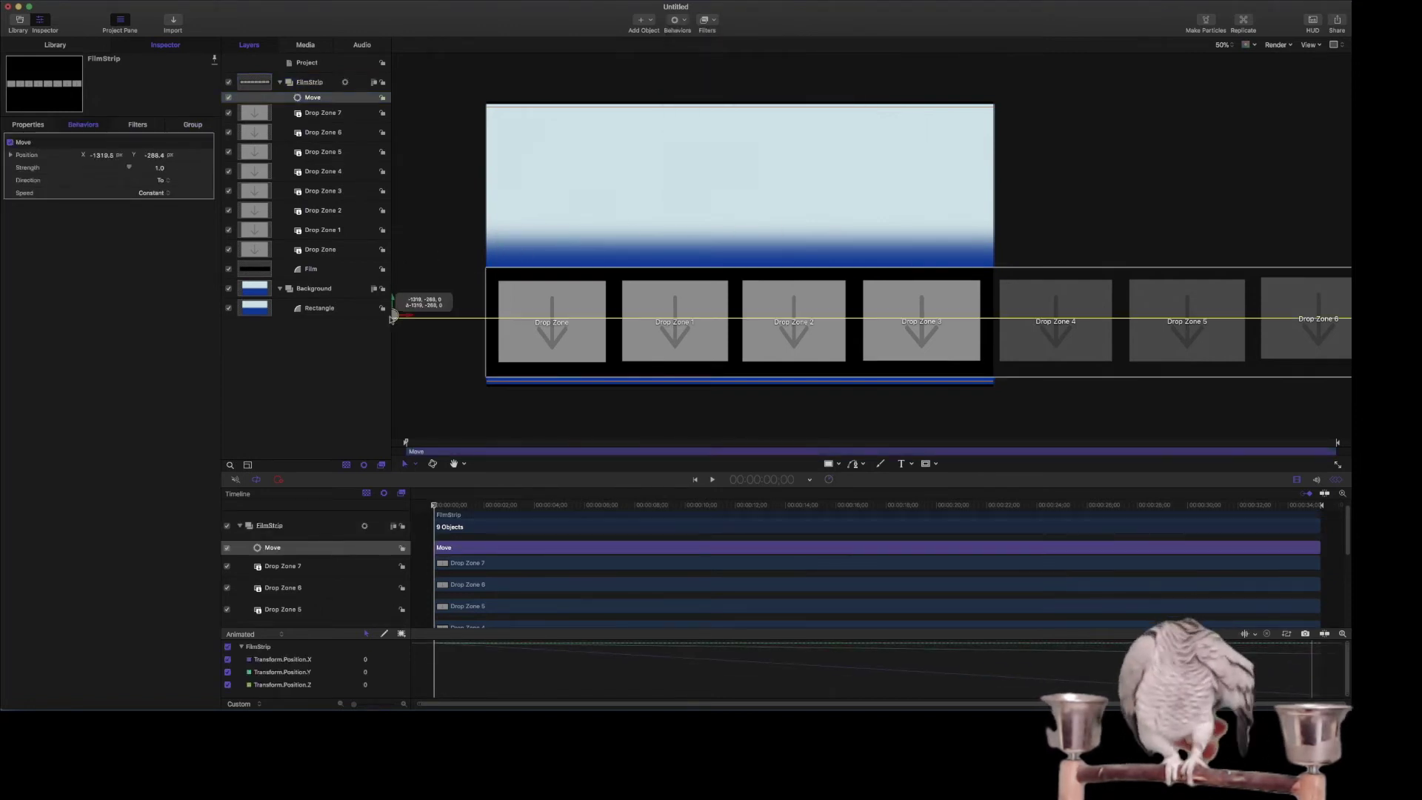
key(shift+z)
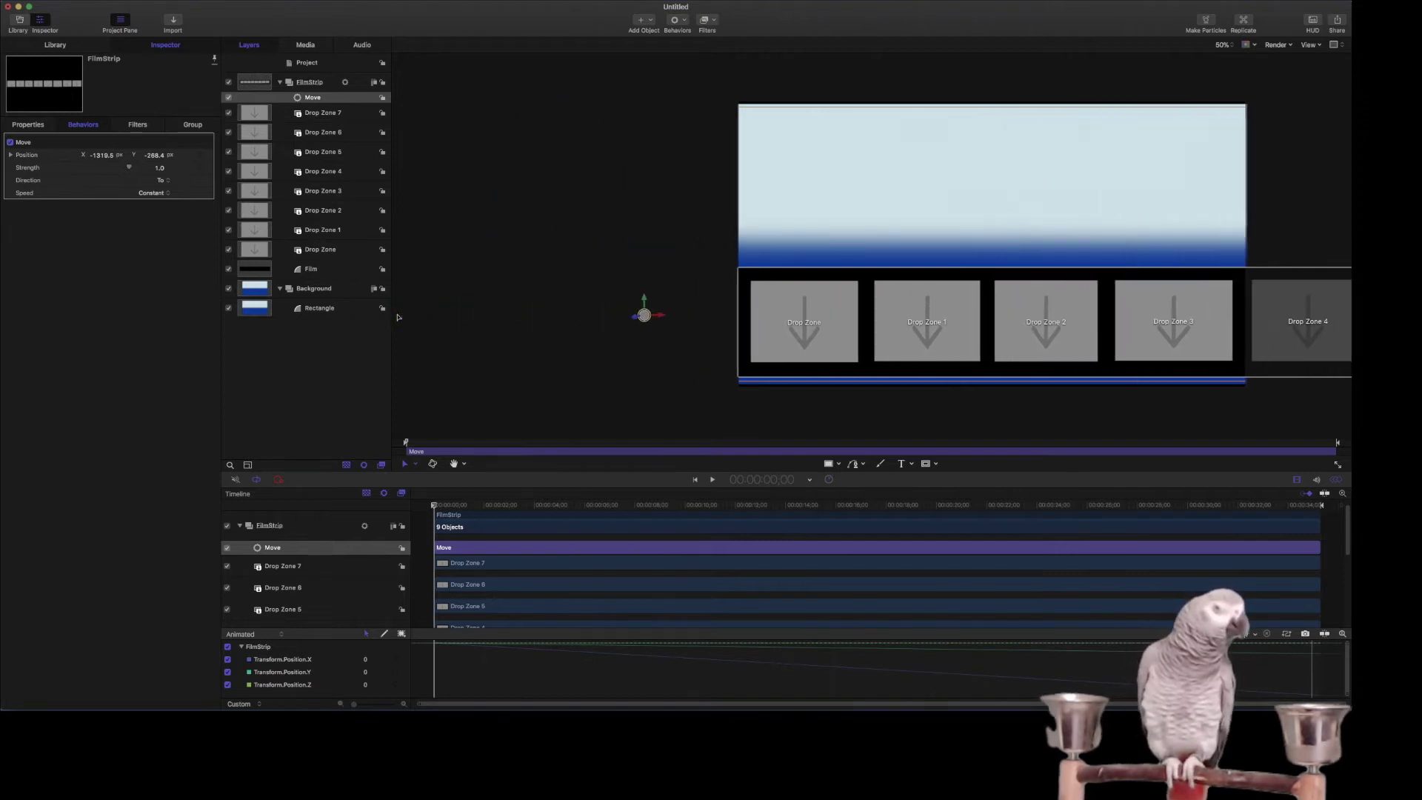
drag(988, 315, 426, 323)
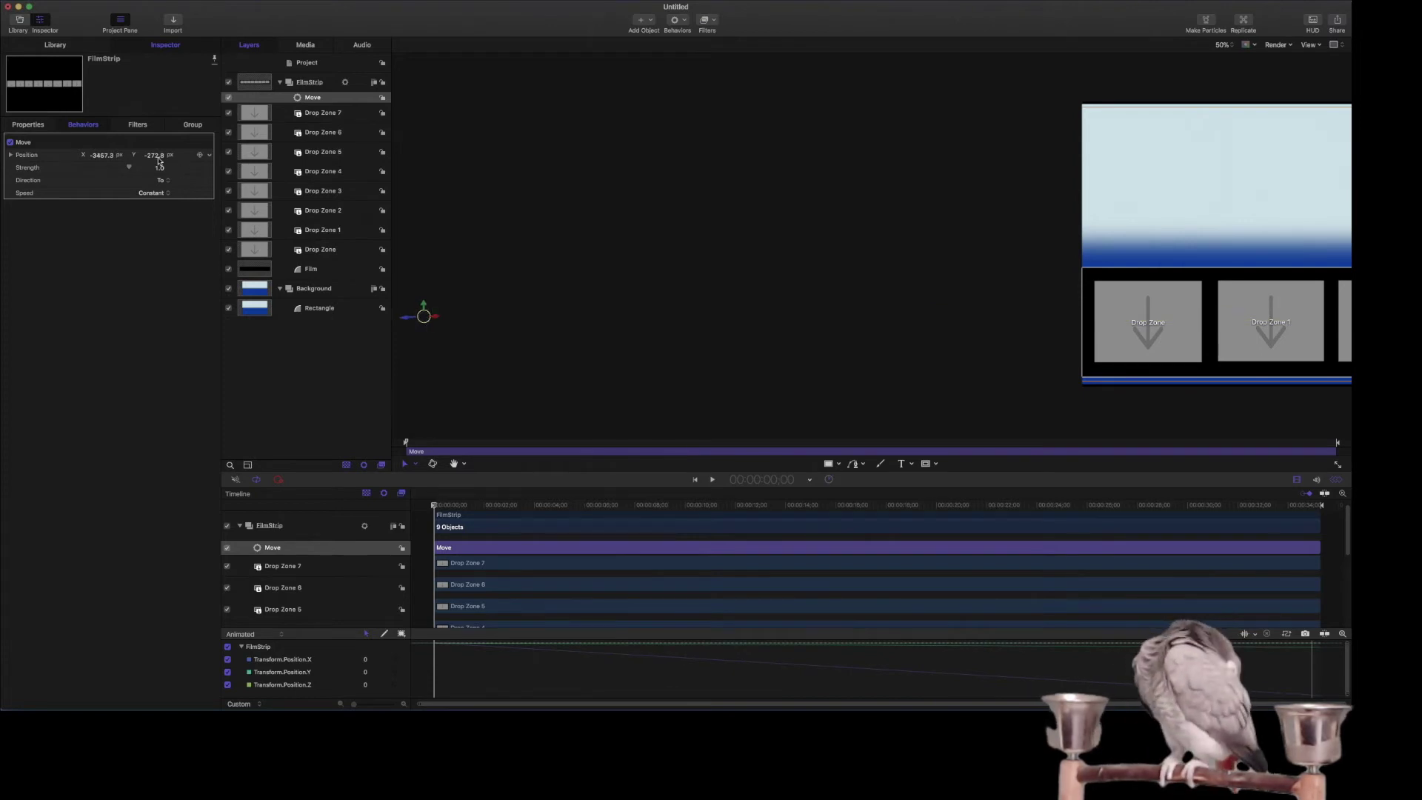
key(Return)
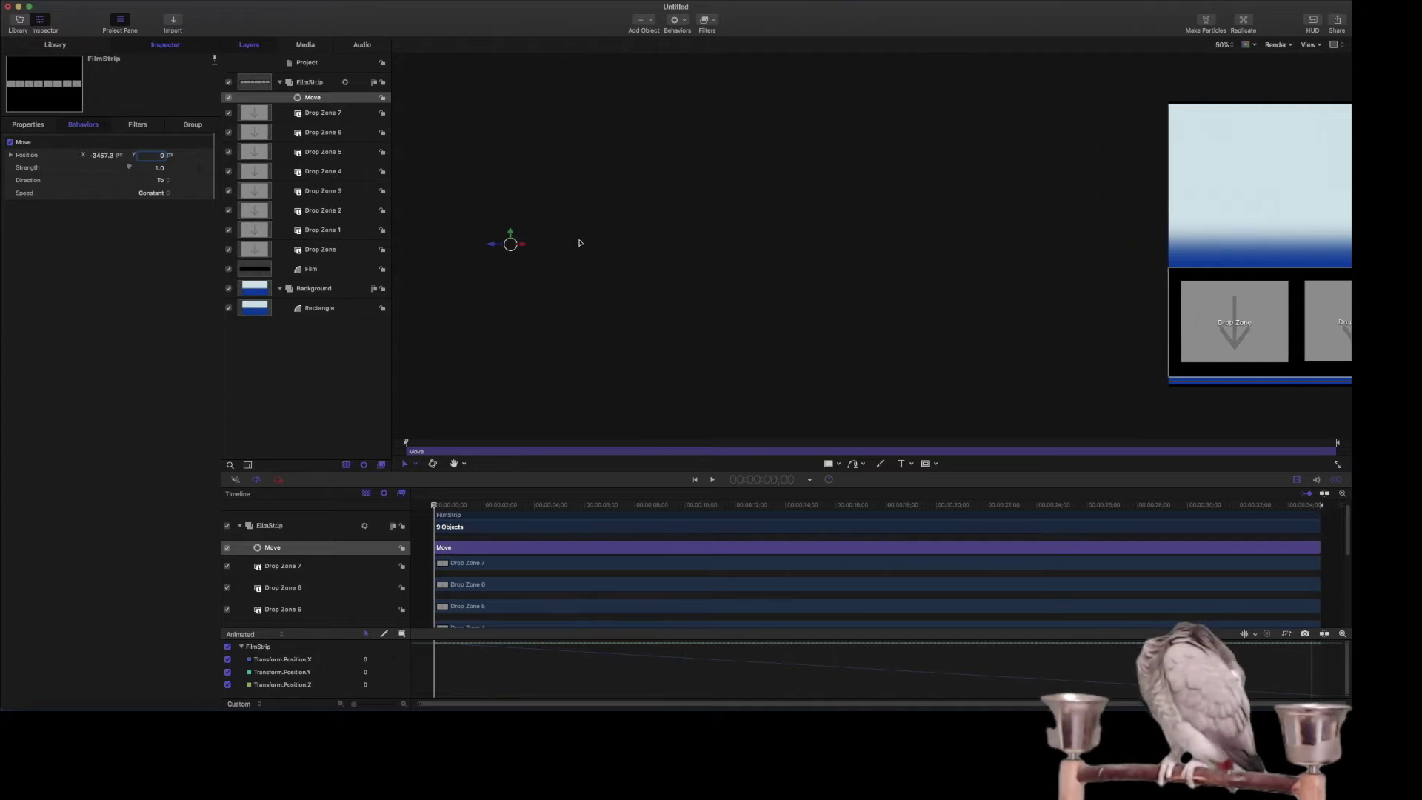
drag(521, 246, 489, 249)
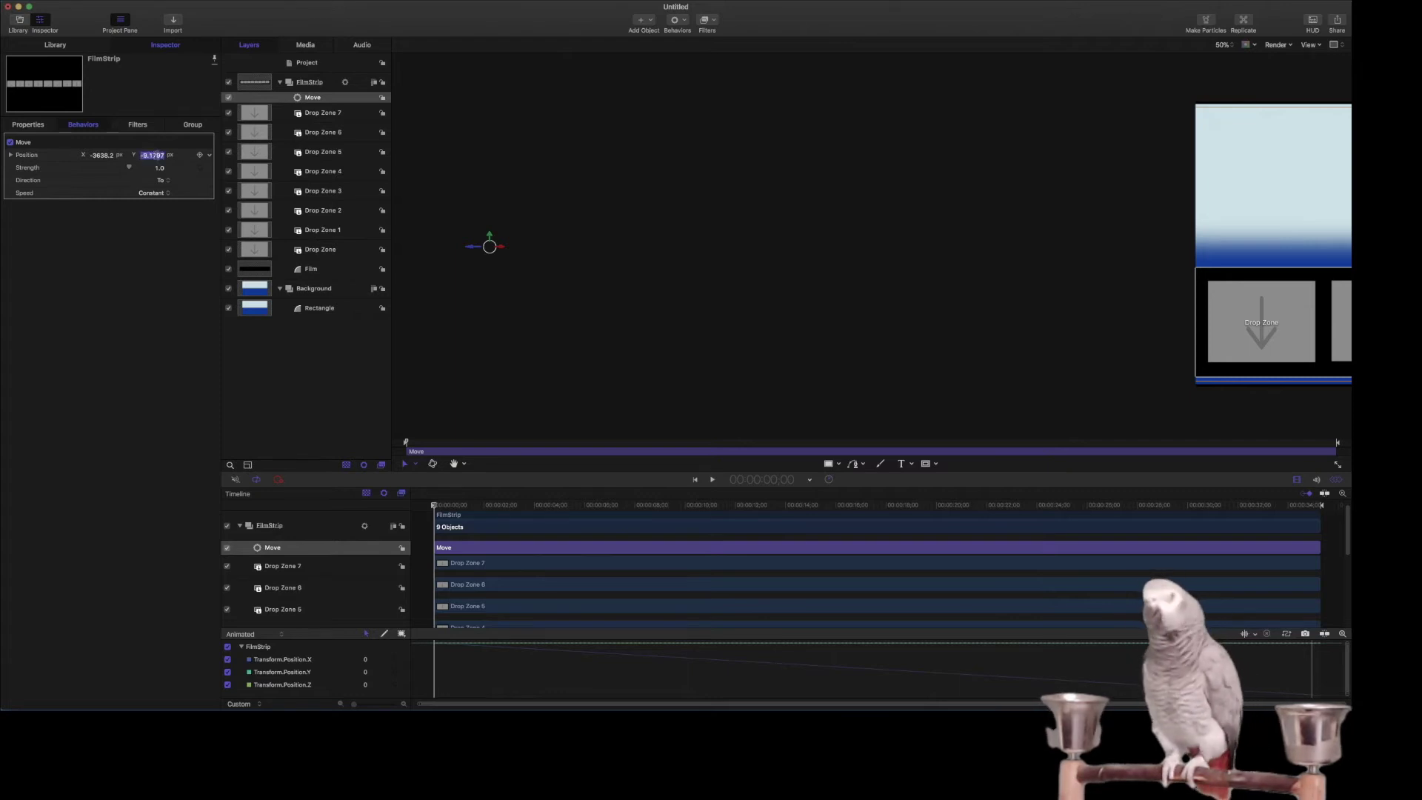
scroll(843, 272, right, 8)
scroll(843, 272, right, 6)
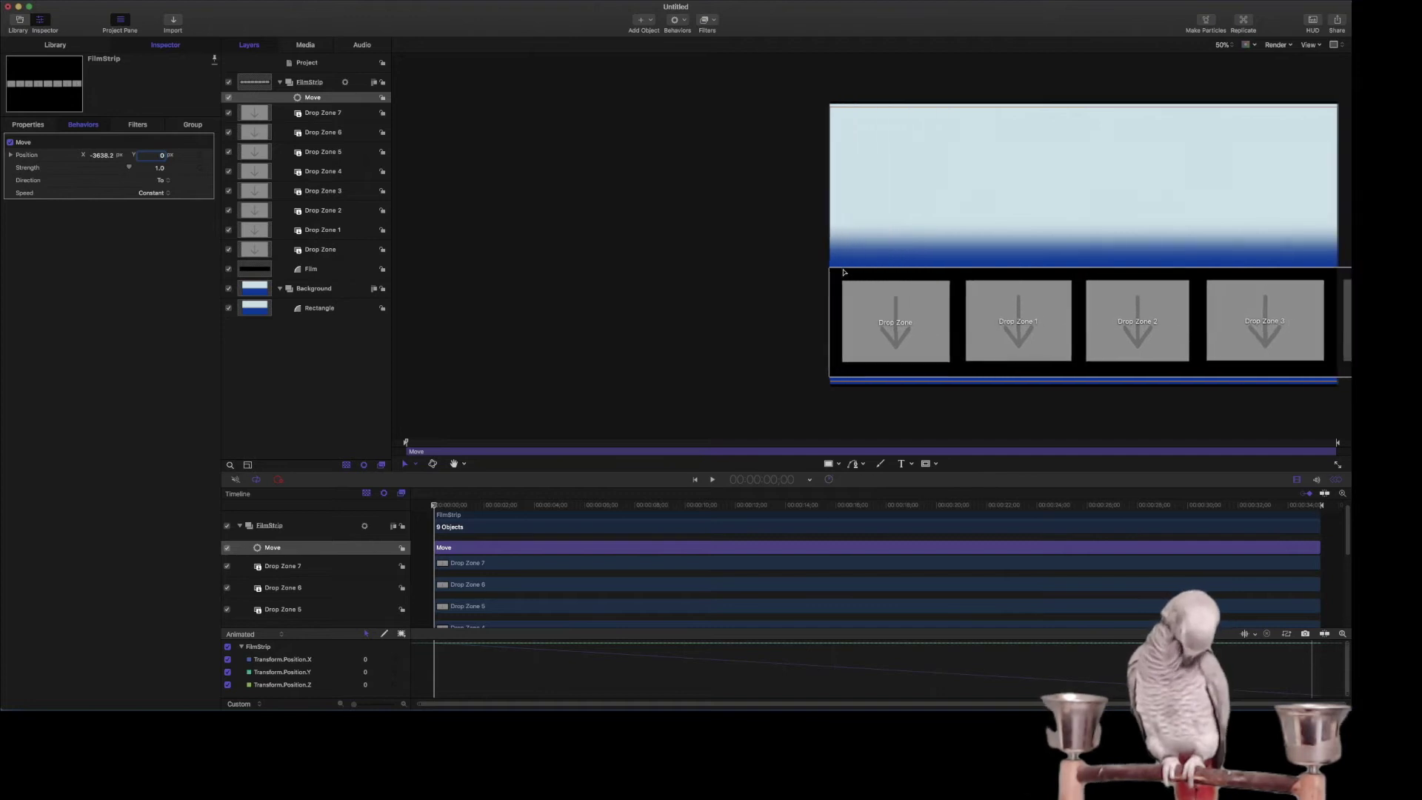
scroll(843, 272, right, 2)
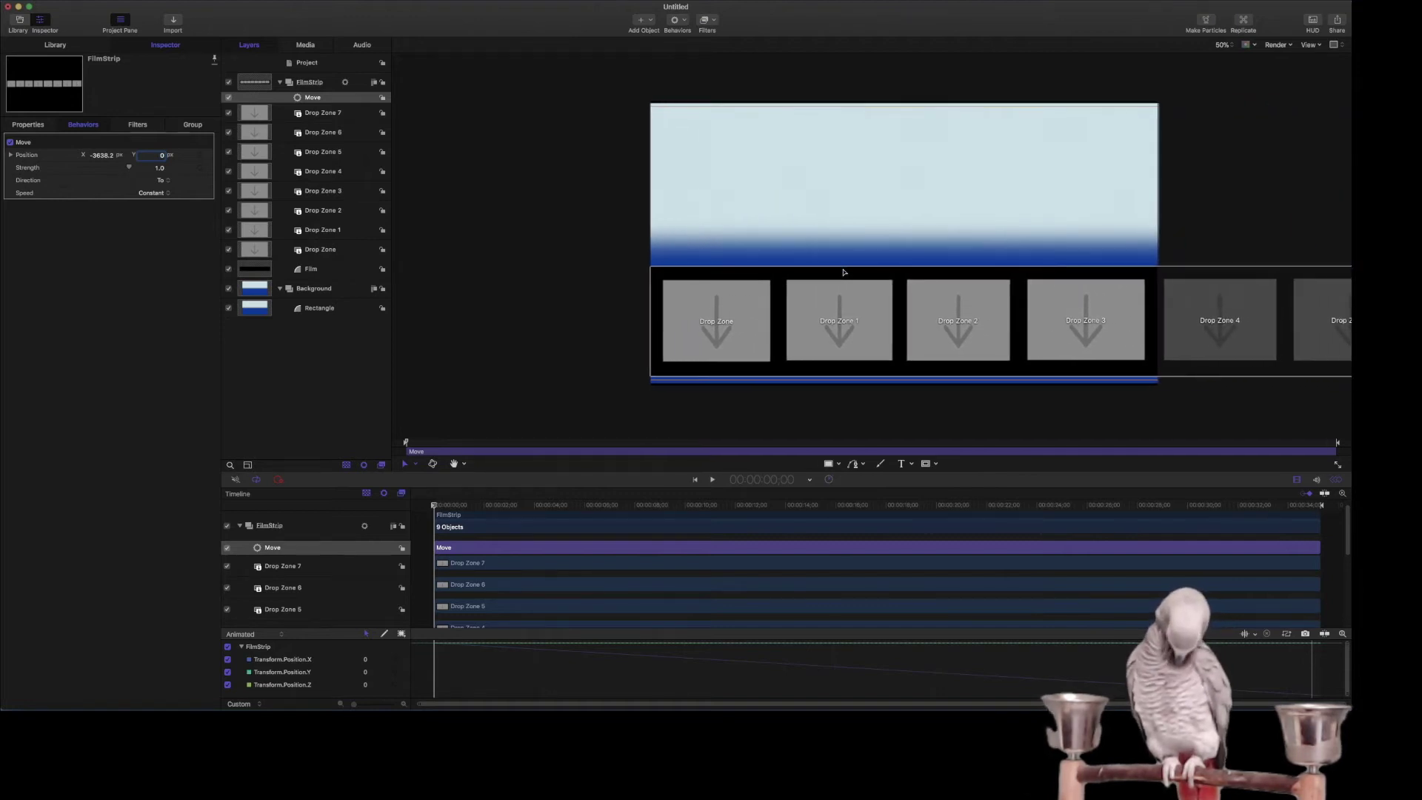
Play the animation and stop it about 22 seconds in, with the filmstrip sliding left.
click(713, 481)
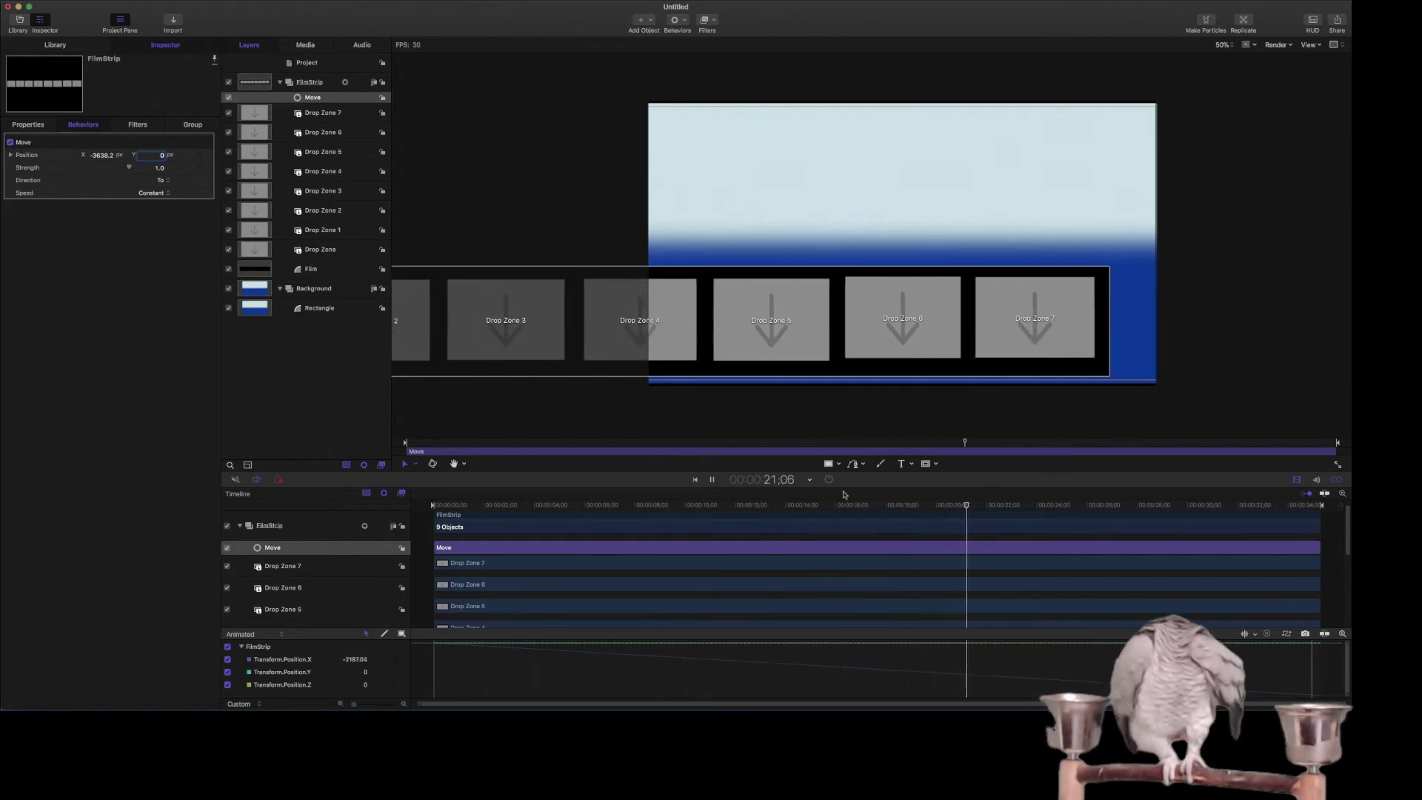
key(space)
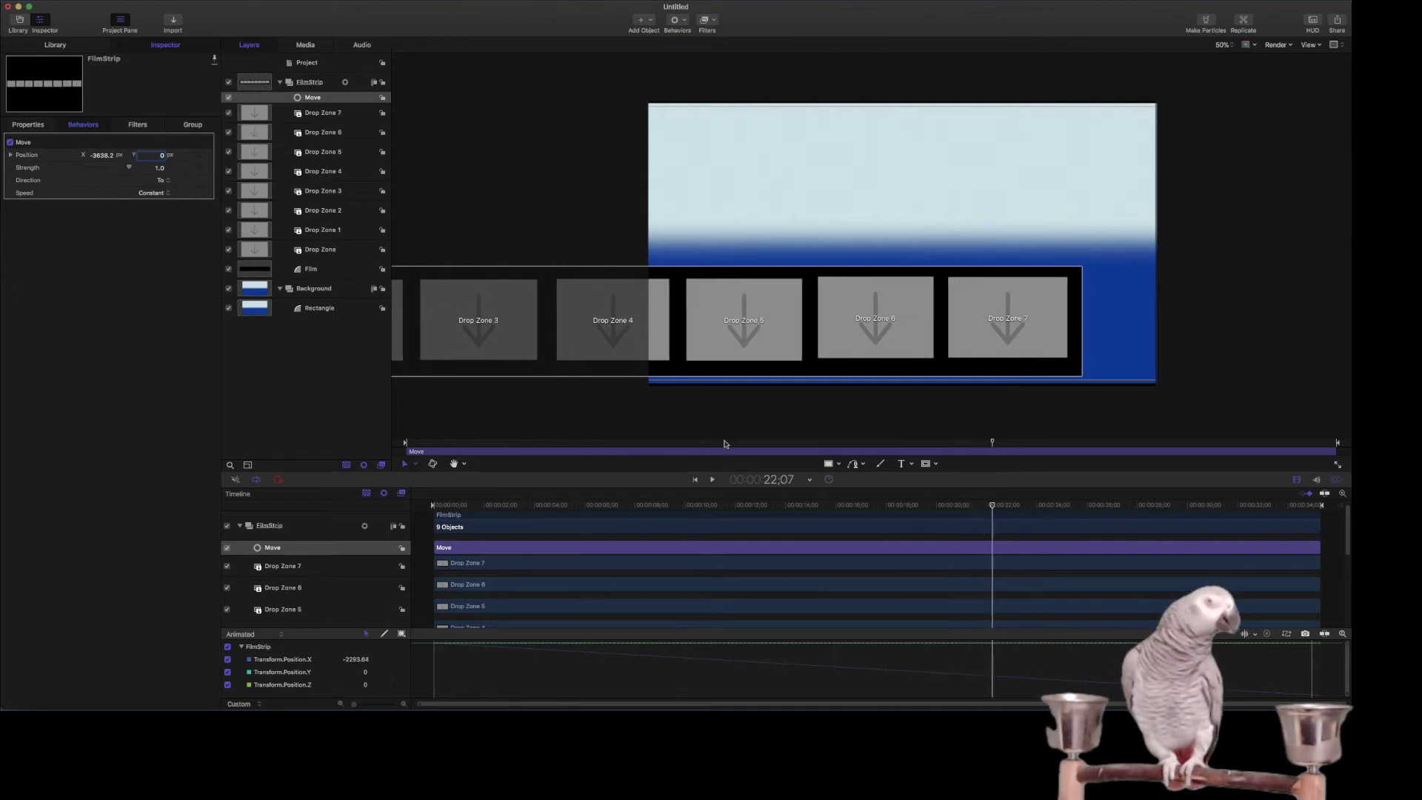
Zoom the canvas to 12% and drag the Move behavior's end point right to X -2016.7, Y -14.9.
click(1231, 46)
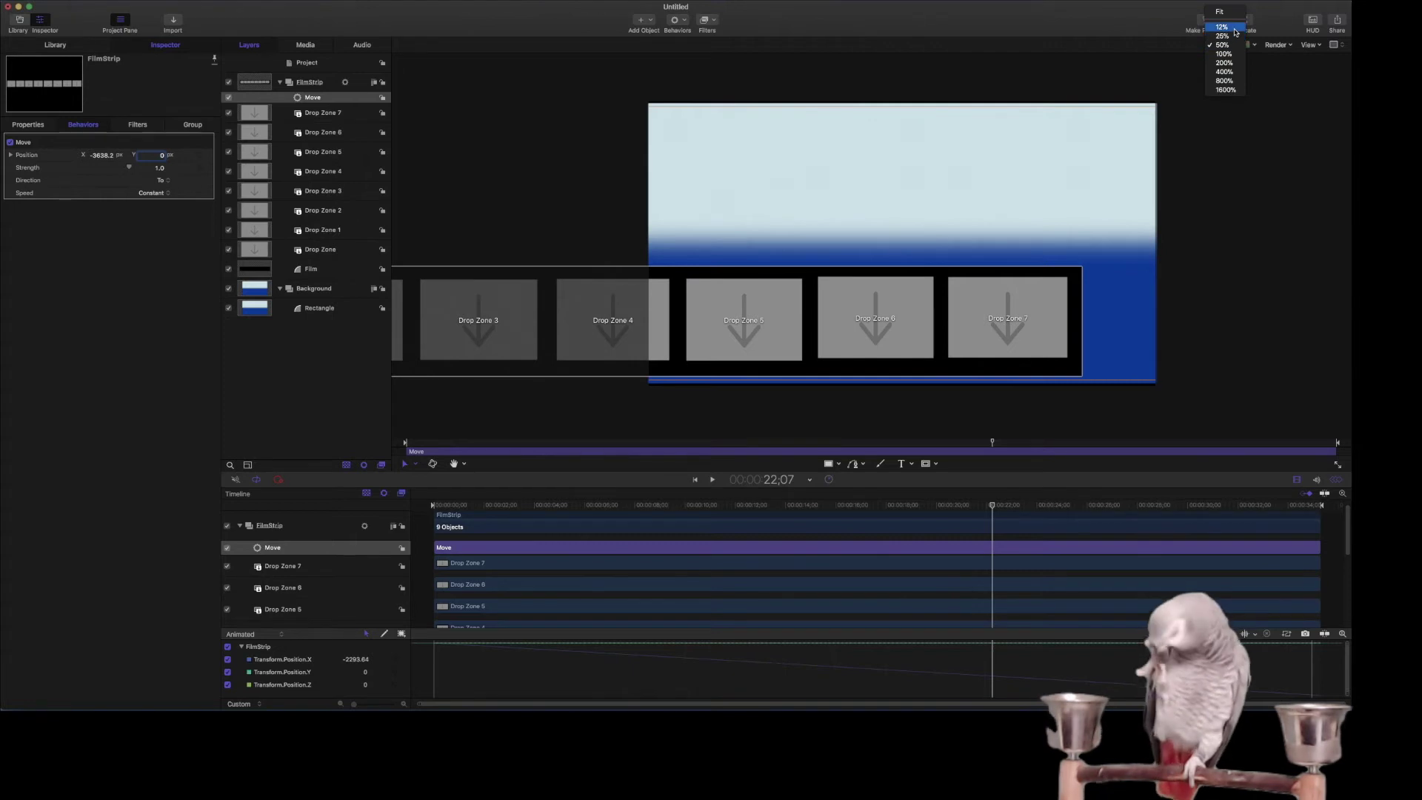
click(1225, 82)
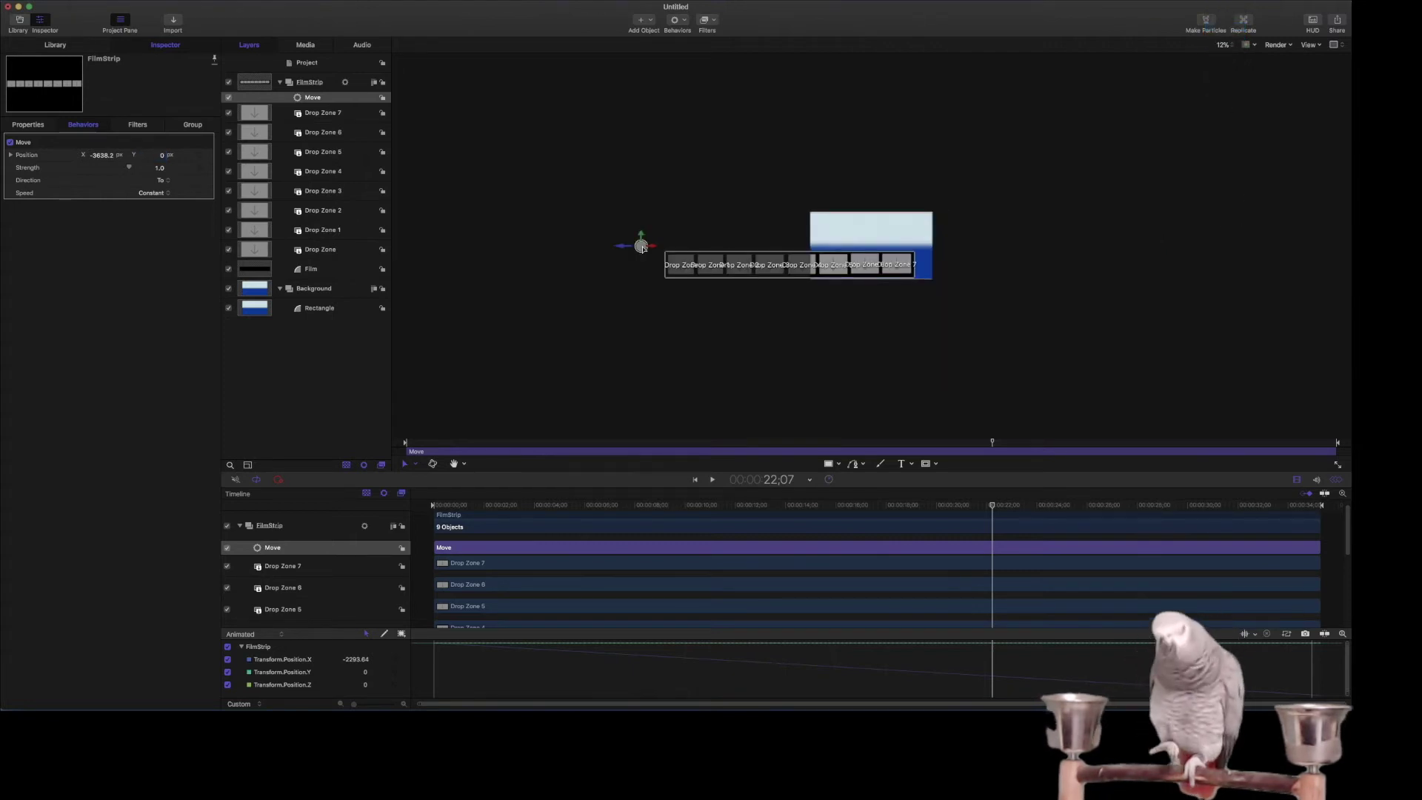
drag(641, 246, 675, 247)
drag(994, 506, 1333, 505)
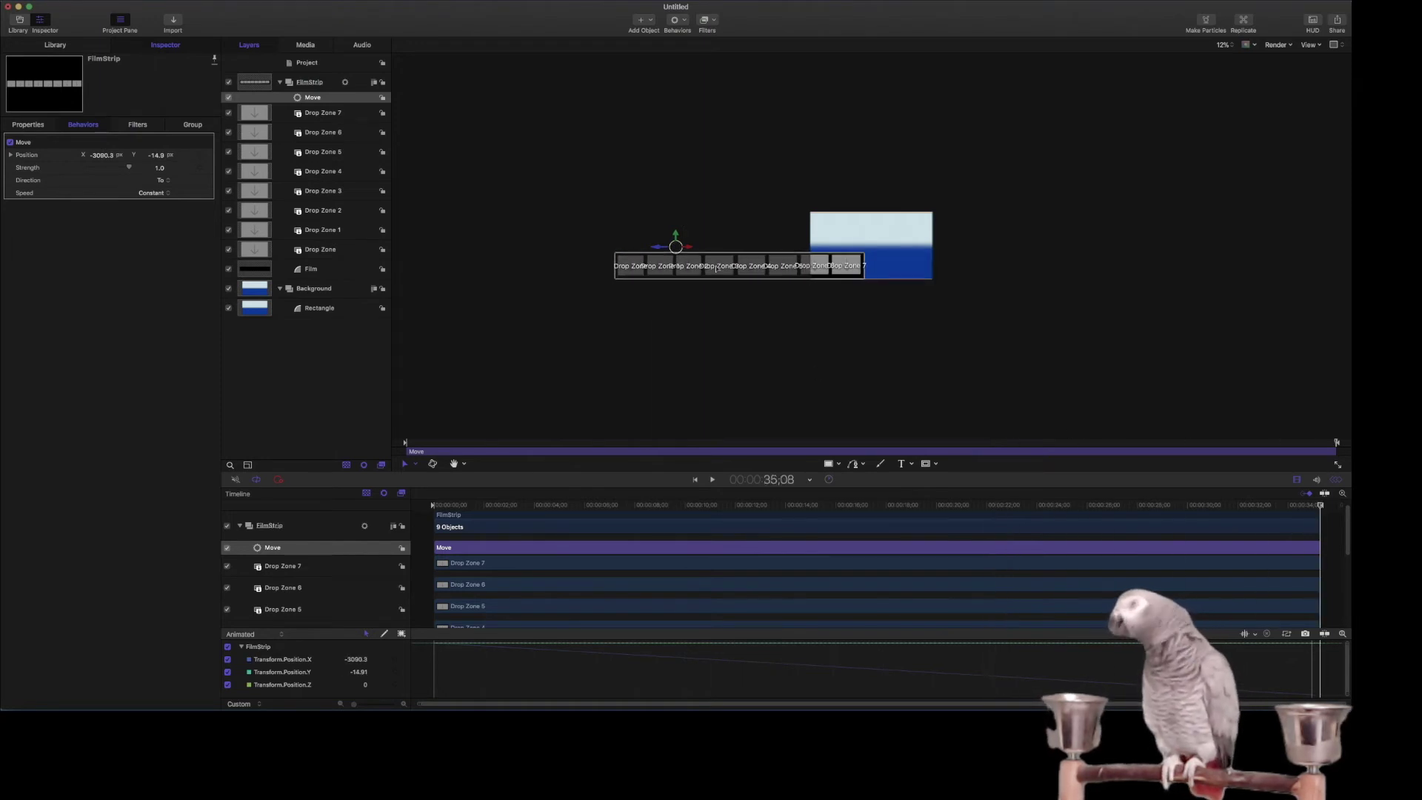
drag(688, 247, 756, 247)
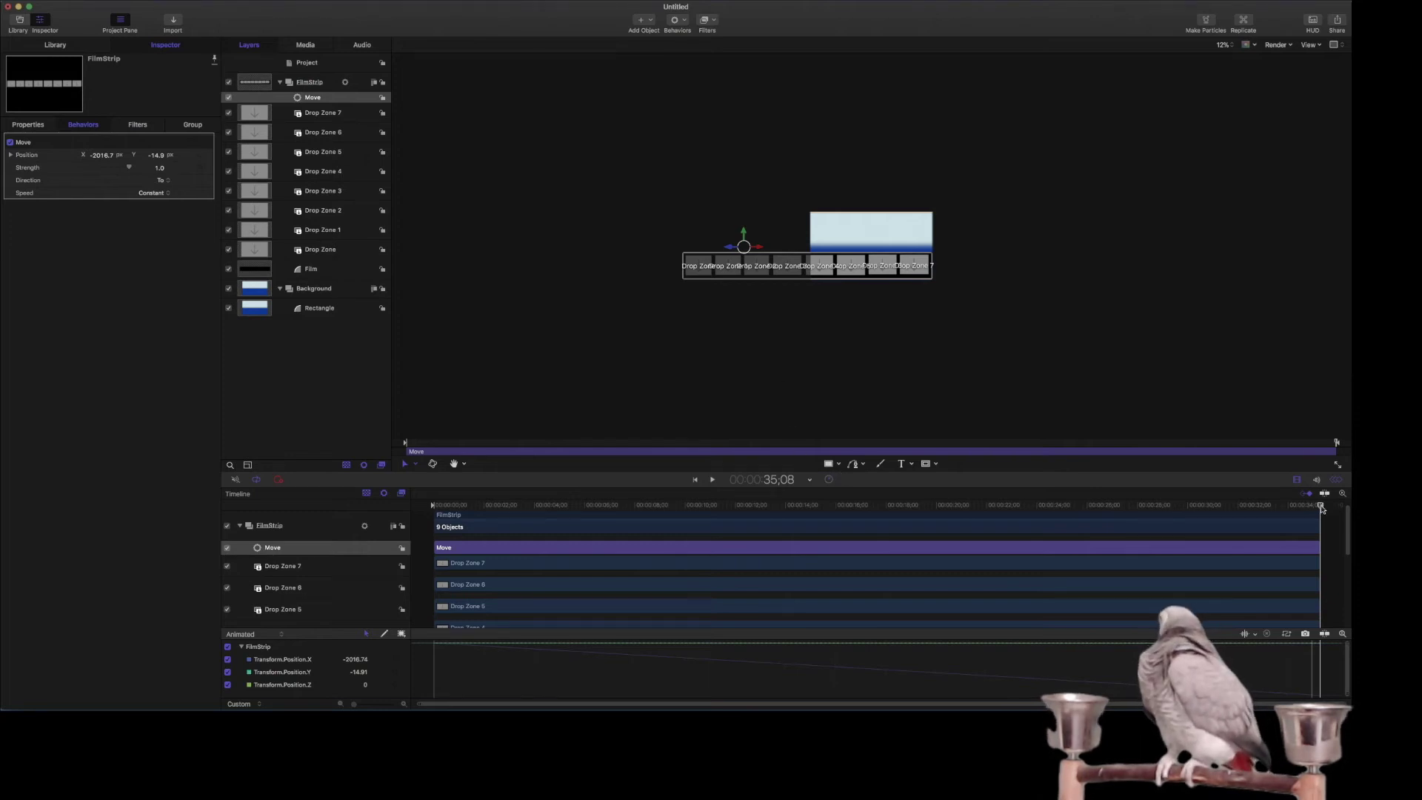
Rewind and replay the animation to check the gentler leftward slide.
drag(1322, 506, 411, 522)
click(713, 480)
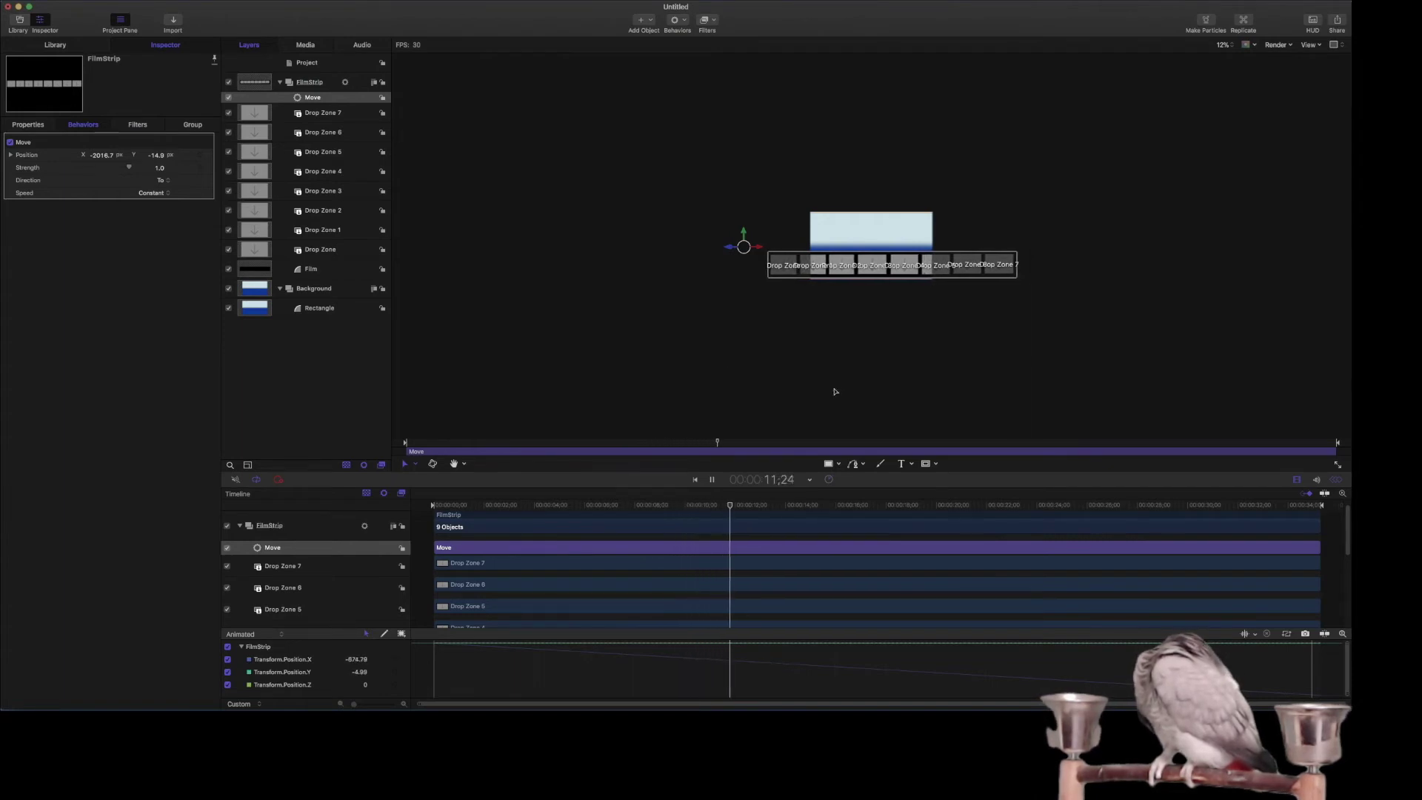
key(space)
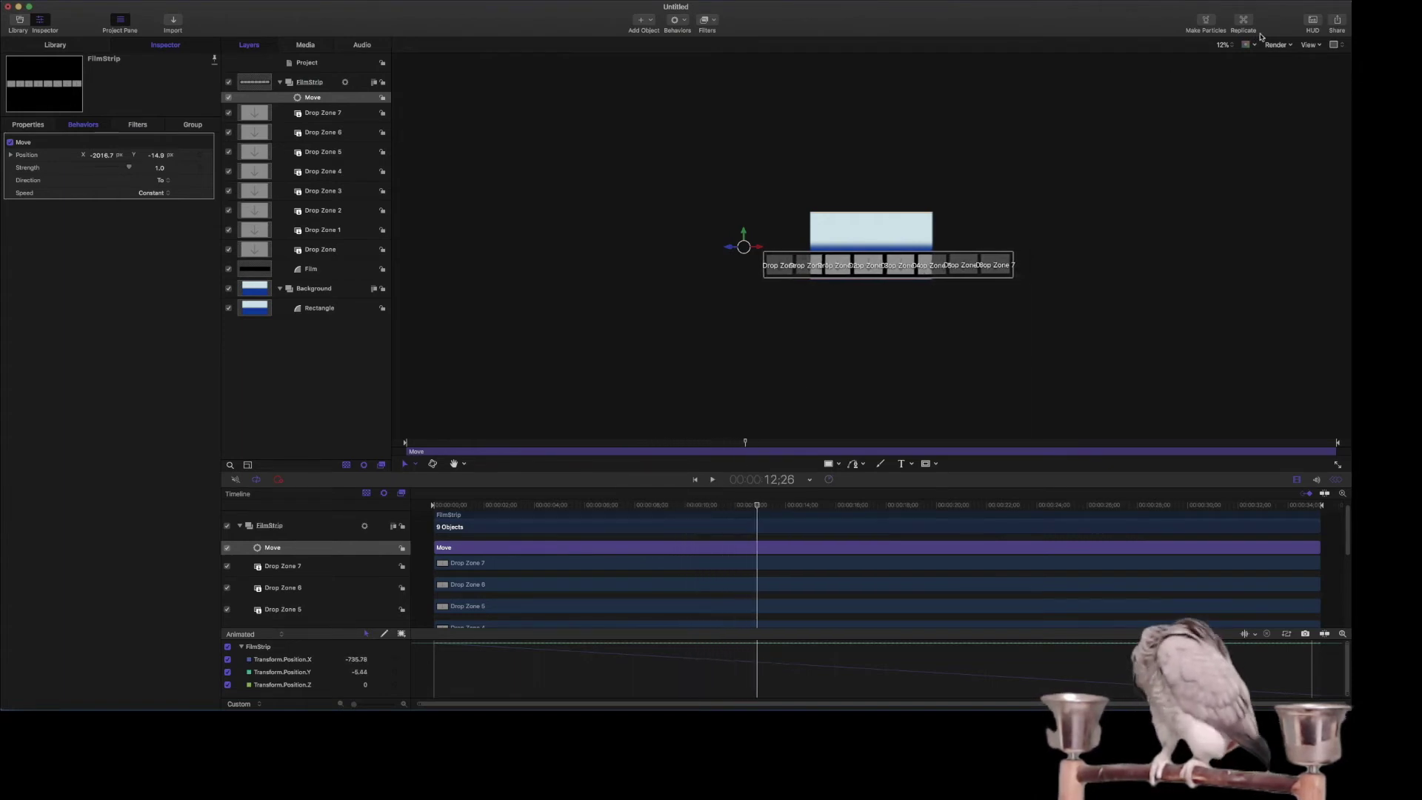
Set the canvas zoom to 100%, then to Fit so the whole frame shows.
click(1233, 50)
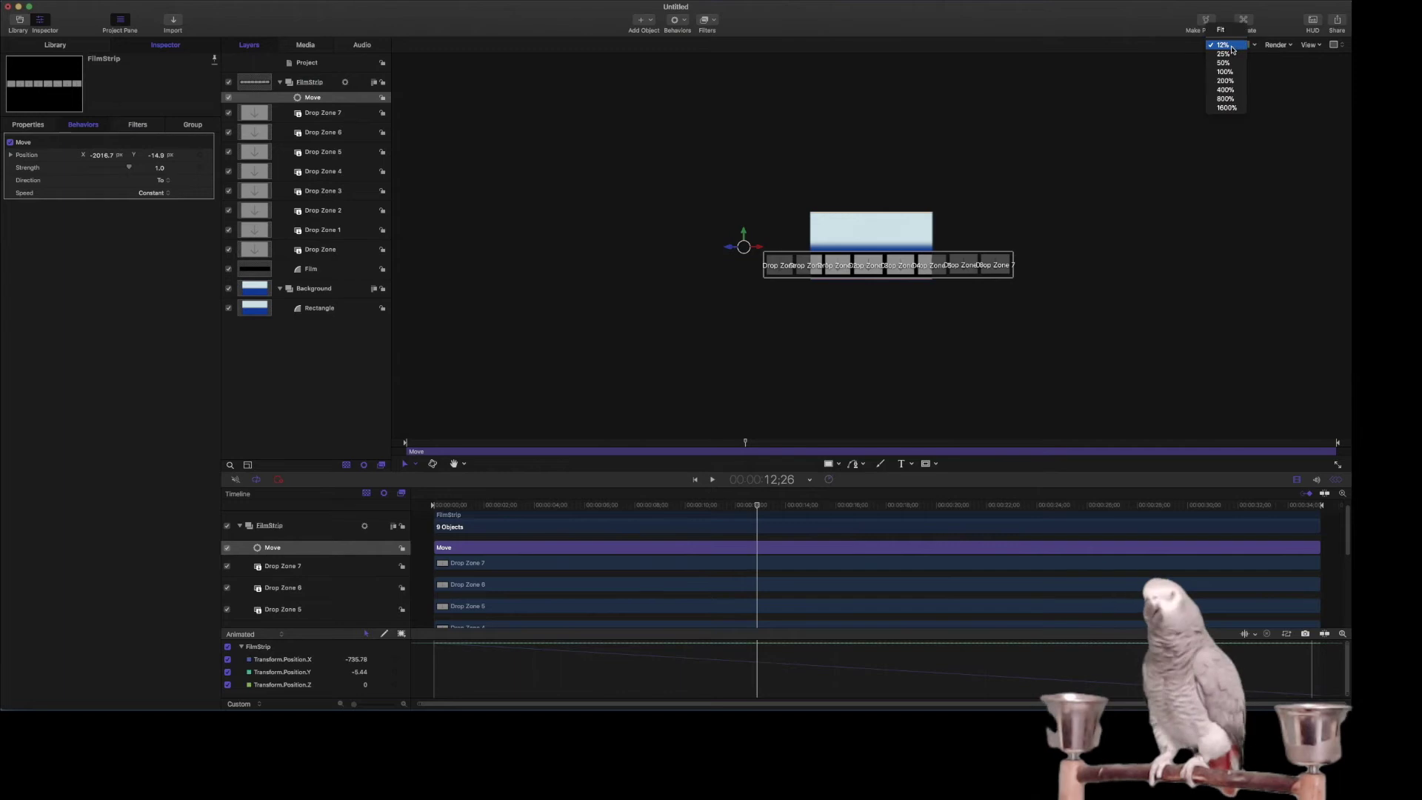
click(1230, 85)
click(1234, 46)
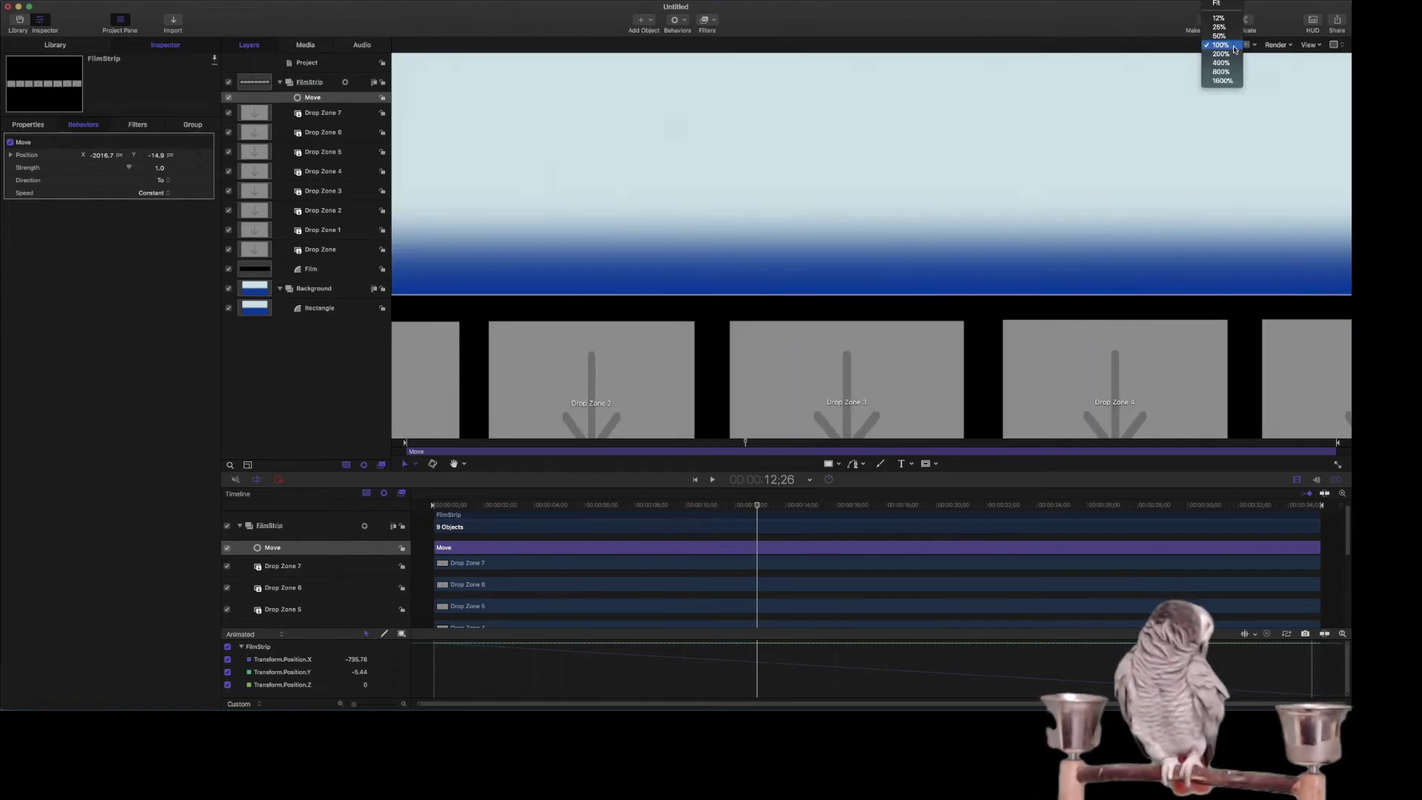
click(1236, 5)
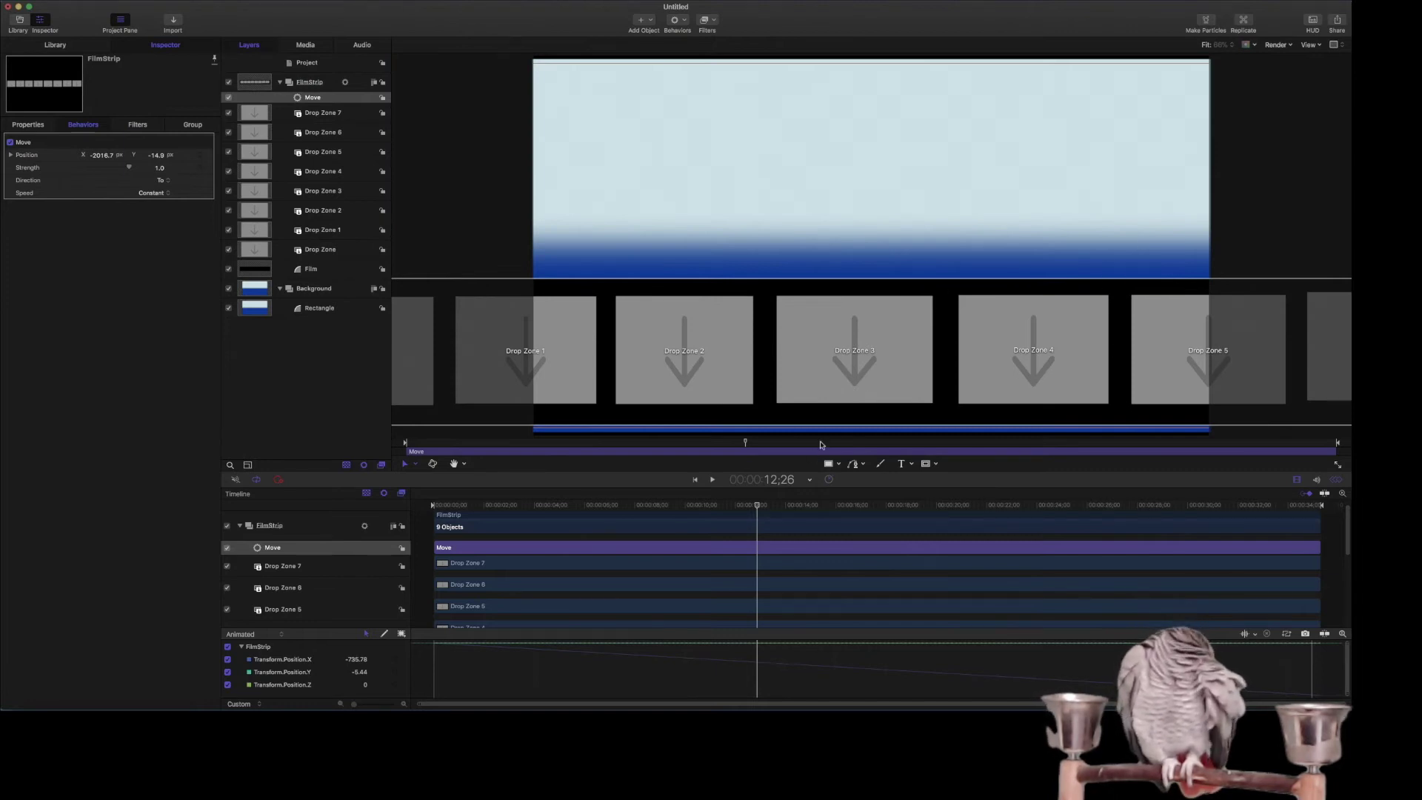
Scrub the playhead toward the end and back near the start, then select the FilmStrip group.
drag(762, 510, 1291, 510)
drag(1147, 530, 432, 507)
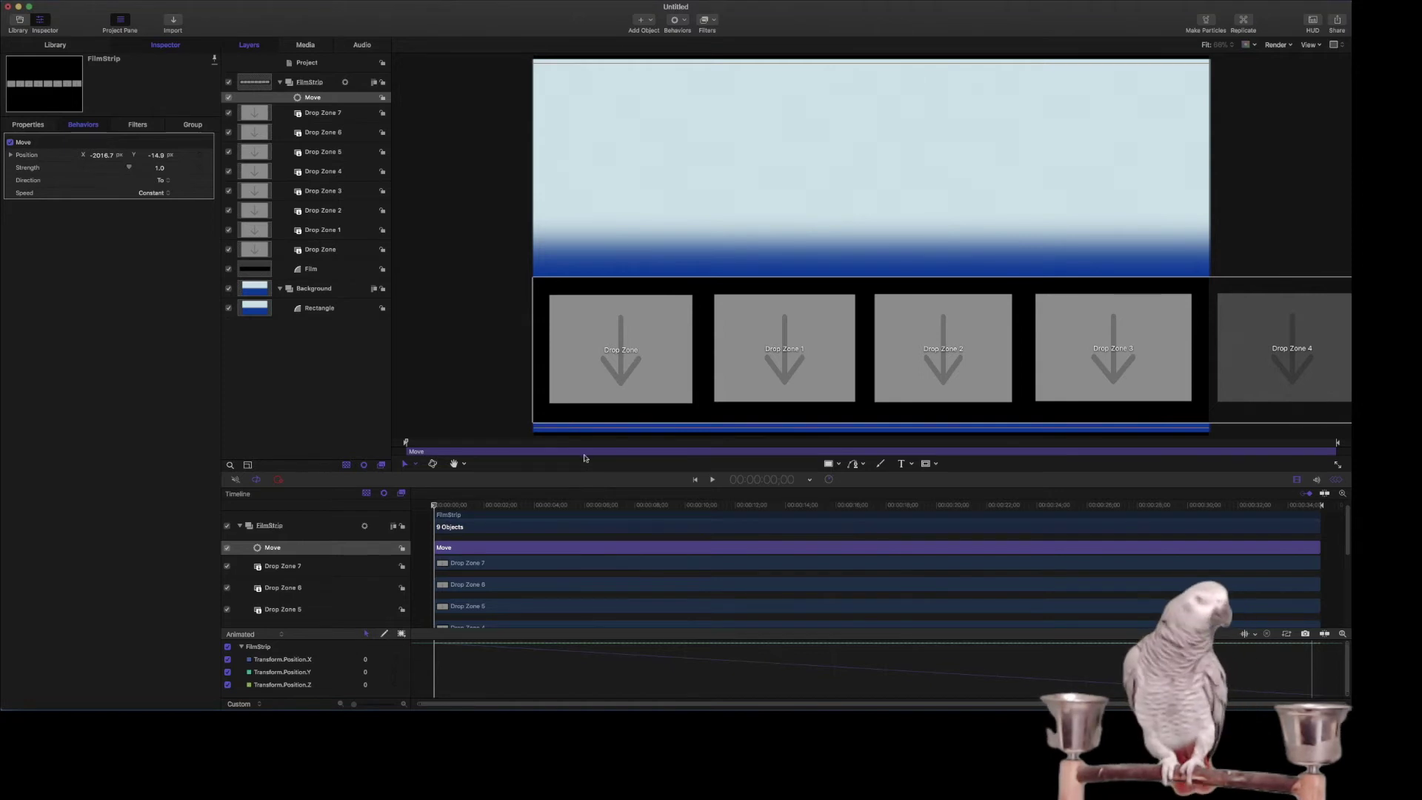
click(326, 84)
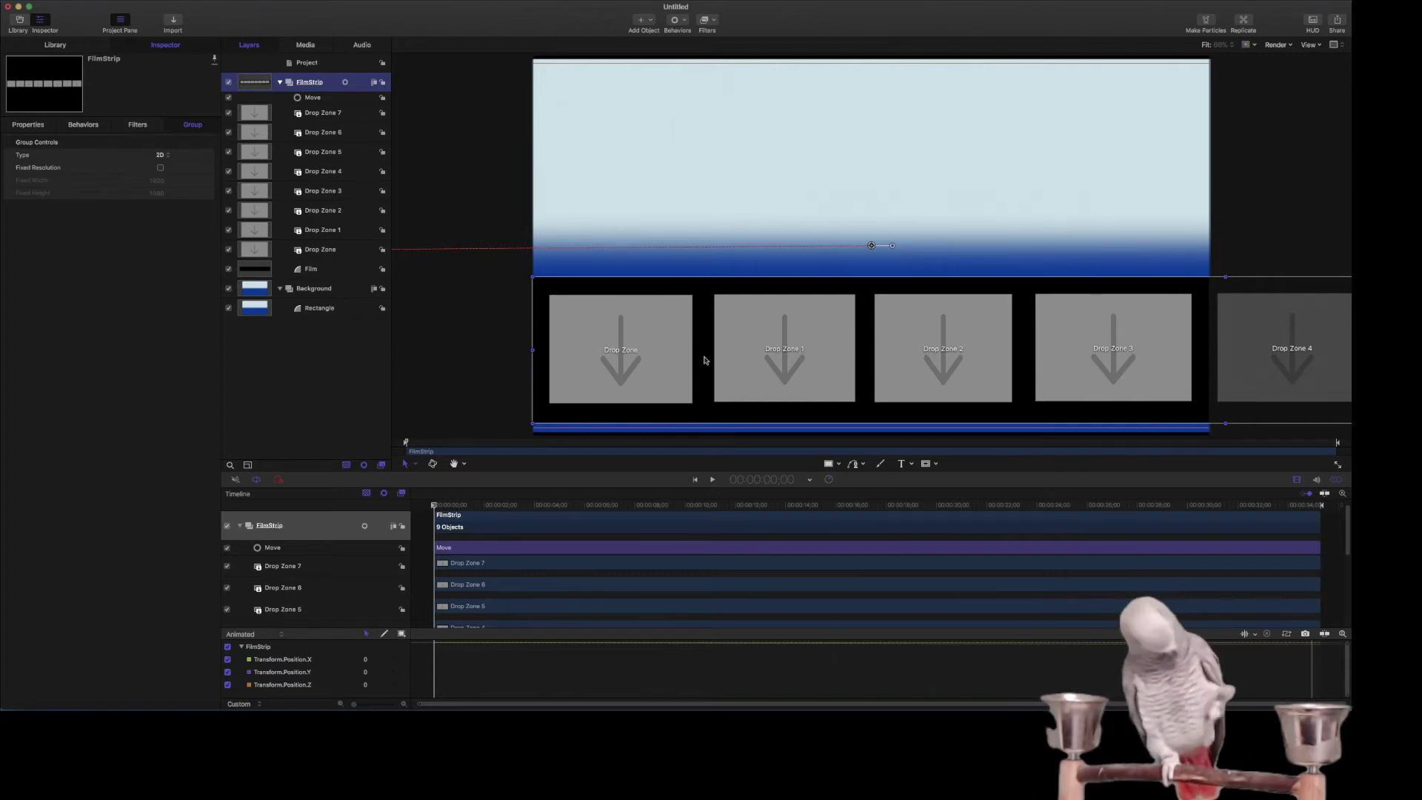
Choose Rectangle Mask from the canvas toolbar's mask shape list.
click(936, 466)
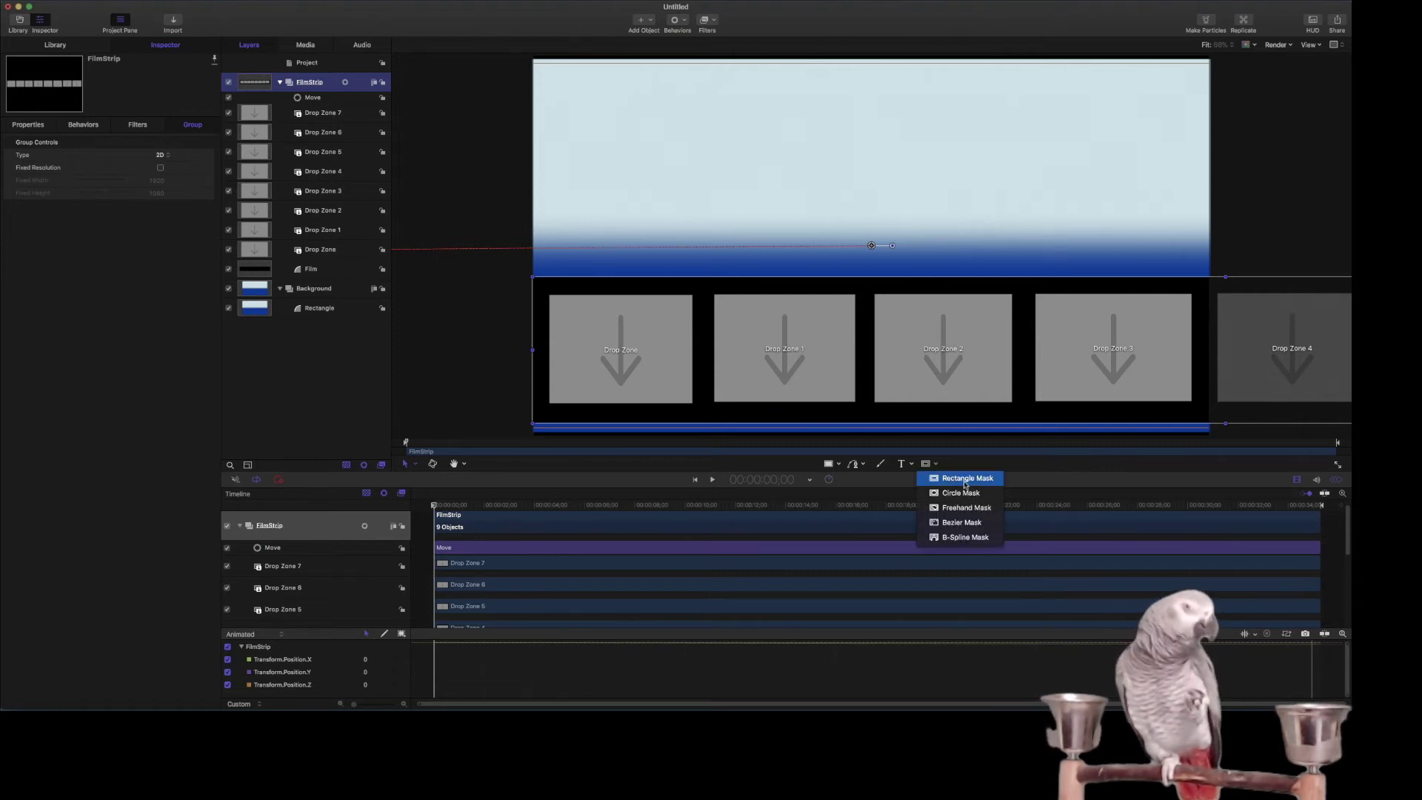
click(966, 479)
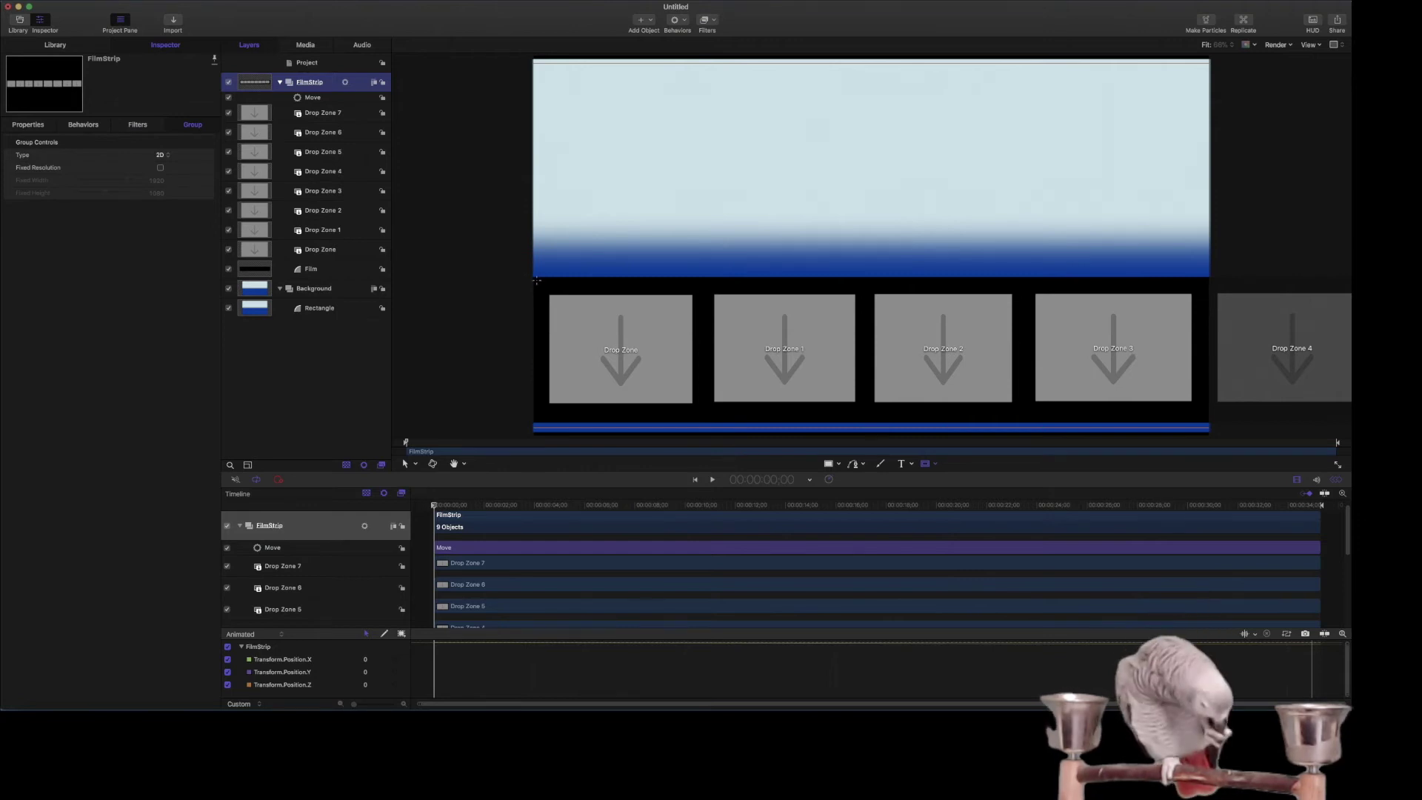
Delete the stray mask, select the Film layer and pick the Rectangle Mask tool again.
drag(877, 385, 889, 393)
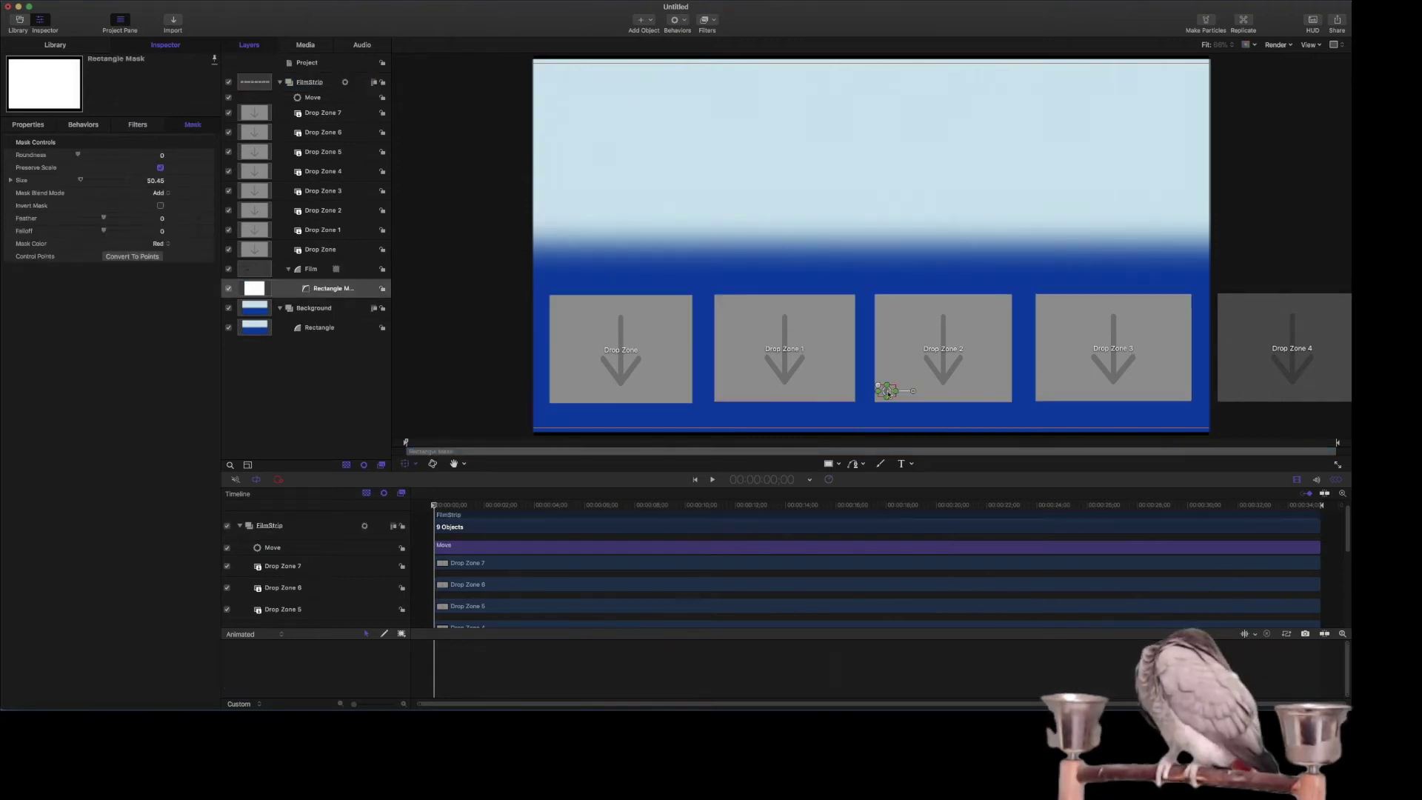
key(Delete)
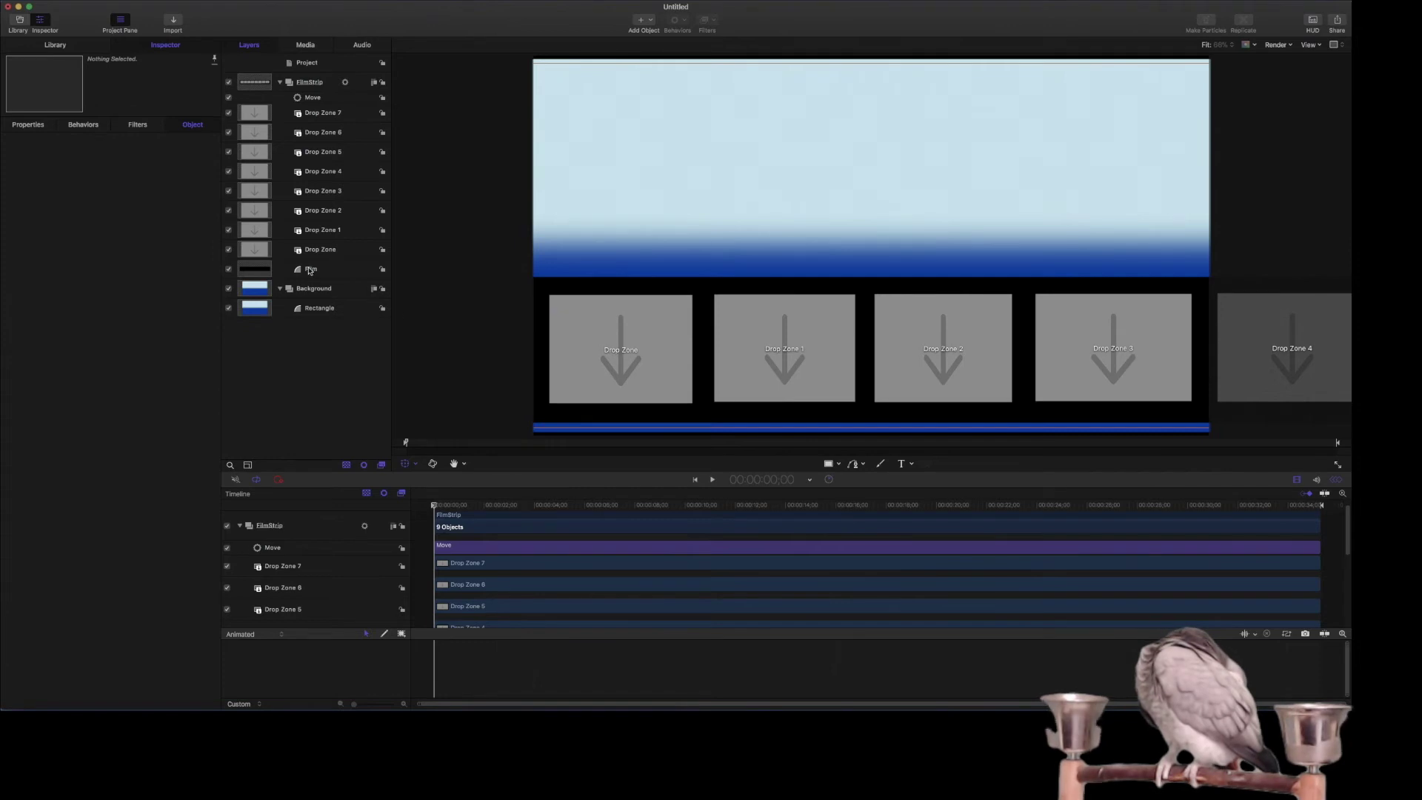
click(310, 271)
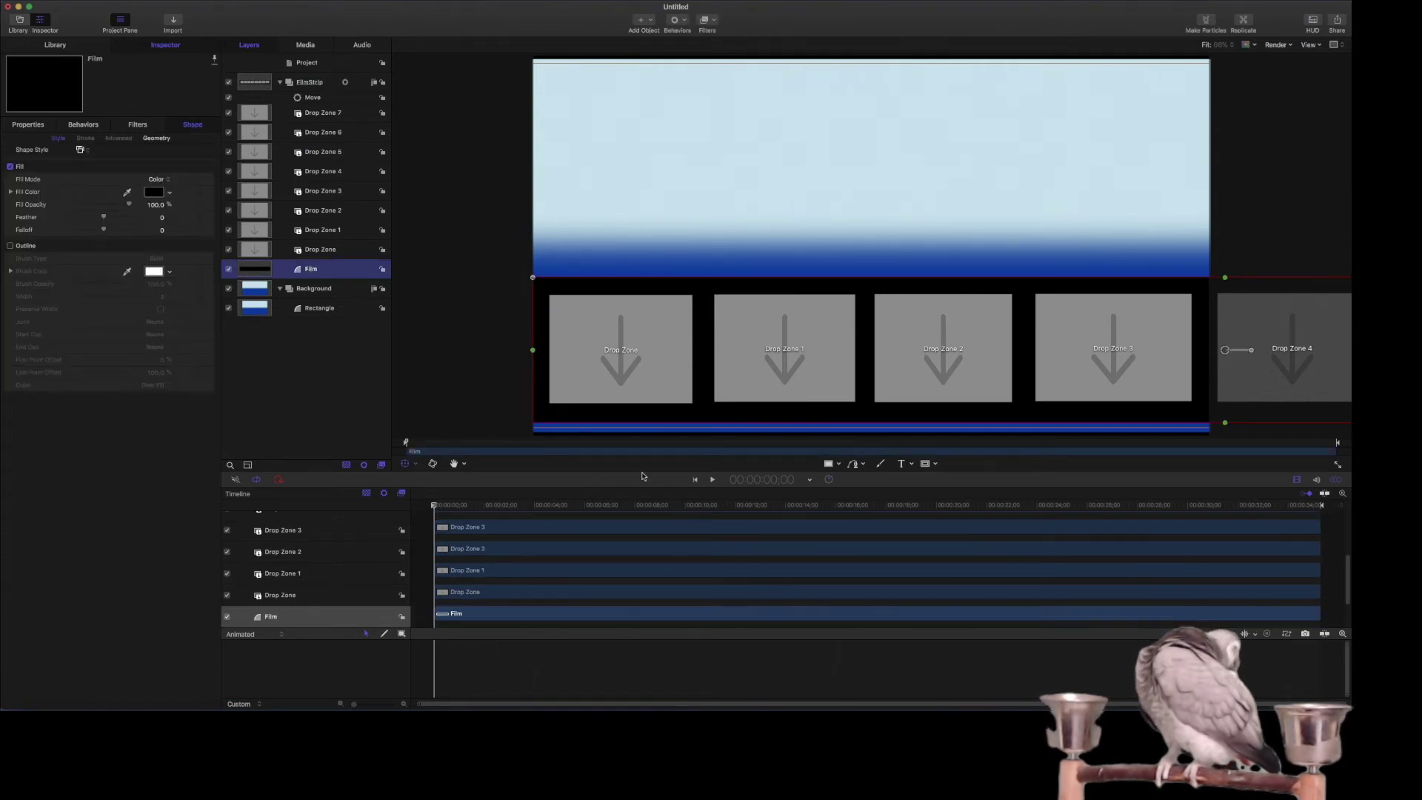
click(936, 467)
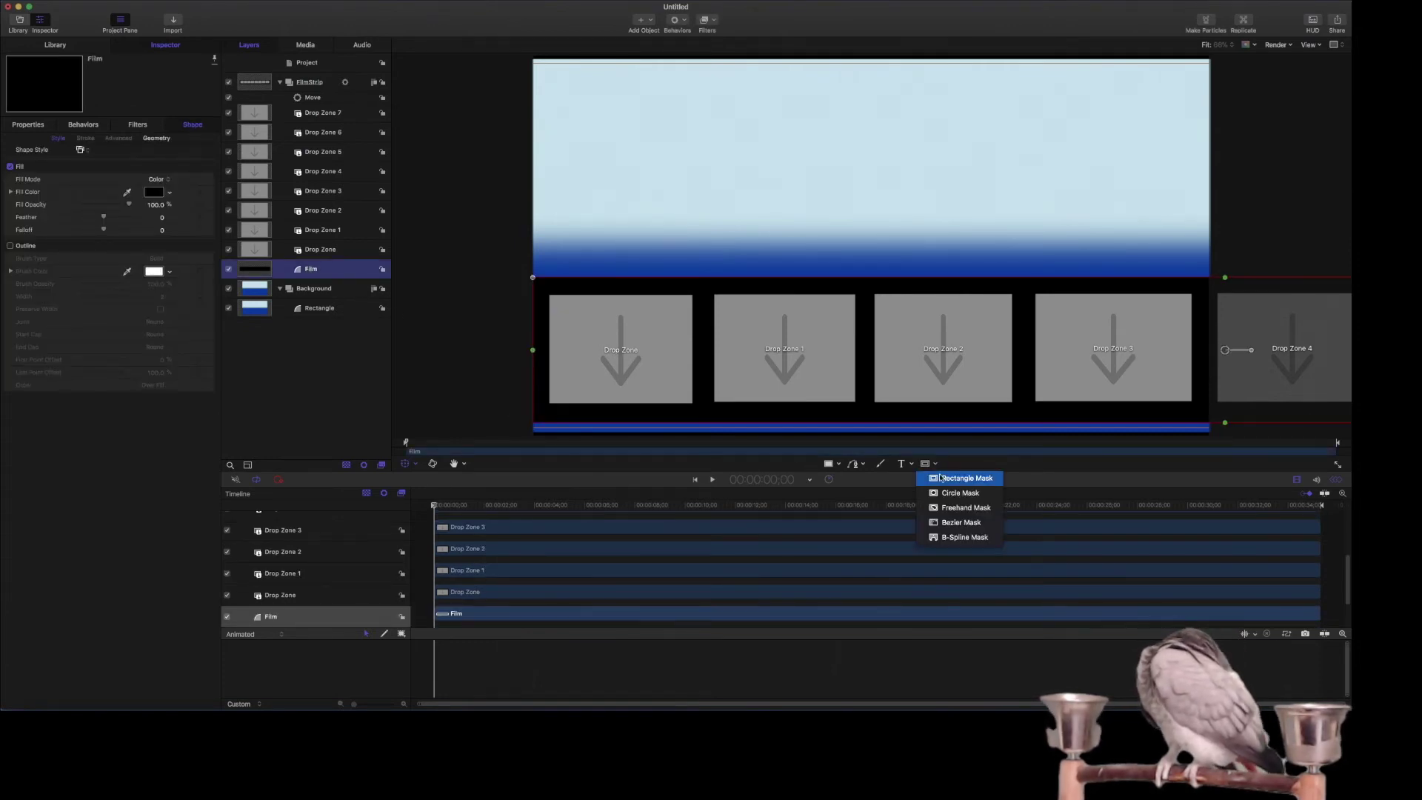
click(943, 479)
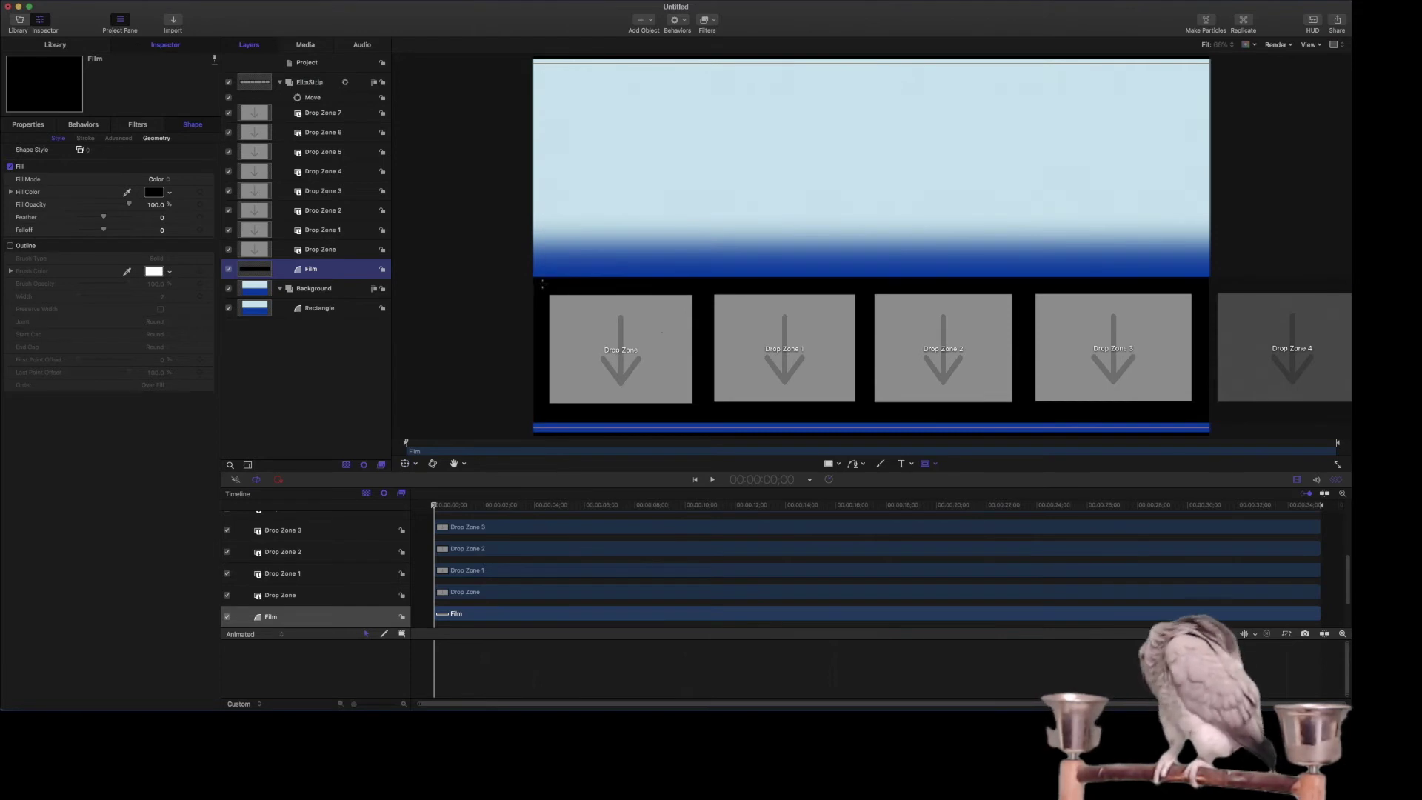
Draw a small square mask at the Film strip's top-left corner and set its blend mode to Subtract.
drag(538, 280, 555, 292)
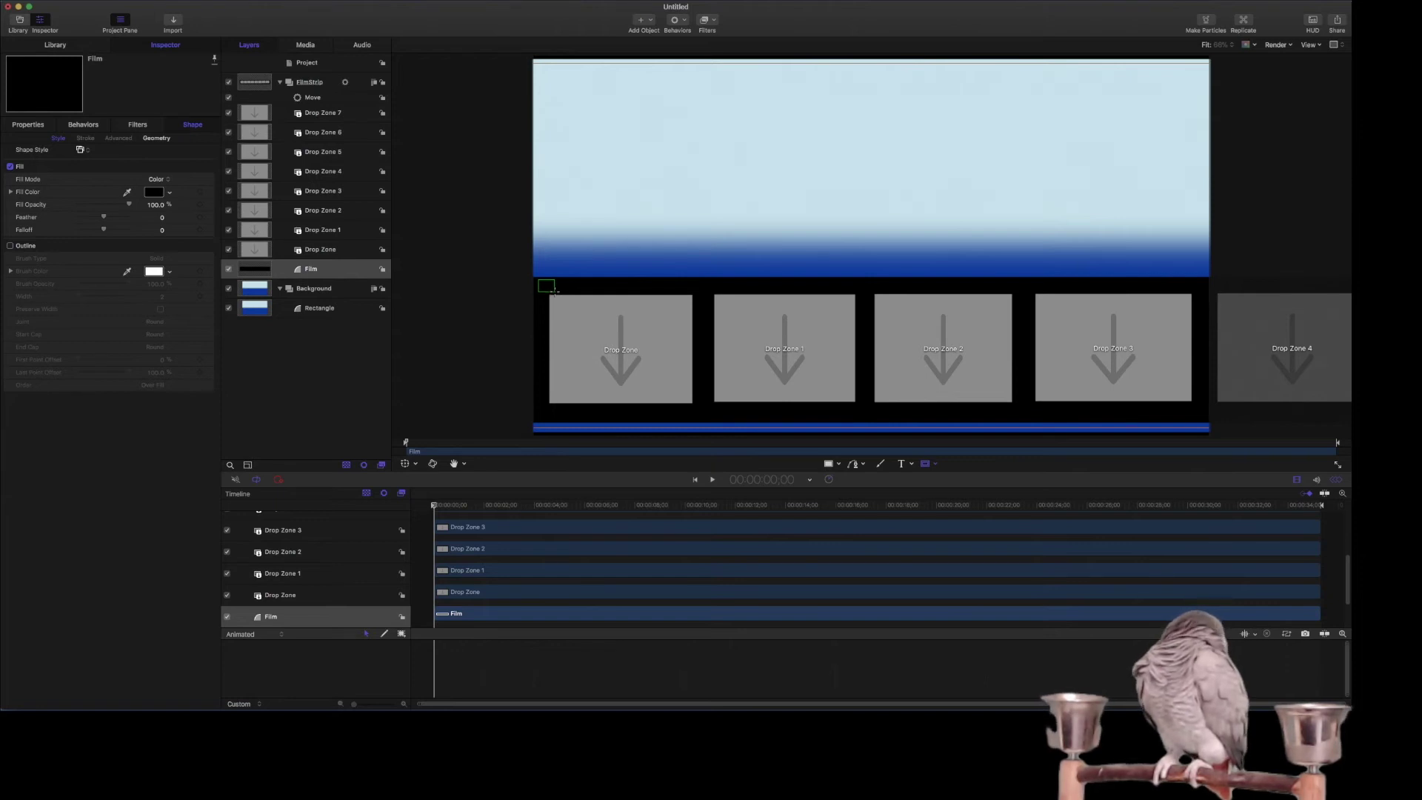
drag(555, 292, 555, 294)
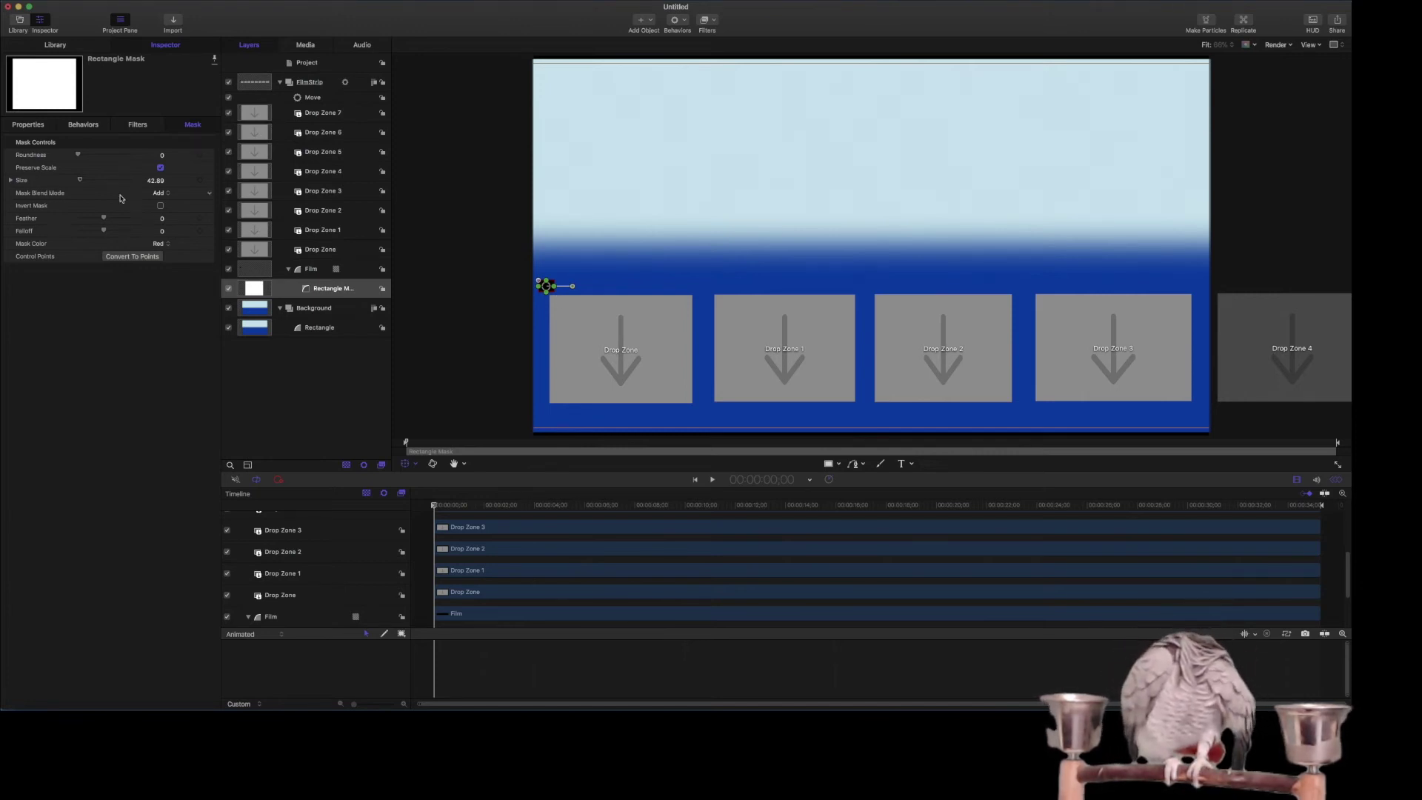
click(160, 194)
click(166, 203)
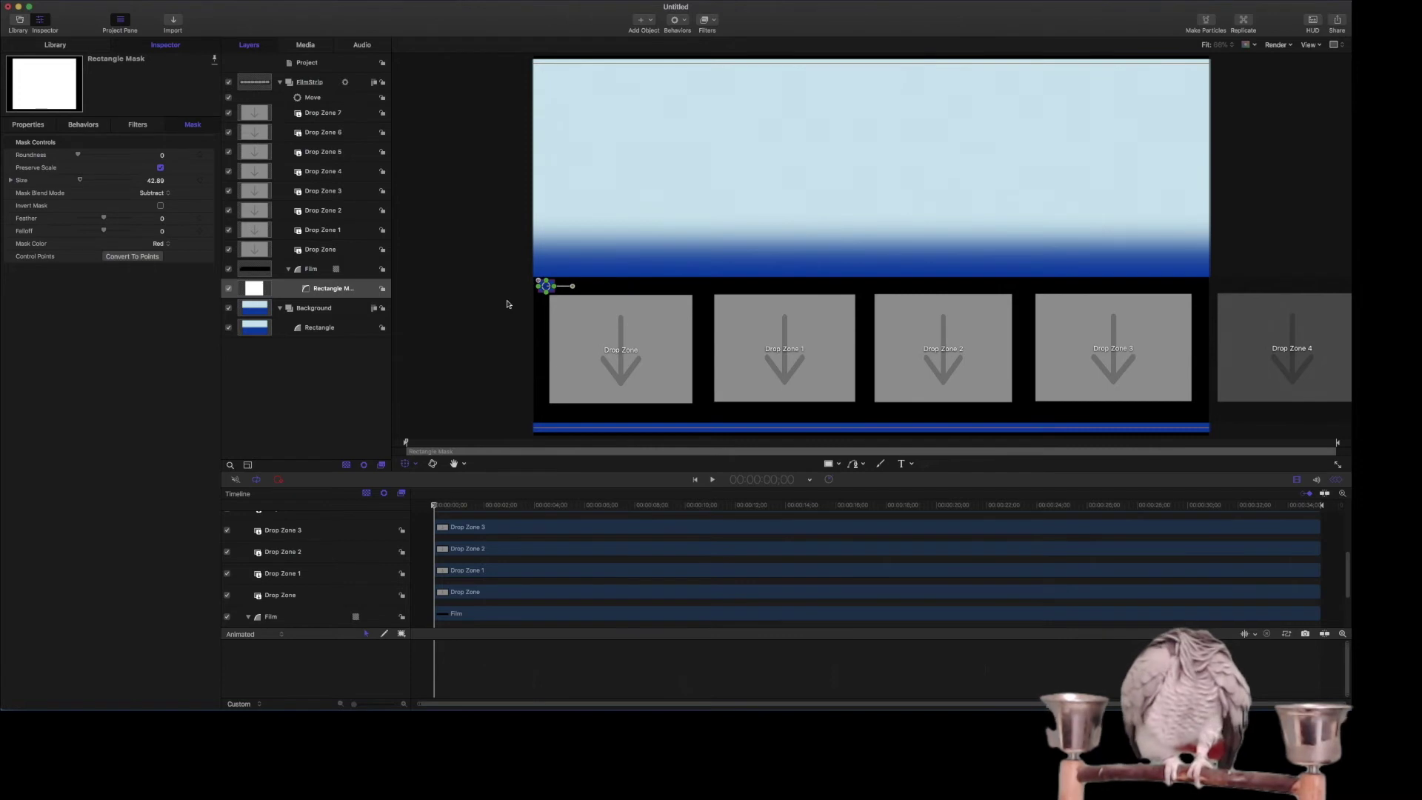
Duplicate the corner mask twice, sliding each copy right along the strip's top edge.
right_click(333, 292)
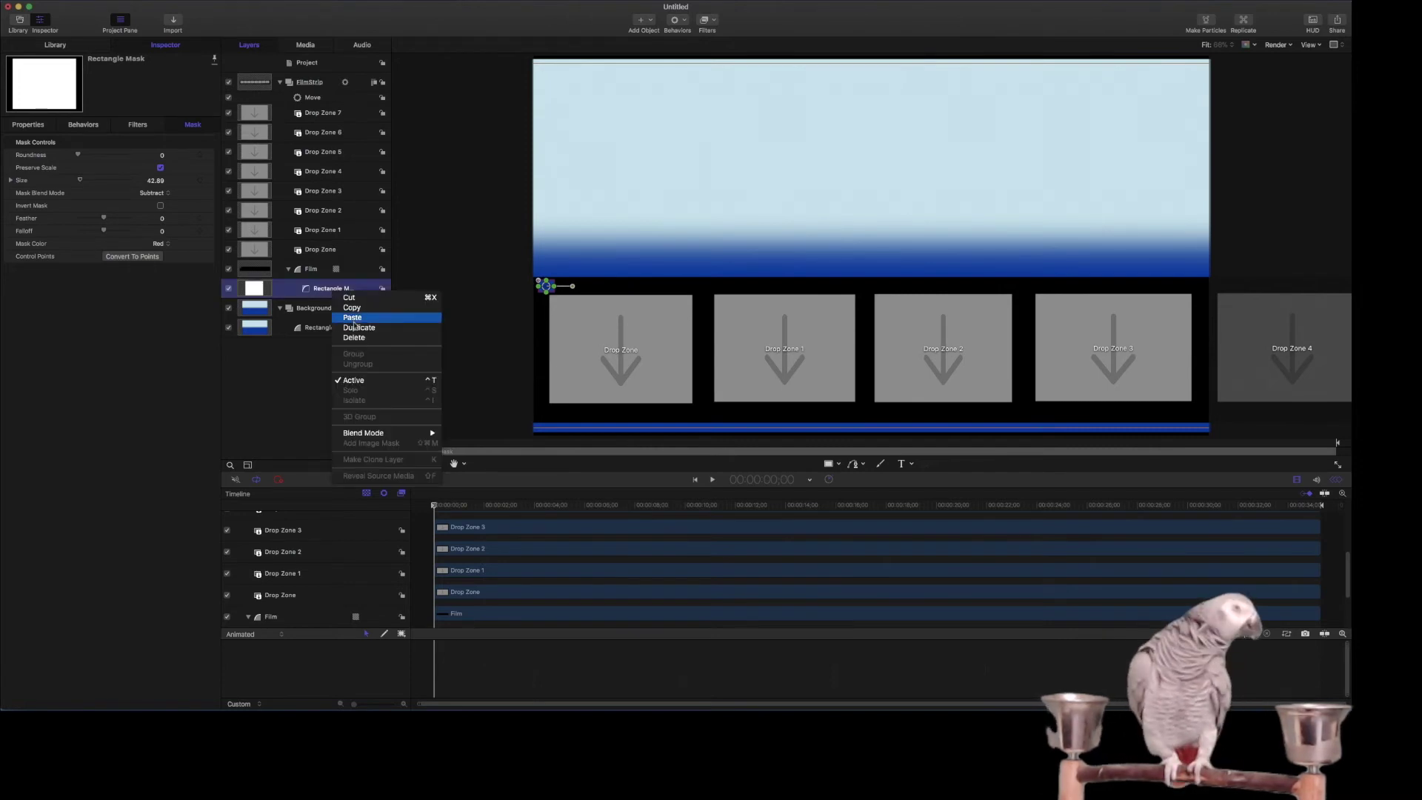
click(358, 327)
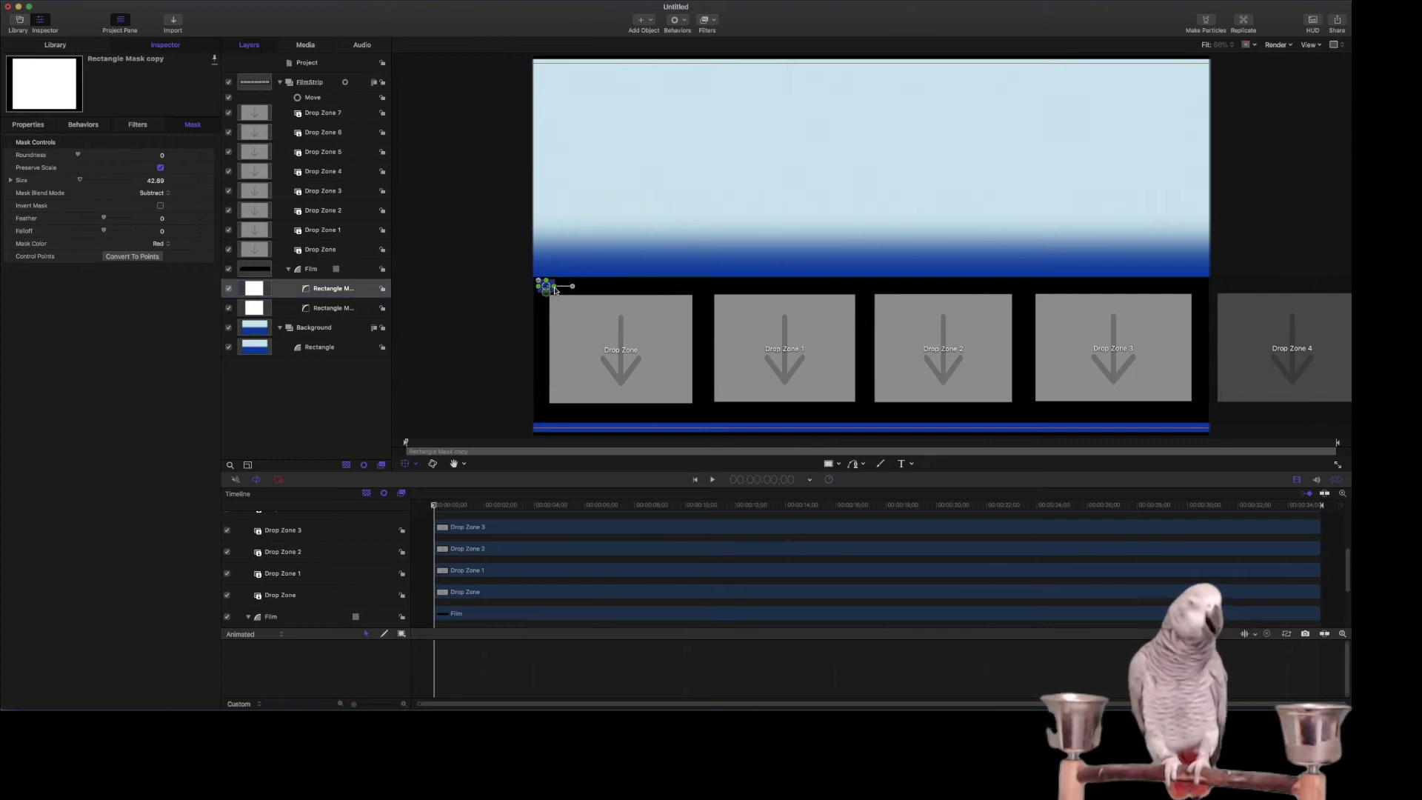
click(29, 125)
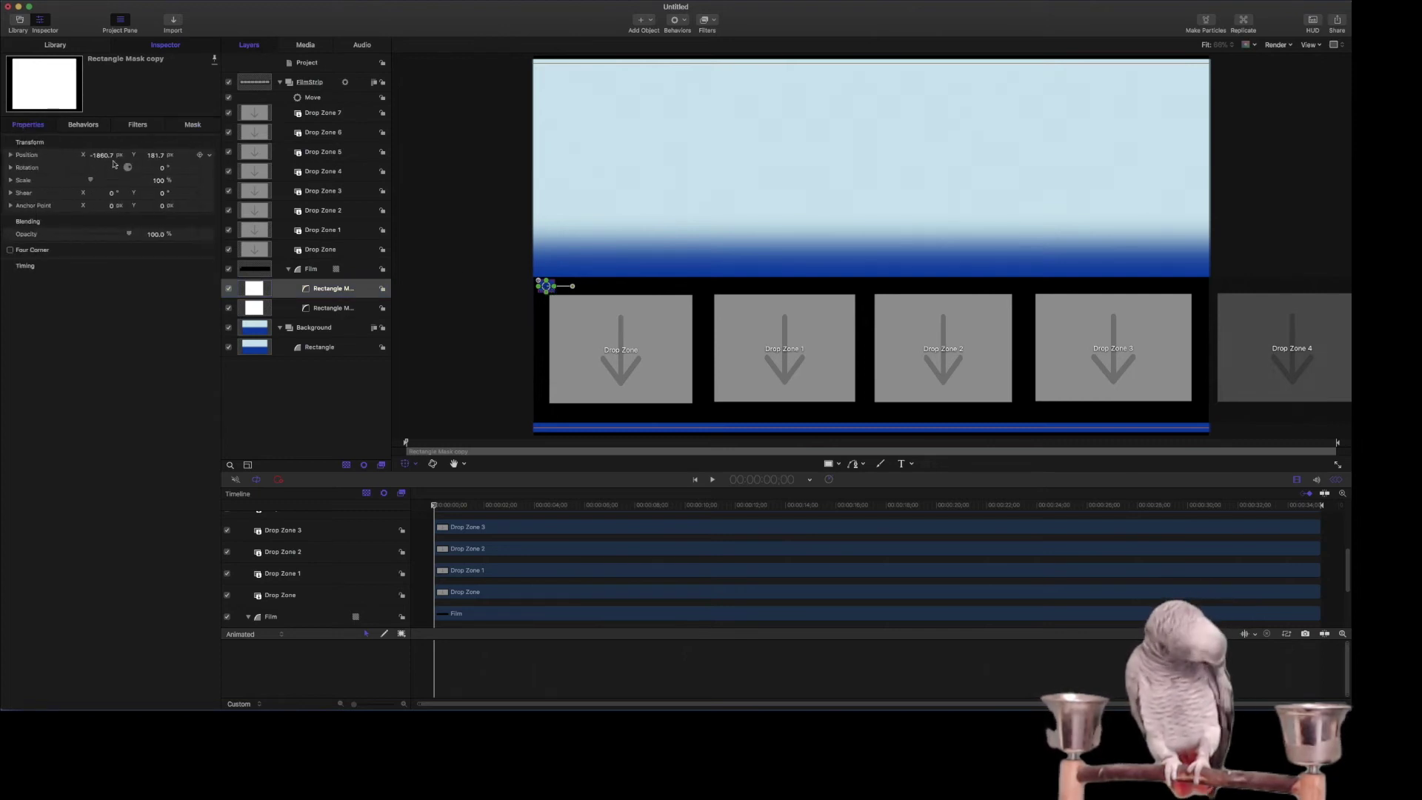
drag(101, 157, 153, 158)
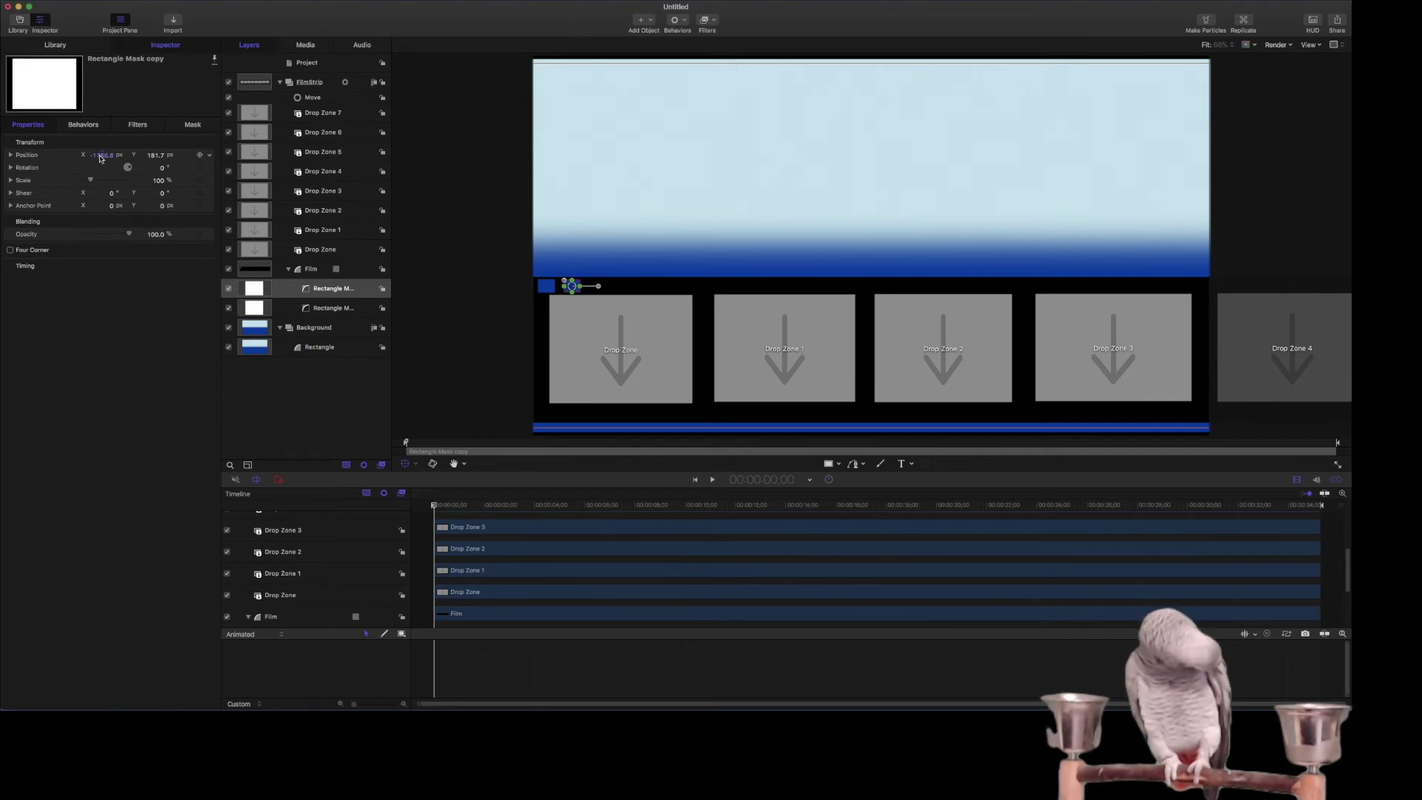
right_click(572, 288)
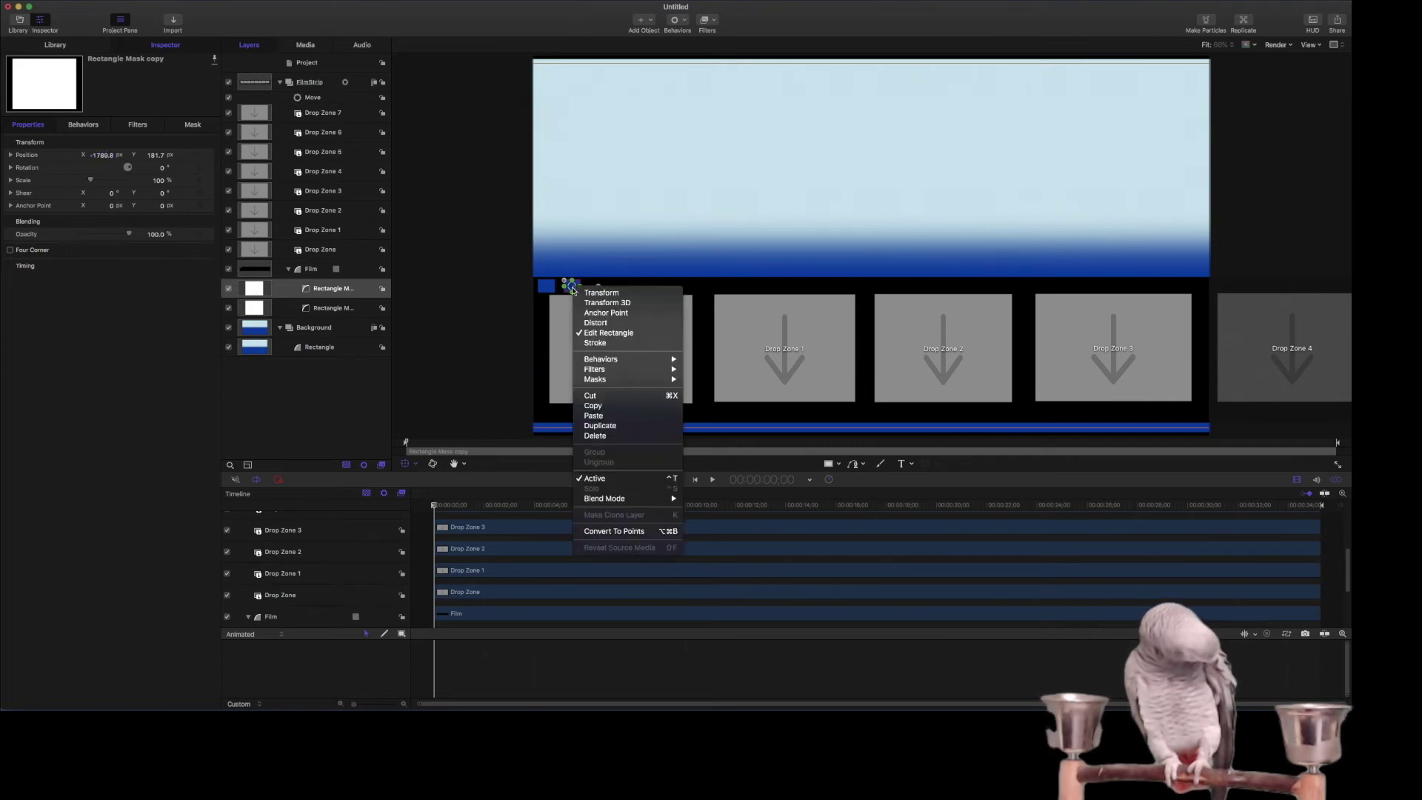
click(310, 259)
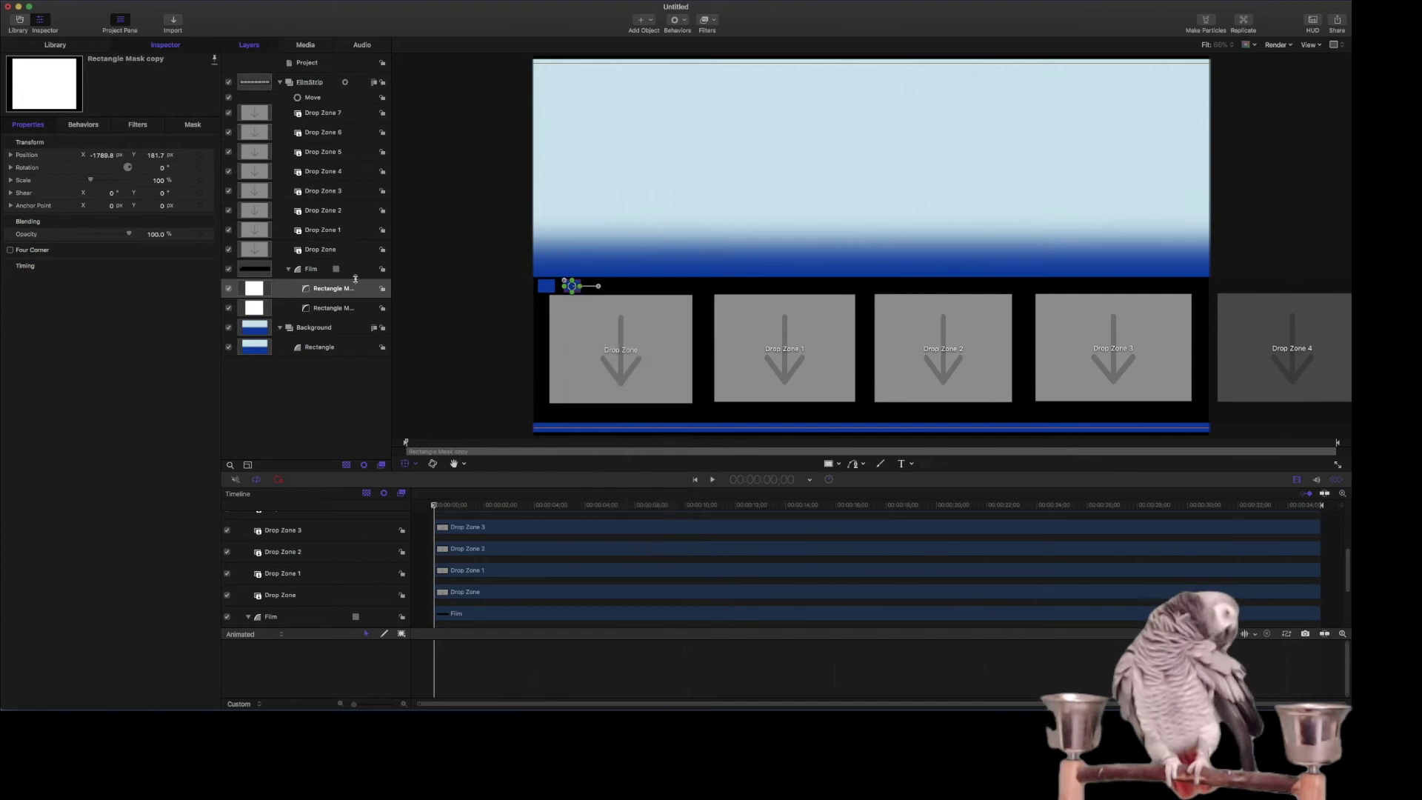
click(39, 128)
drag(104, 157, 130, 157)
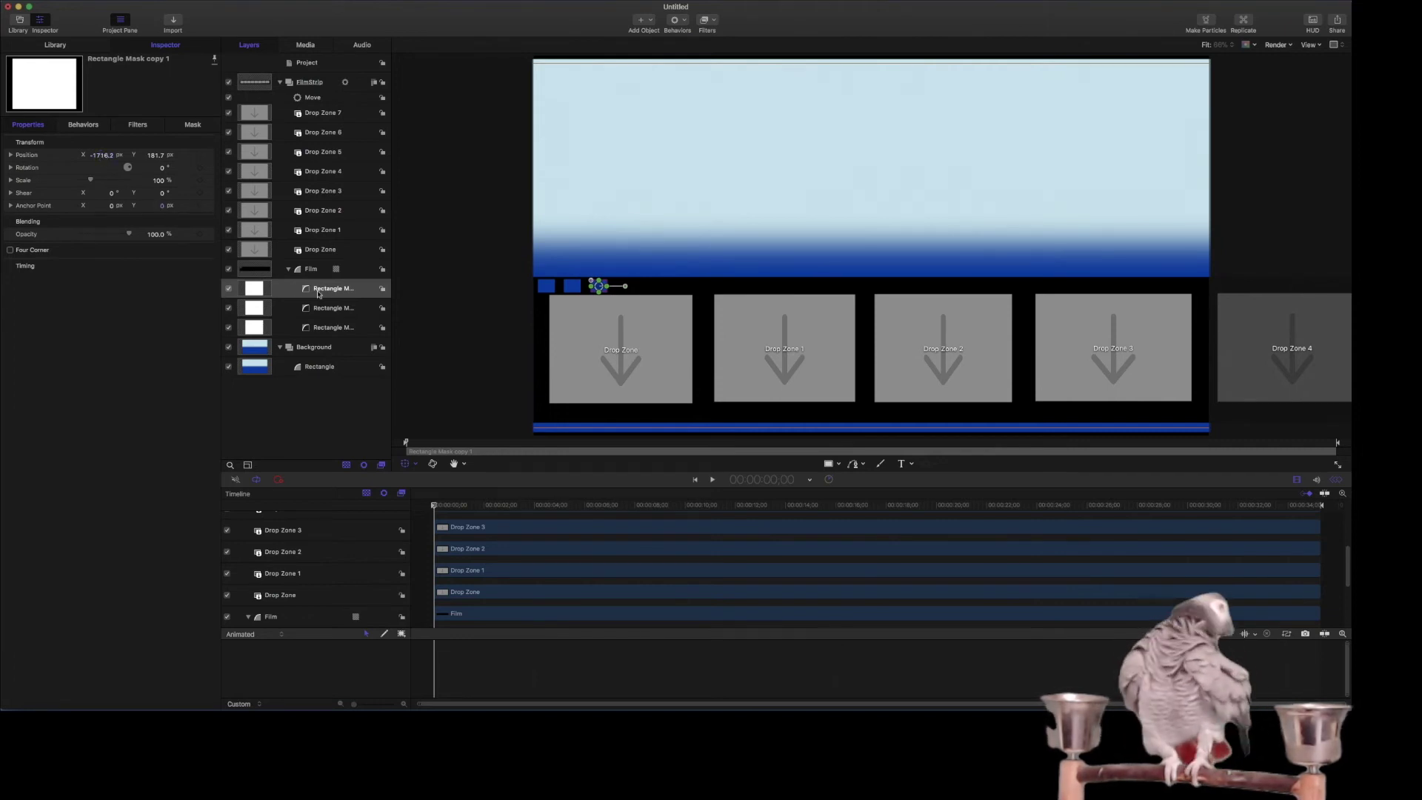
Duplicate the square mask up to seven holes, then select all masks and duplicate the set.
right_click(599, 291)
click(637, 427)
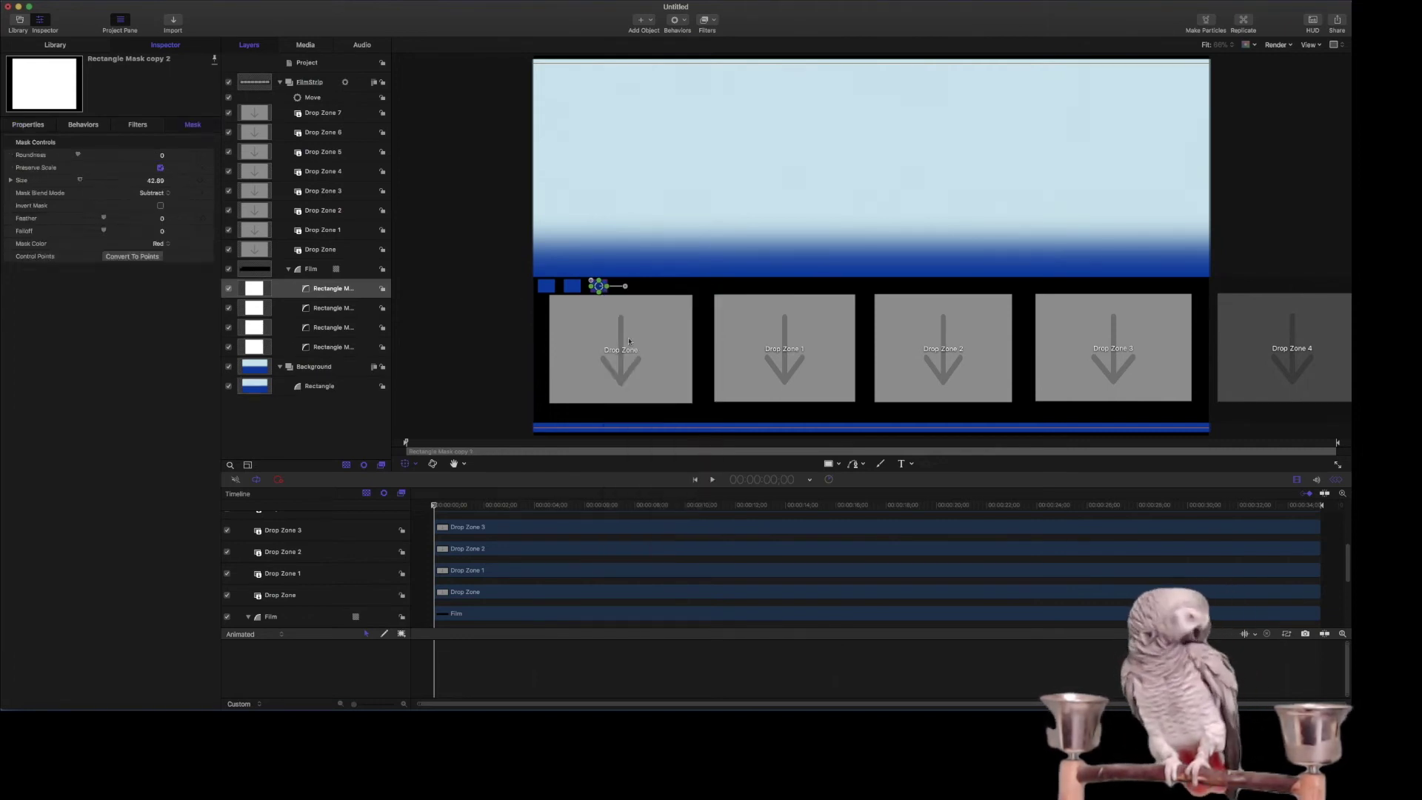
right_click(627, 286)
click(665, 421)
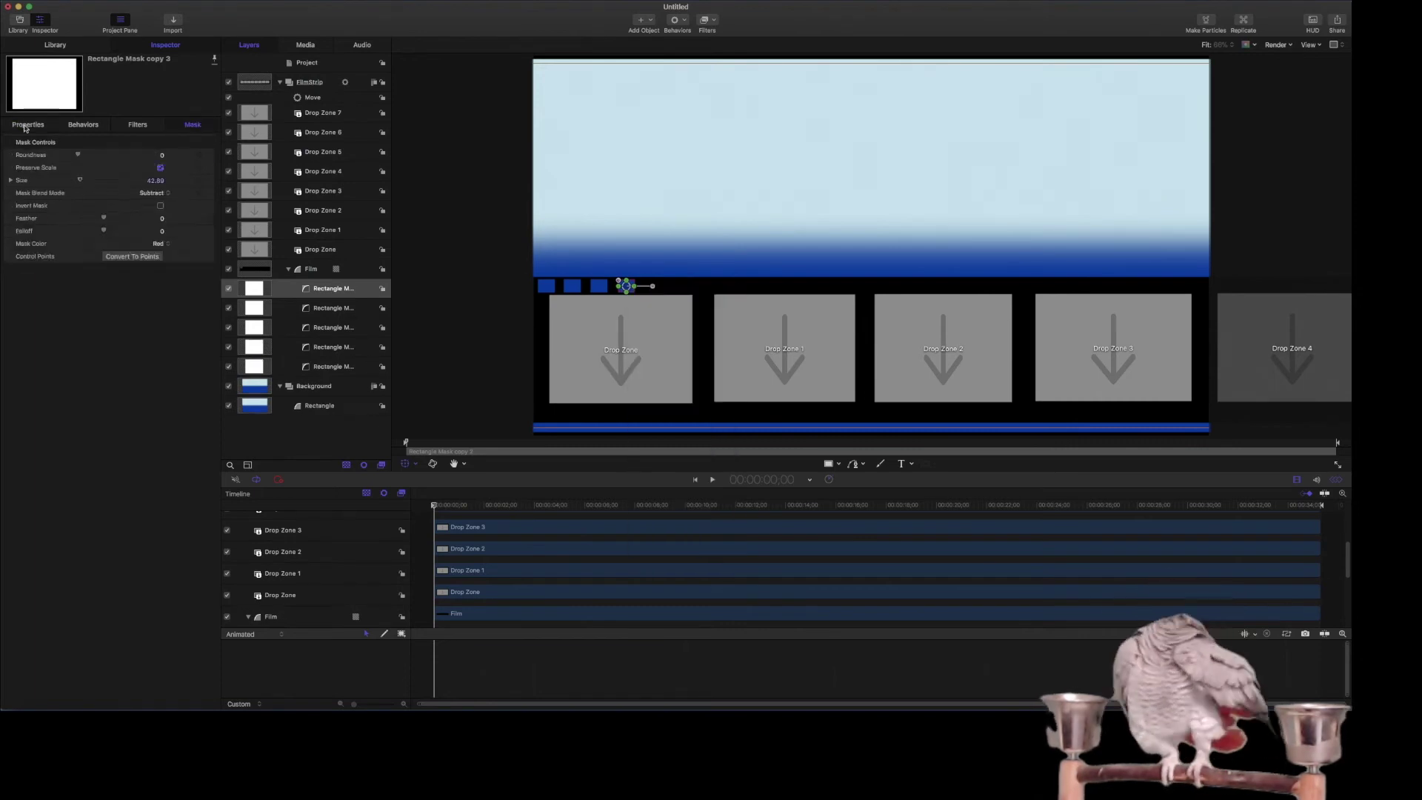
right_click(657, 286)
click(695, 421)
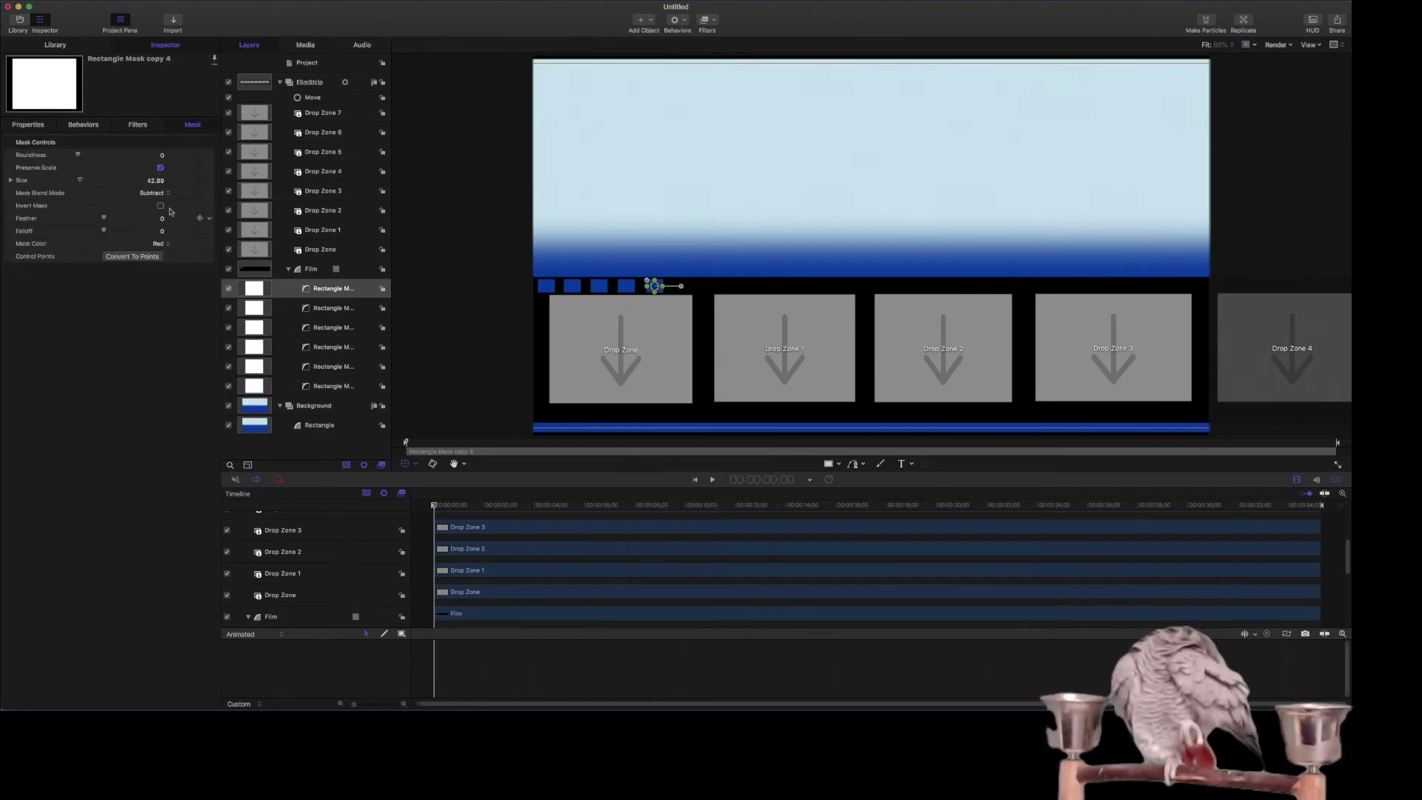
right_click(682, 286)
click(720, 421)
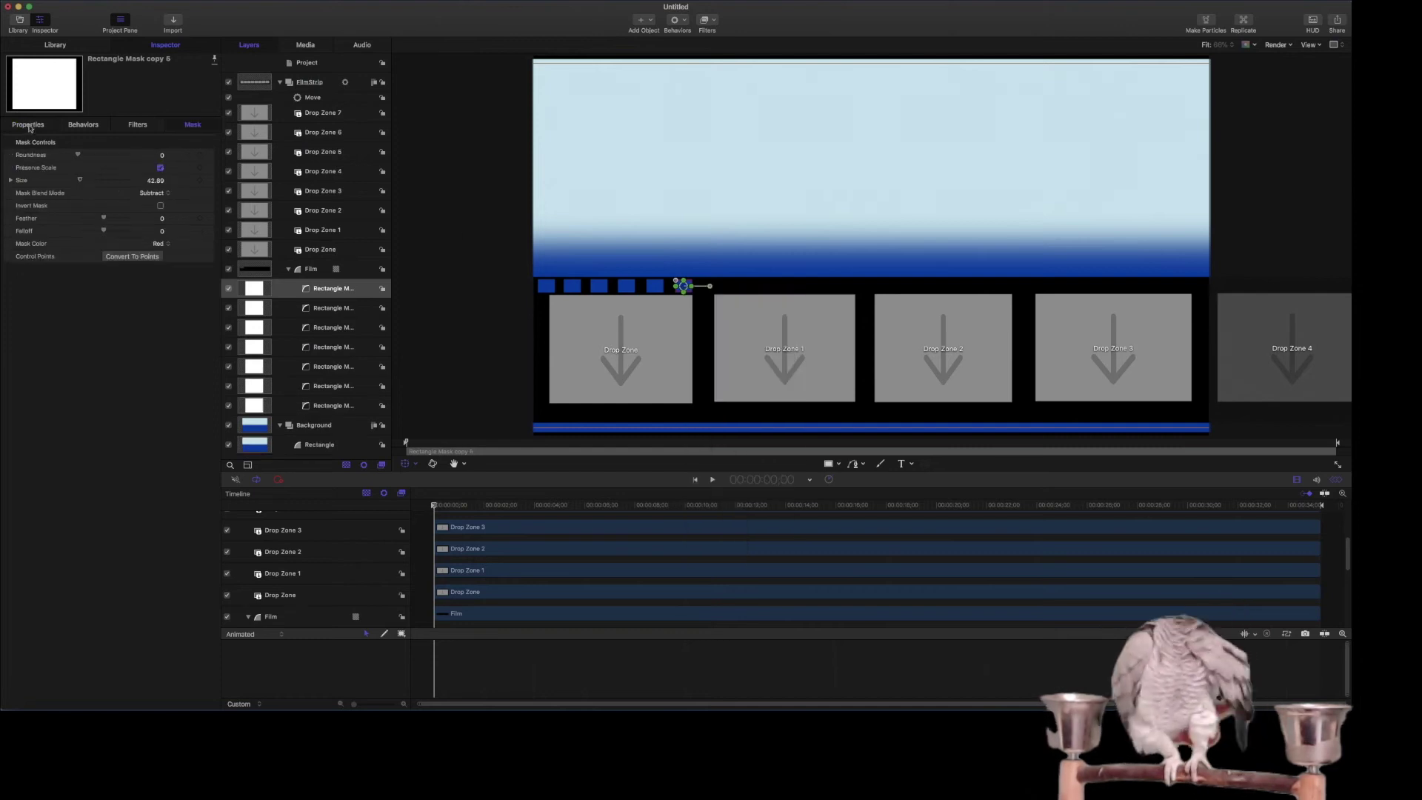
right_click(712, 286)
click(750, 423)
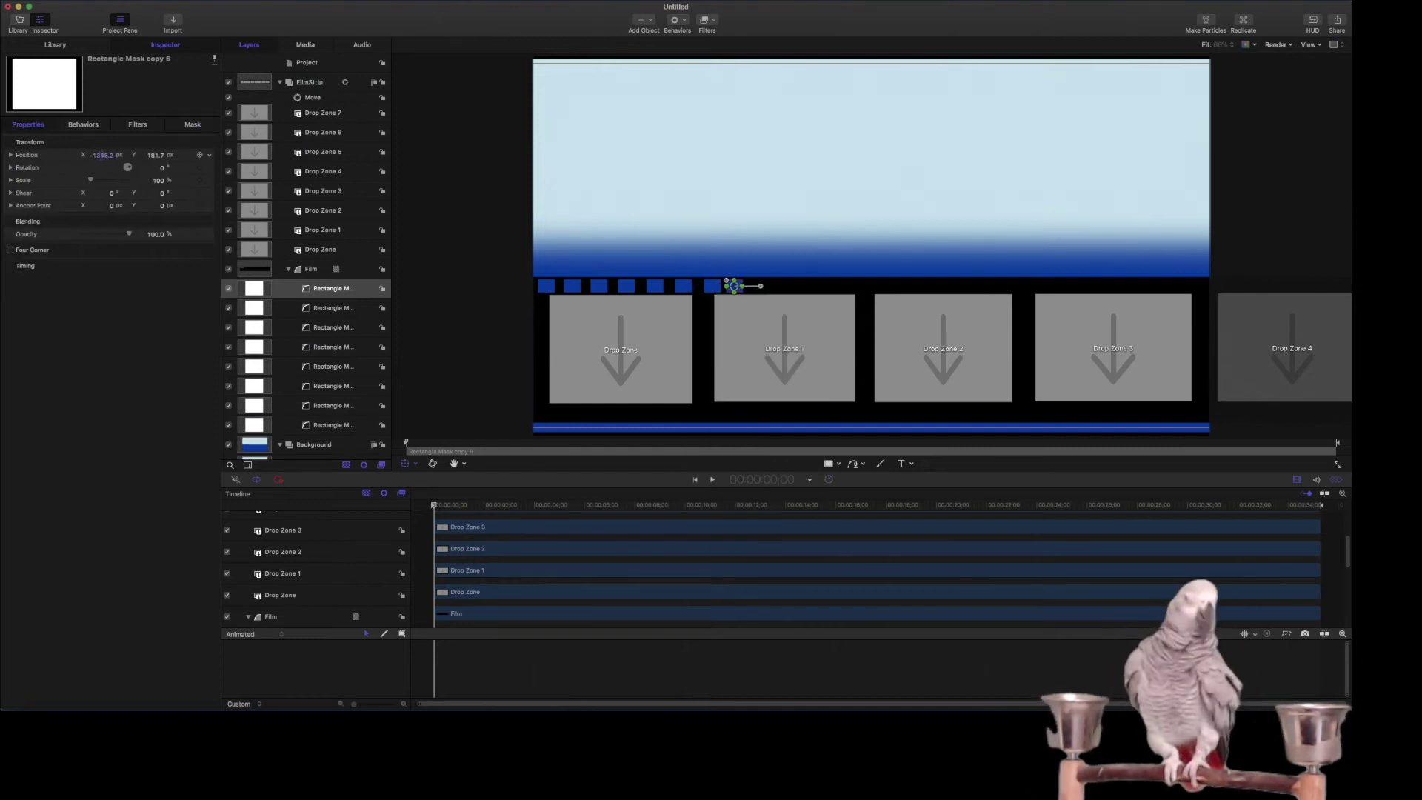
key(super+a)
key(super+d)
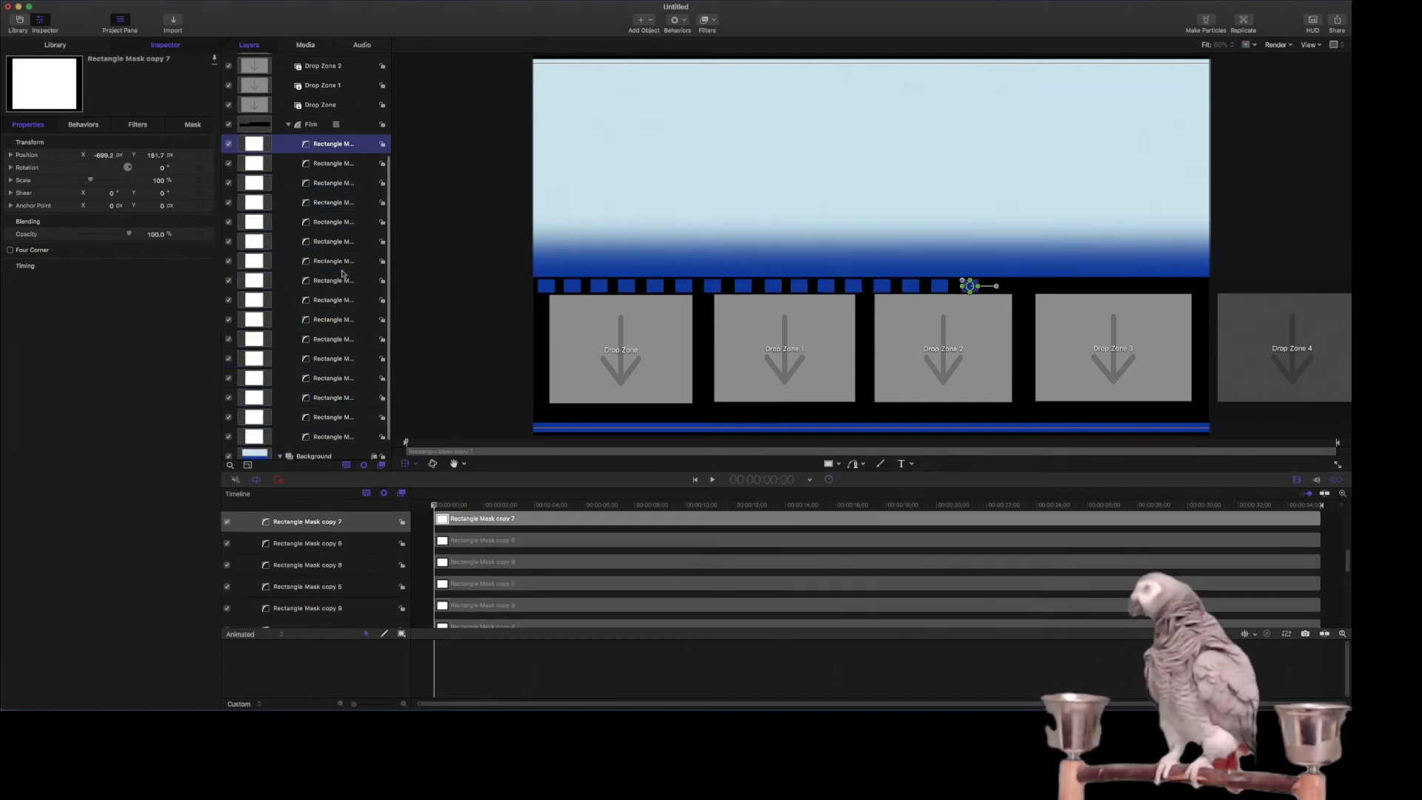
Duplicate the masks again and shift the new copies 1280 px right along the film.
right_click(304, 276)
click(313, 308)
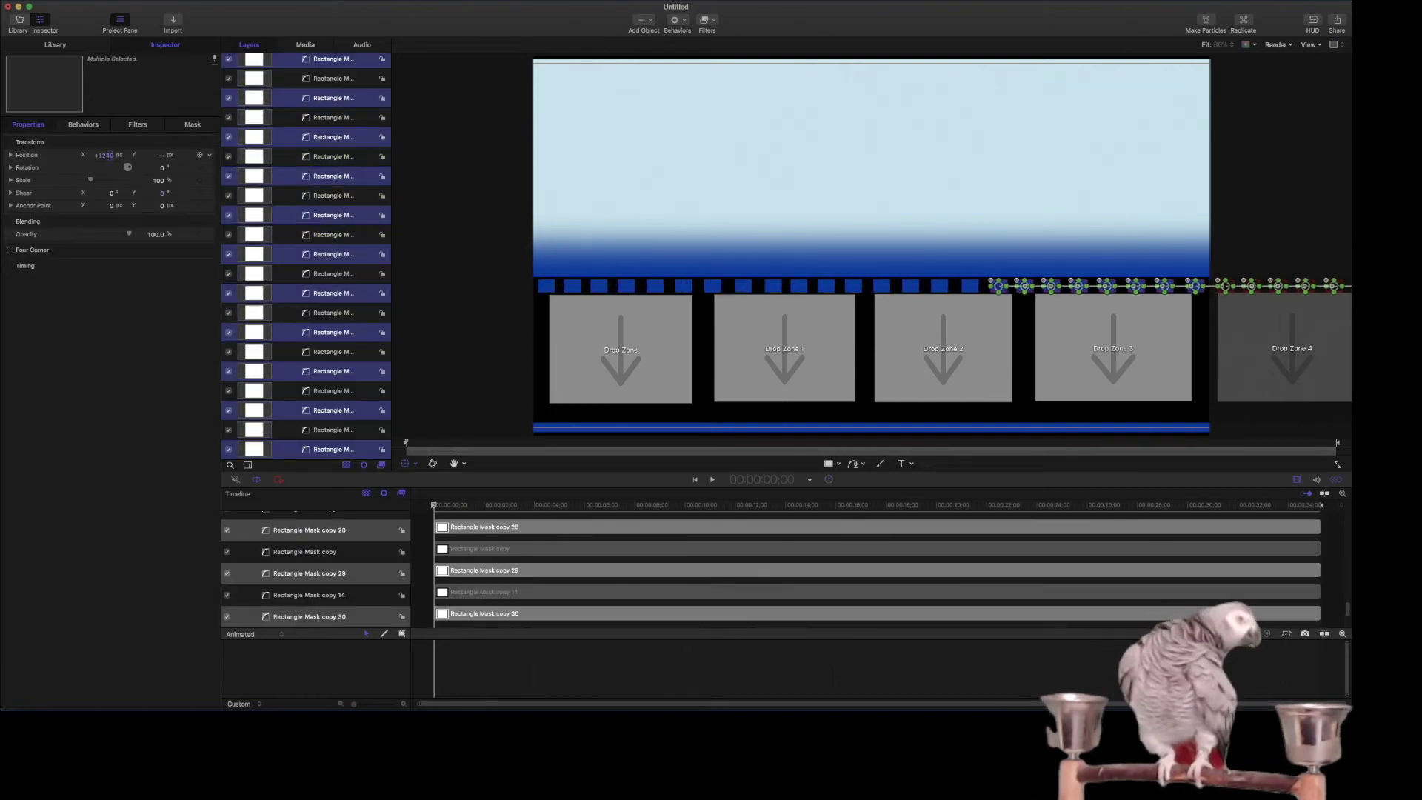
scroll(490, 379, right, 3)
scroll(490, 379, right, 5)
right_click(556, 280)
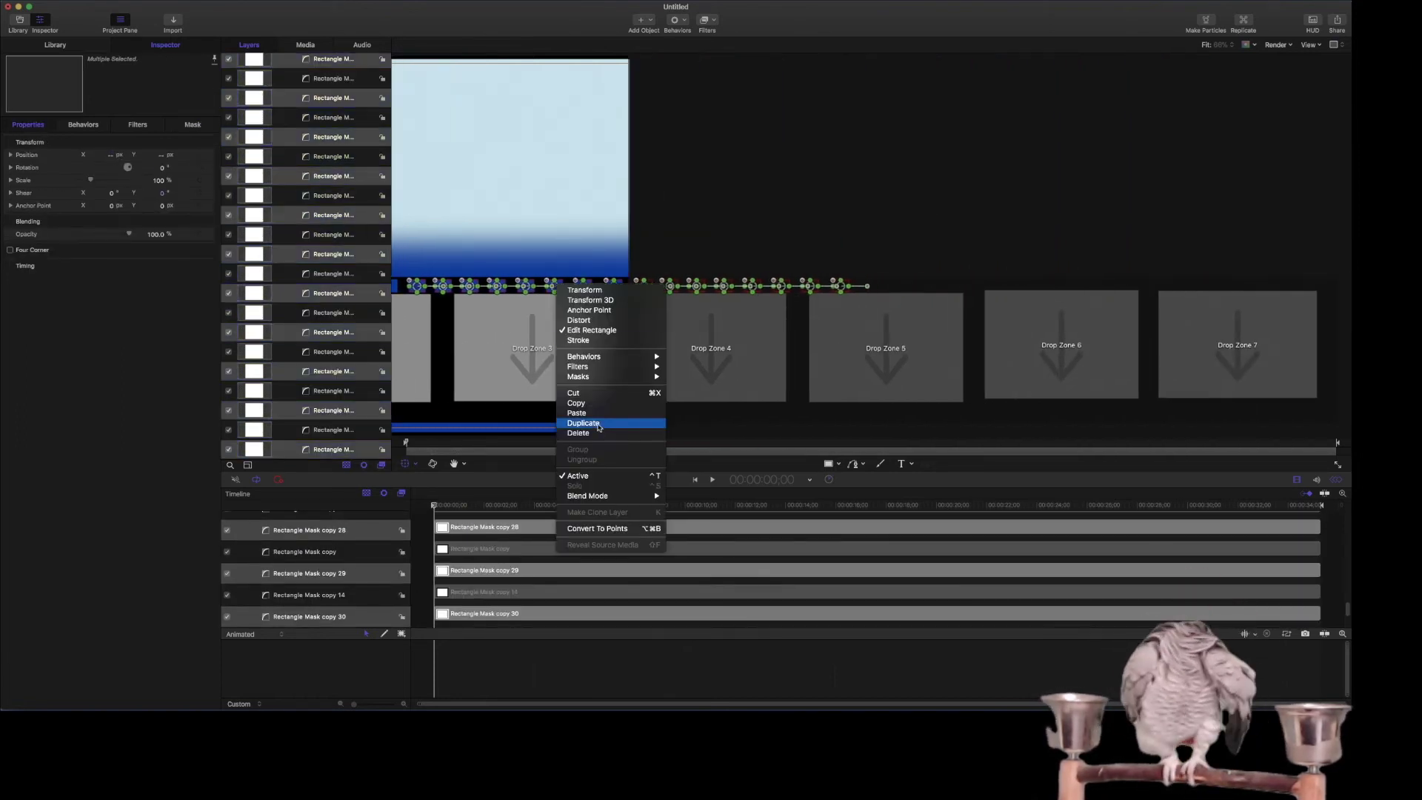
click(599, 428)
click(28, 124)
drag(104, 155, 181, 154)
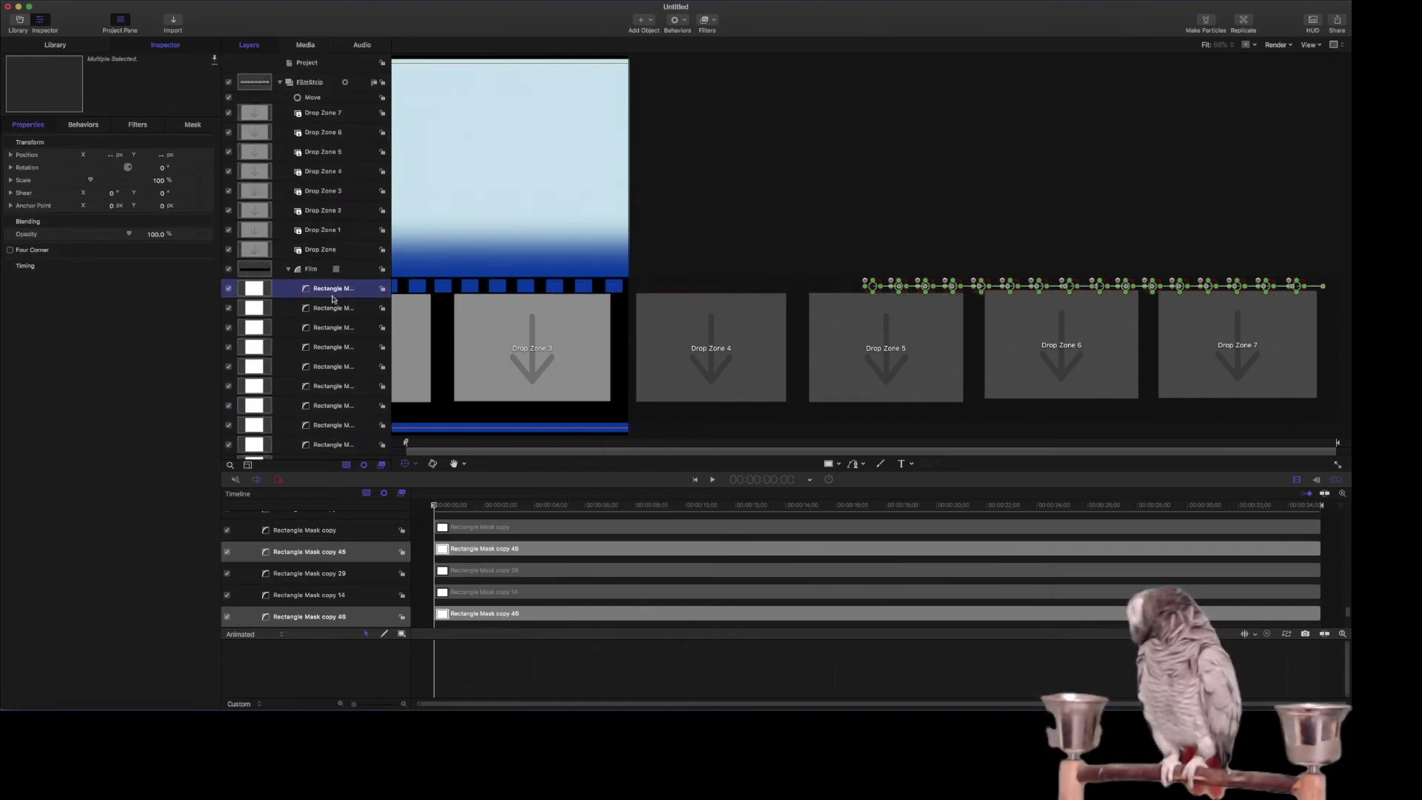
Select alternating mask layers and move them down to form a bottom row of sprocket holes.
click(424, 228)
right_click(328, 270)
click(337, 340)
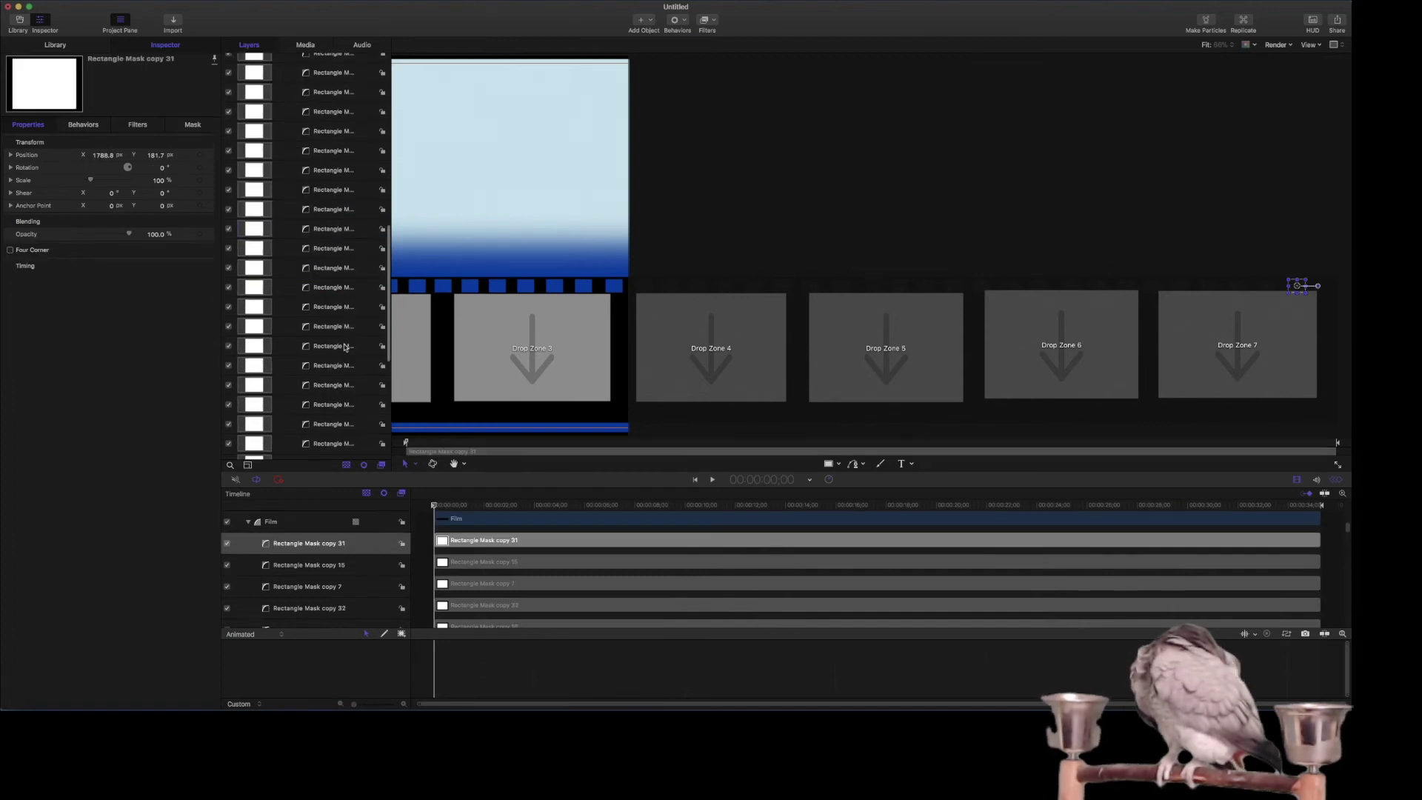
scroll(311, 297, down, 1)
click(348, 443)
click(30, 124)
drag(160, 155, 161, 158)
scroll(454, 196, left, 10)
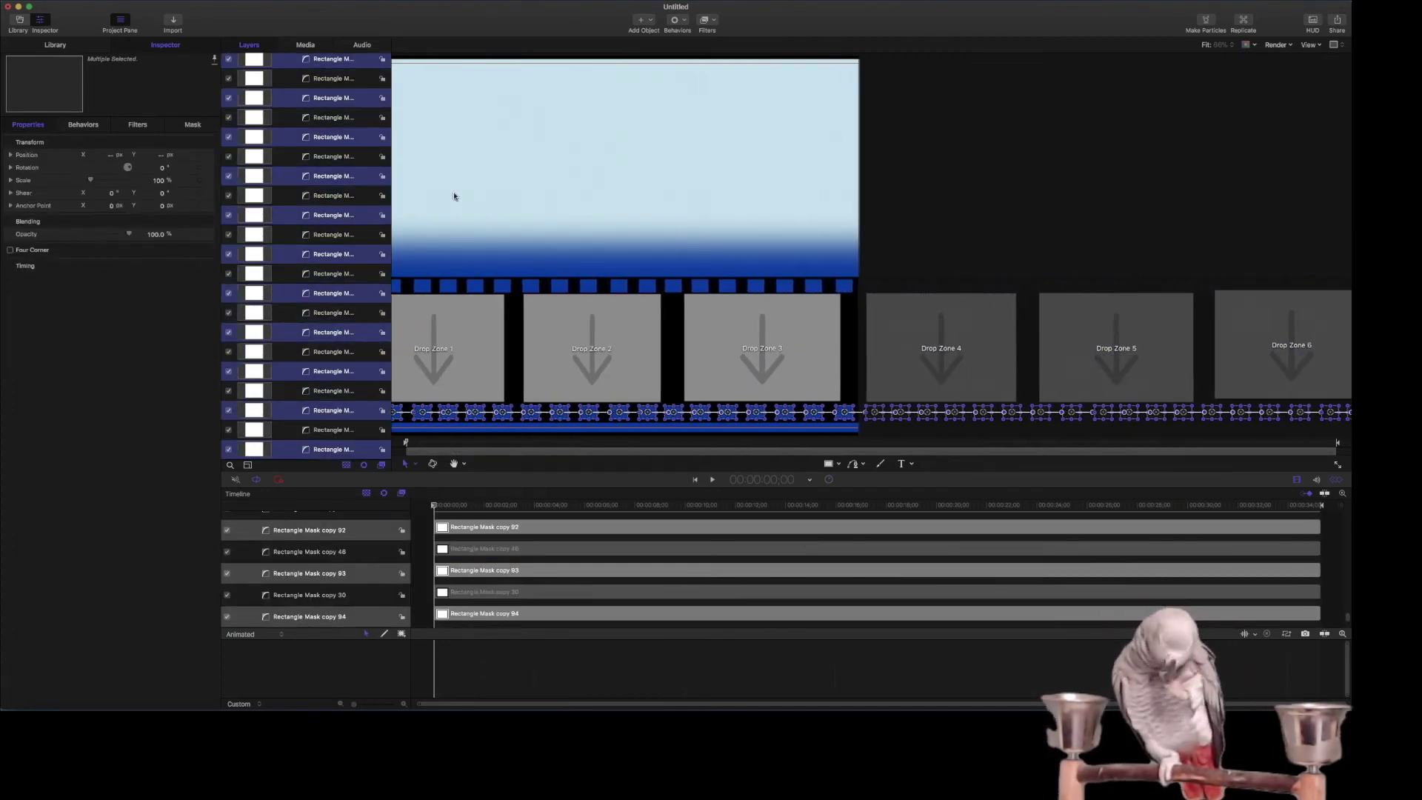
scroll(454, 195, left, 10)
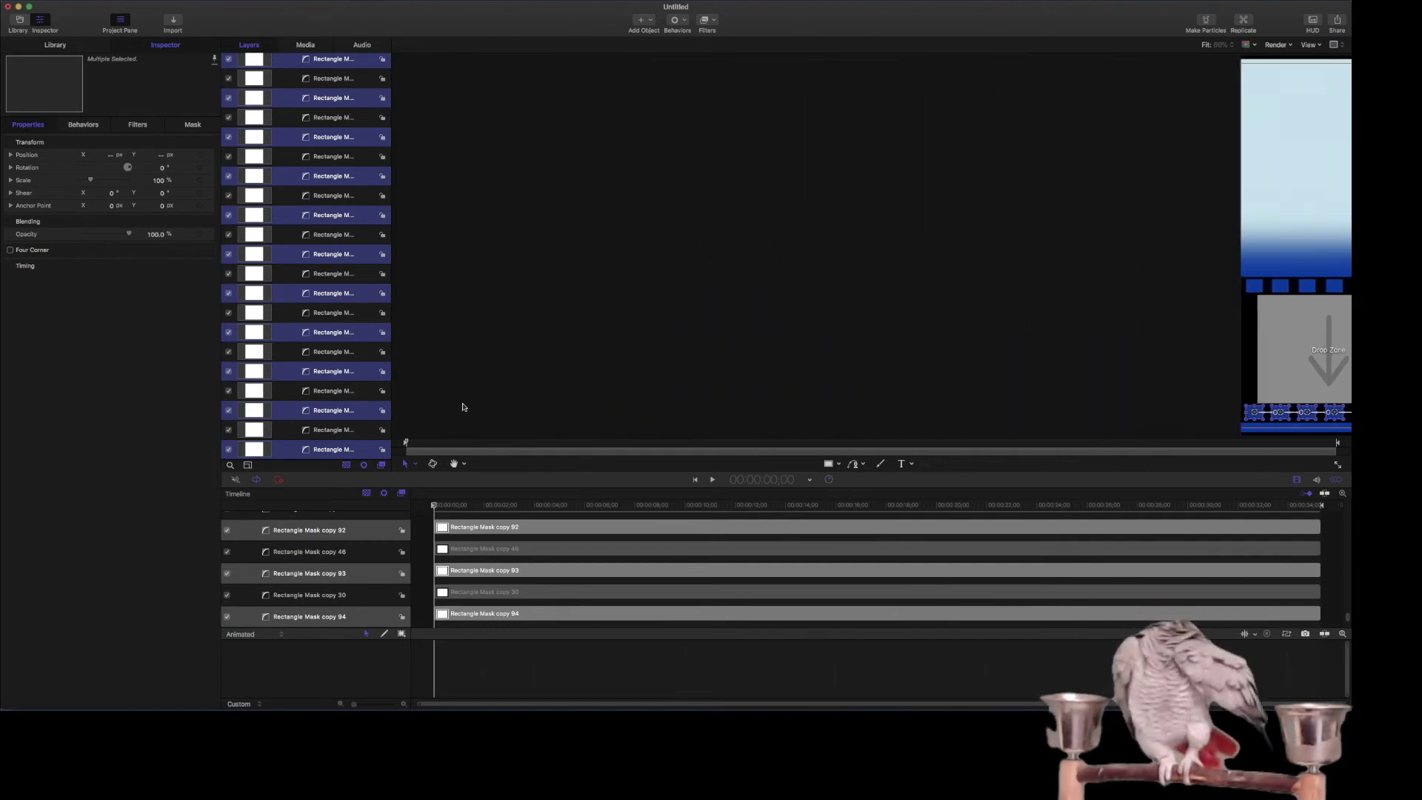
click(414, 378)
scroll(342, 371, up, 5)
Collapse the Film group and fit the whole film strip in the canvas.
click(288, 269)
click(1215, 45)
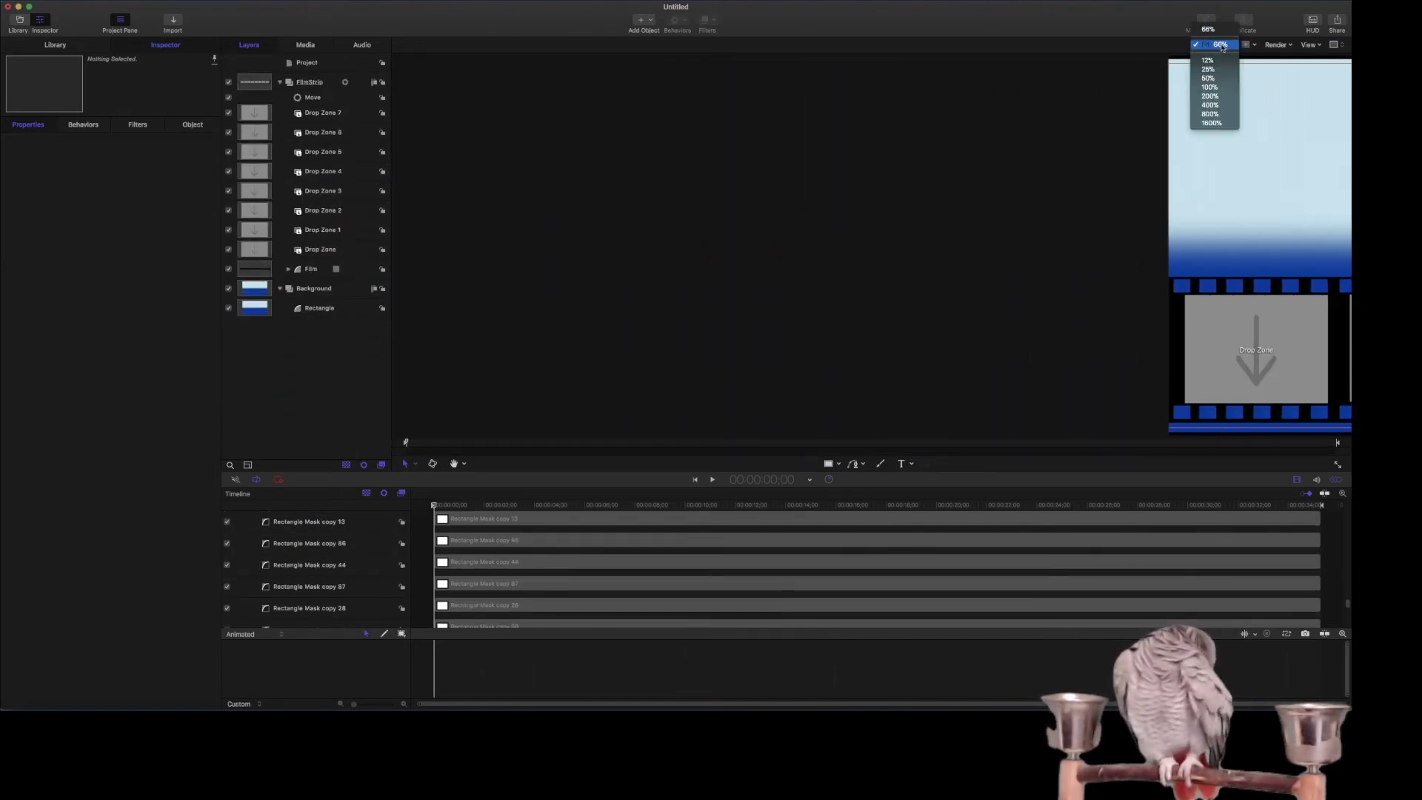
click(1212, 59)
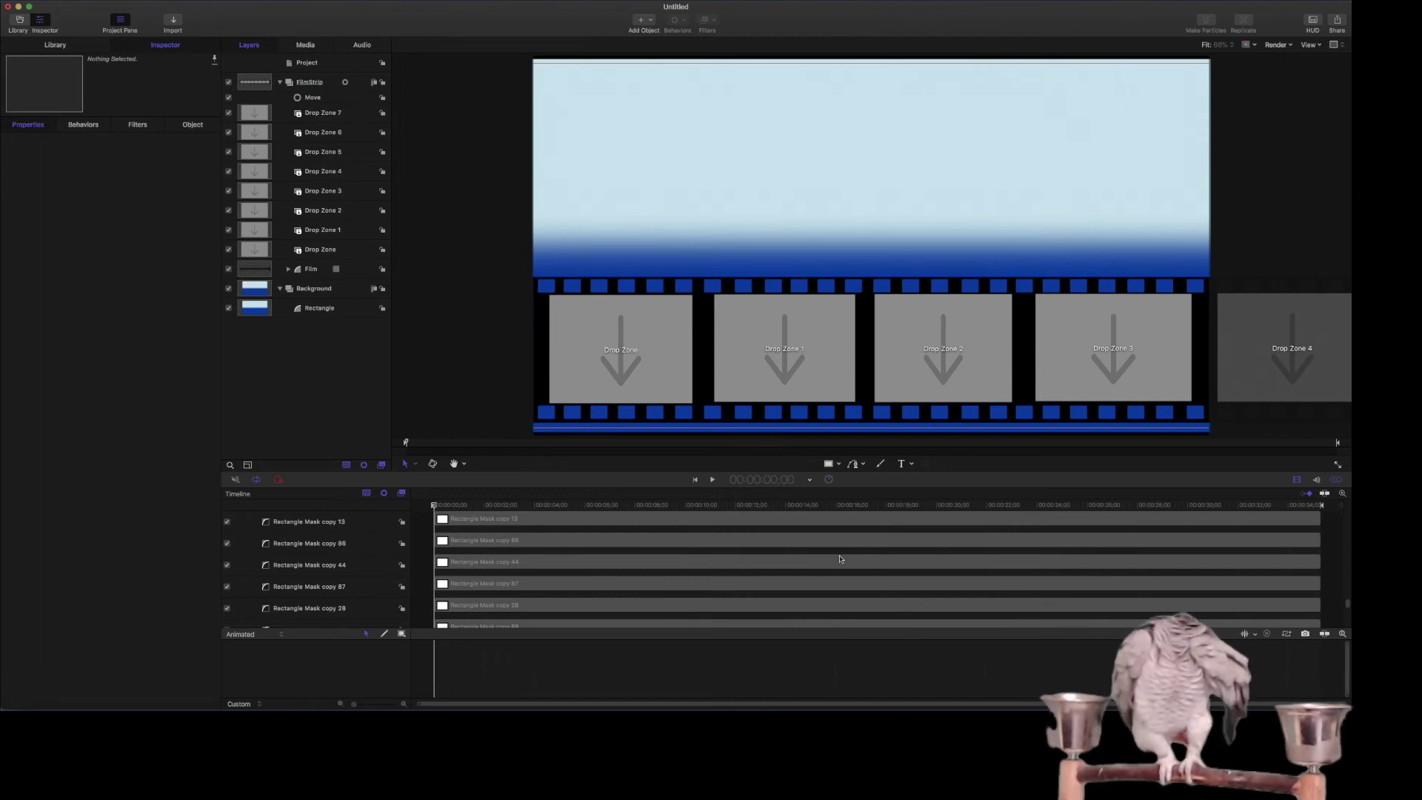
Play and stop the animation to confirm the strip slides left, then show the Library.
click(713, 481)
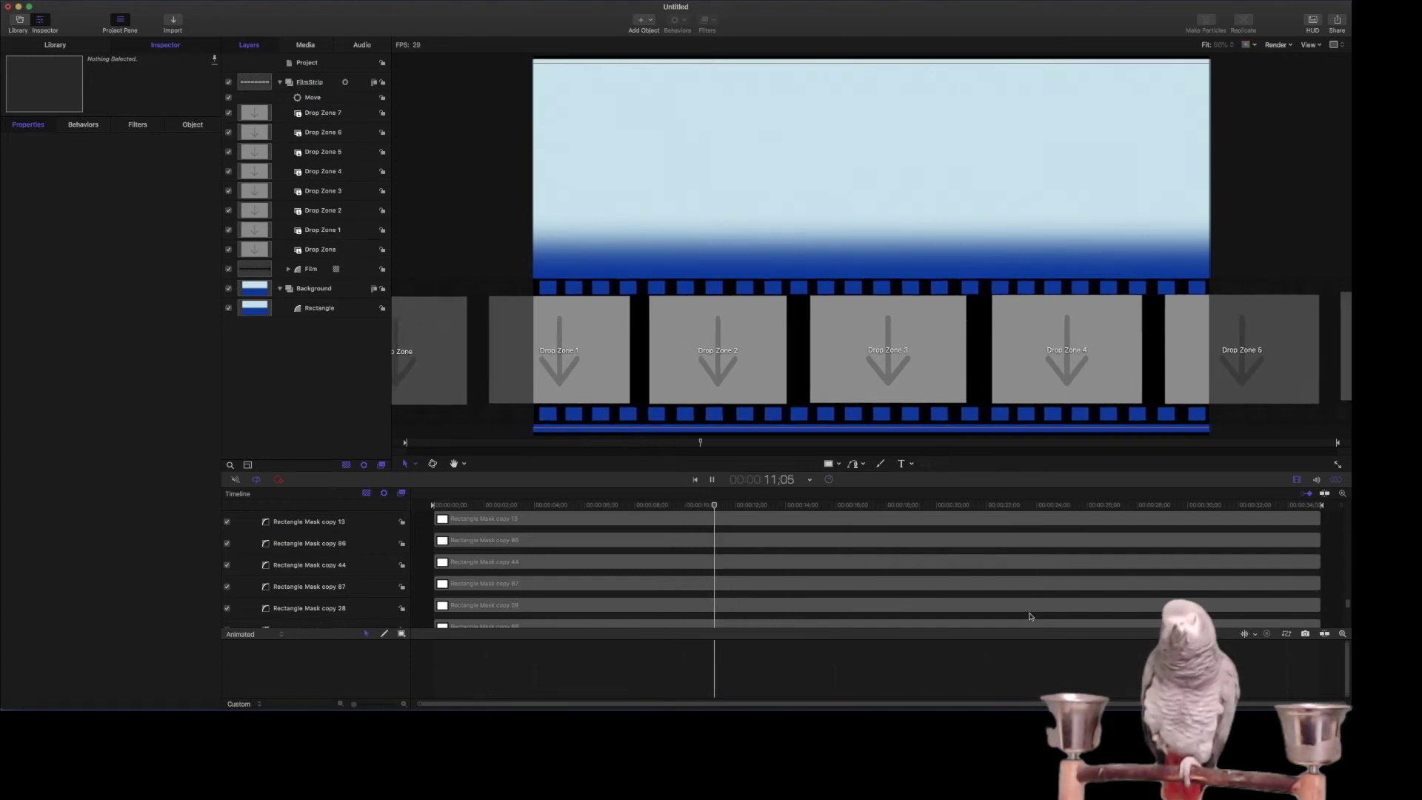
click(712, 481)
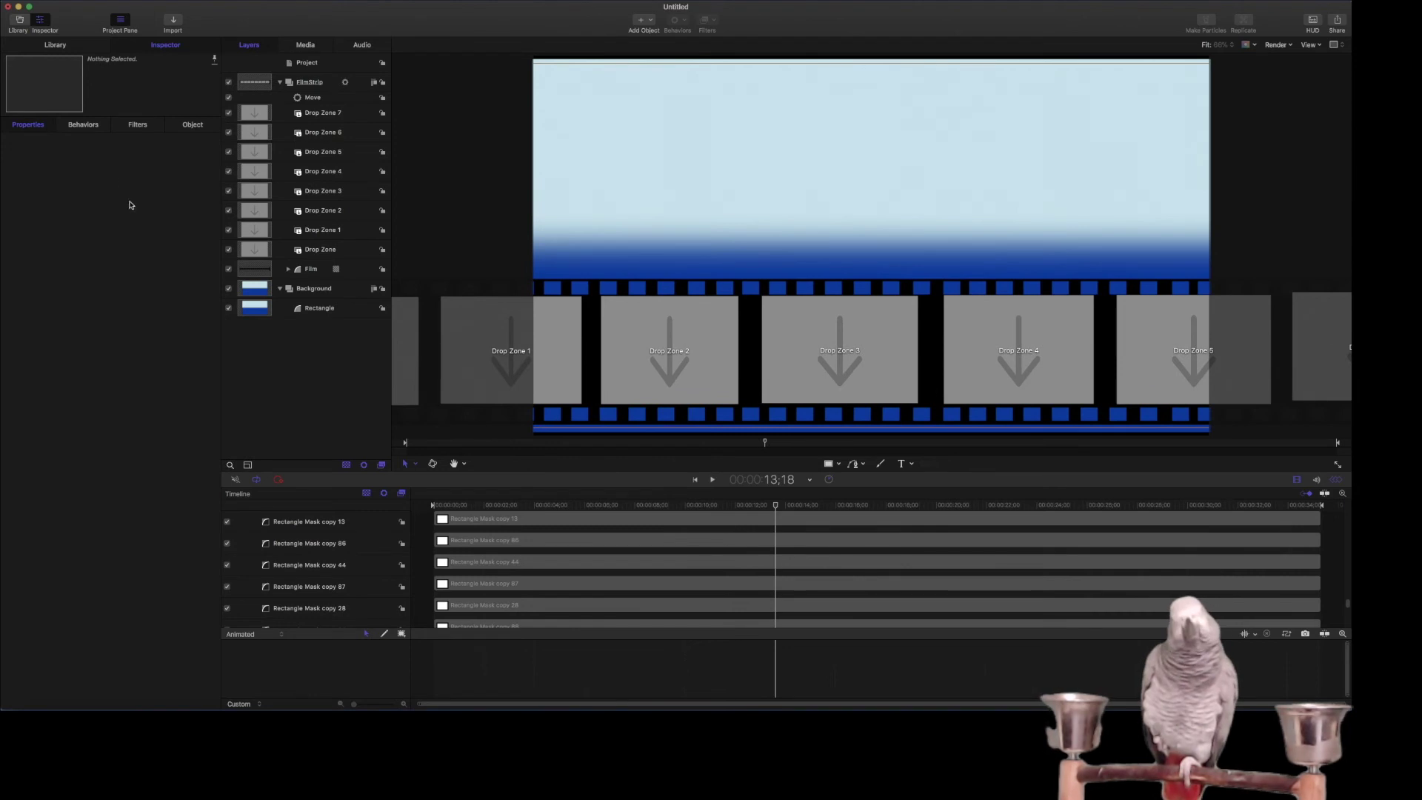
click(55, 46)
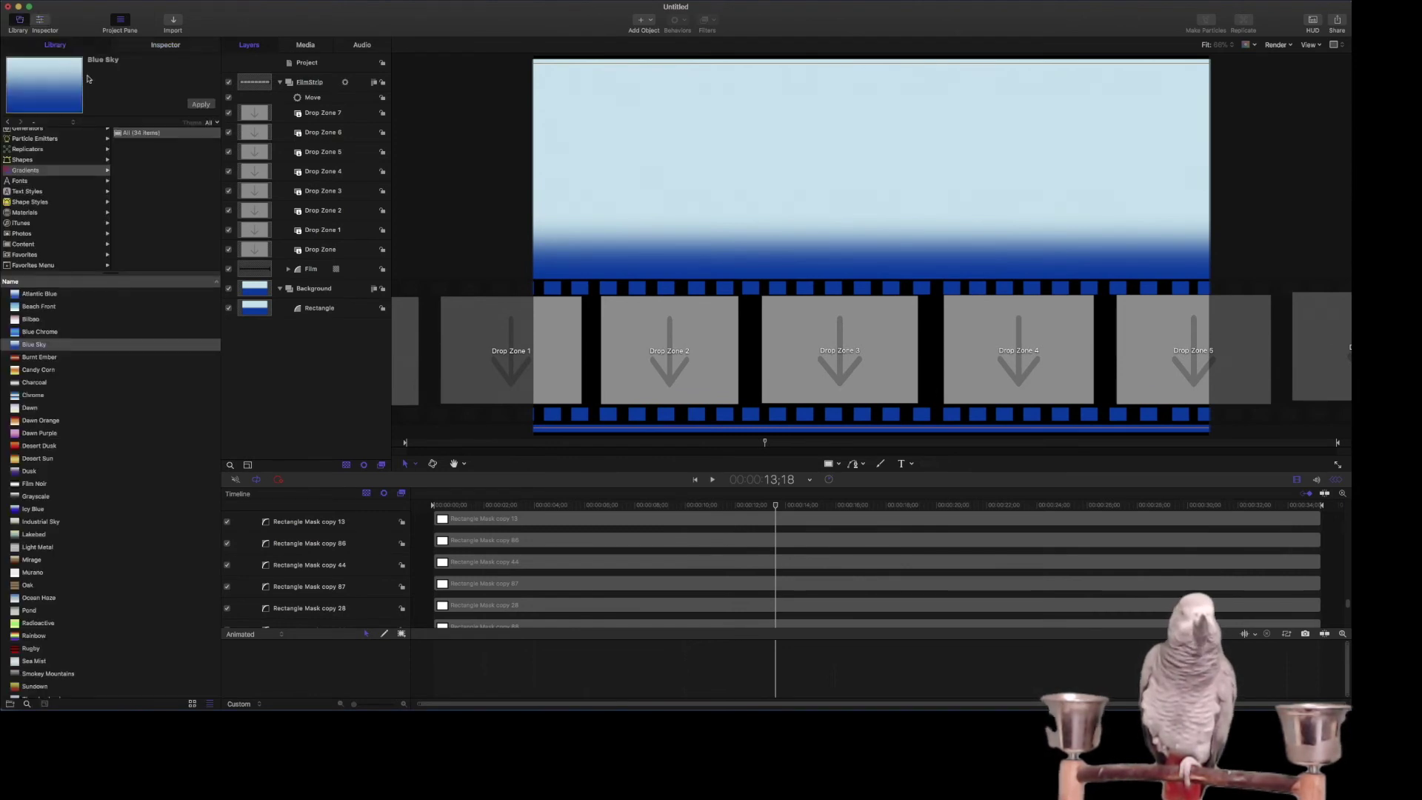
Create the CodeByLar template category, cancel publishing, and hide the Background group and Rectangle layer.
key(super+s)
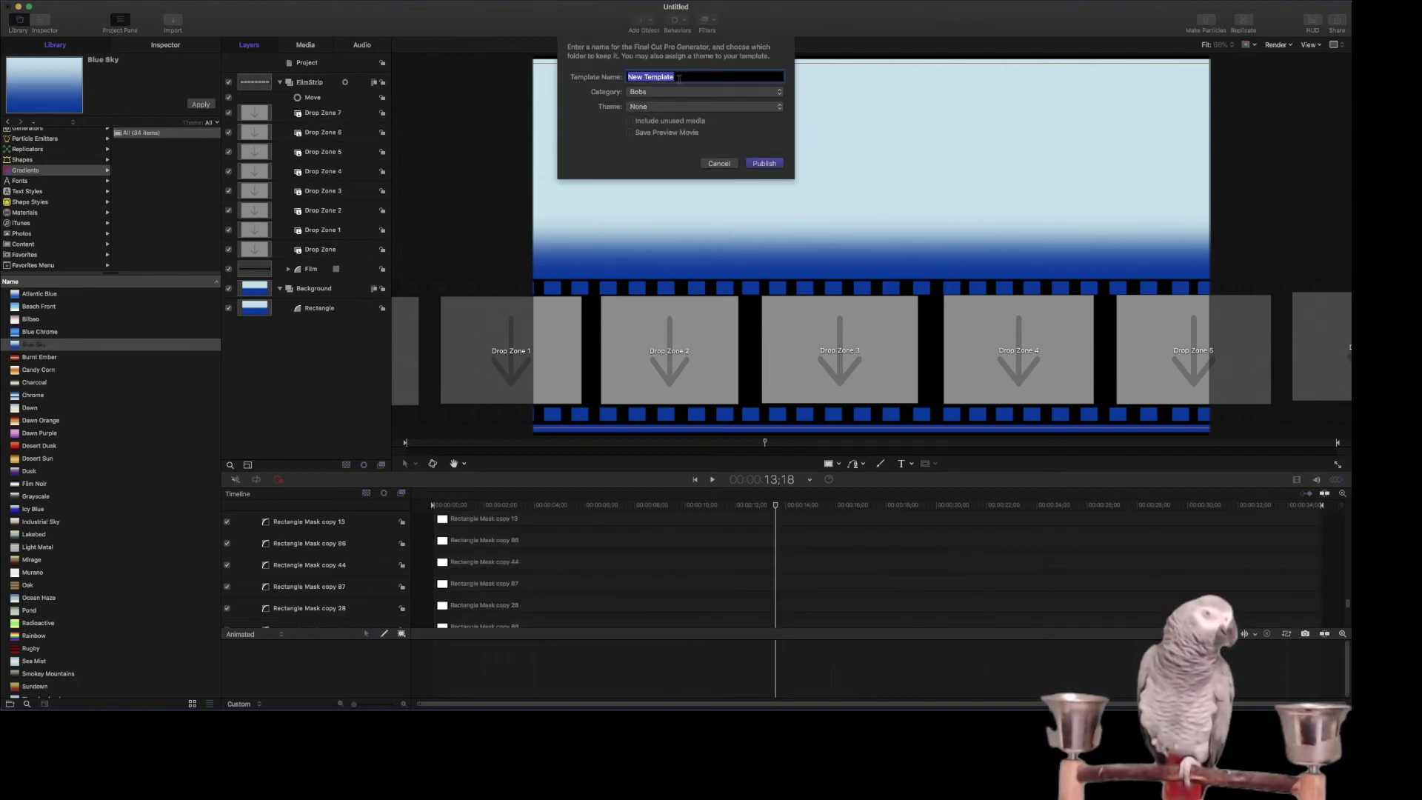
click(779, 91)
click(714, 104)
text(CodeByLarry)
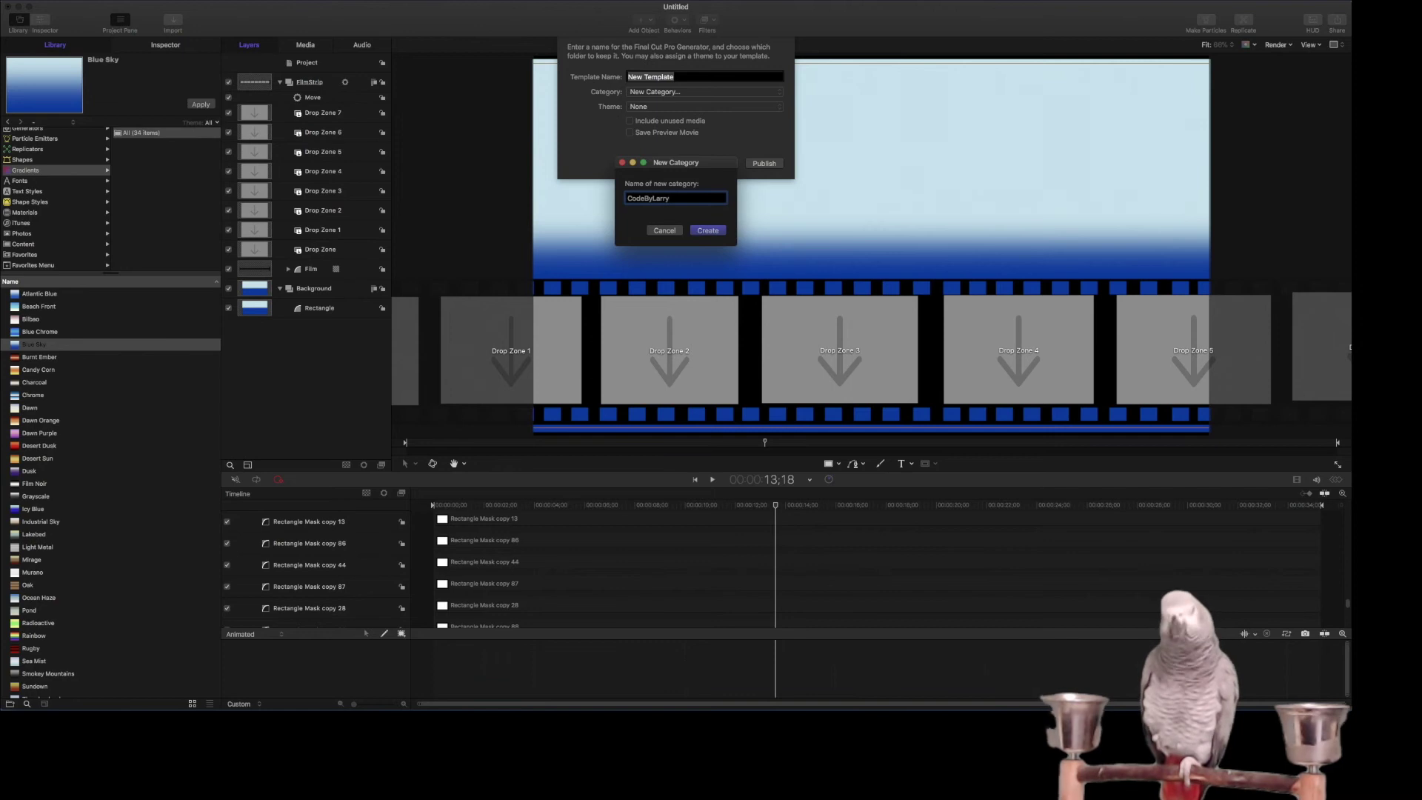
click(708, 231)
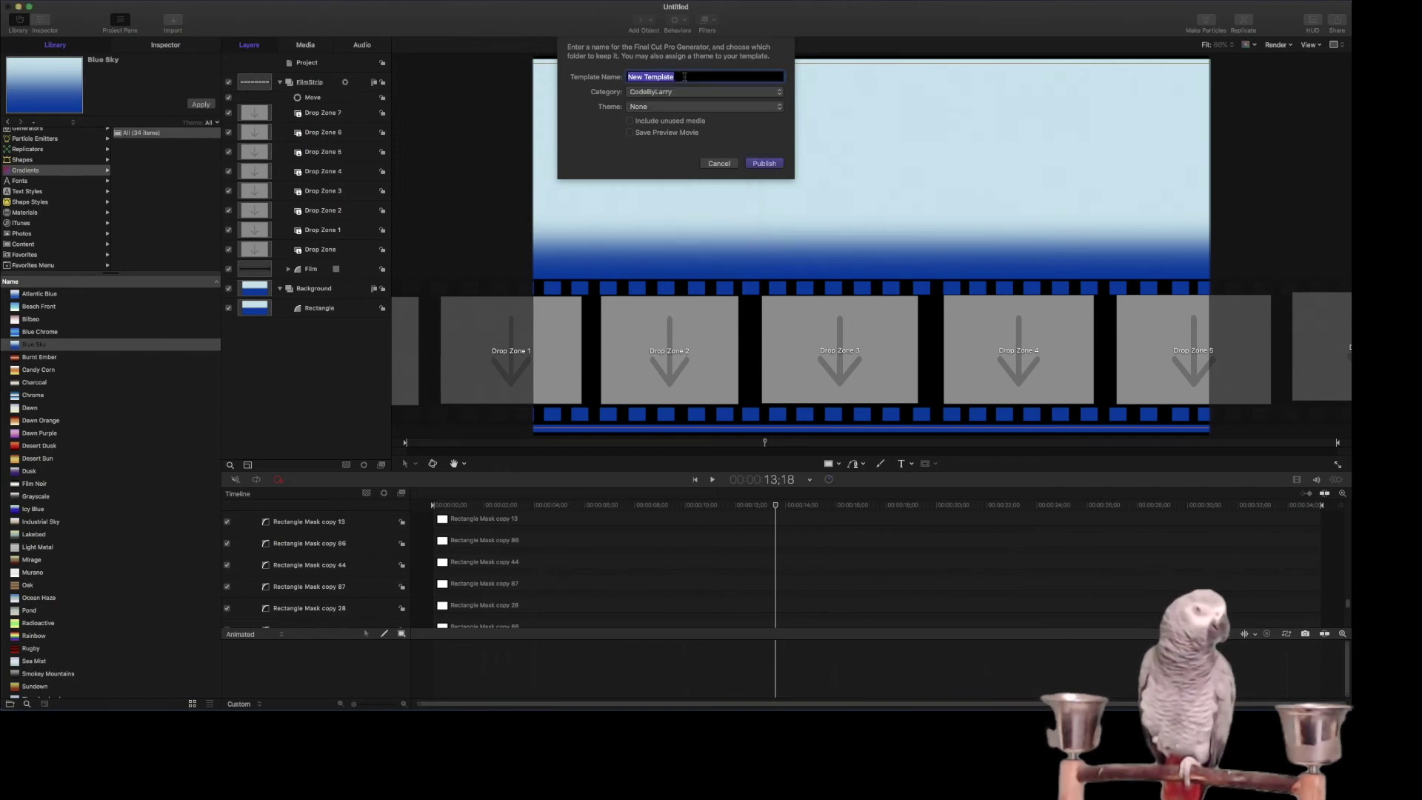
drag(675, 77, 627, 77)
text(Film Strip Generator)
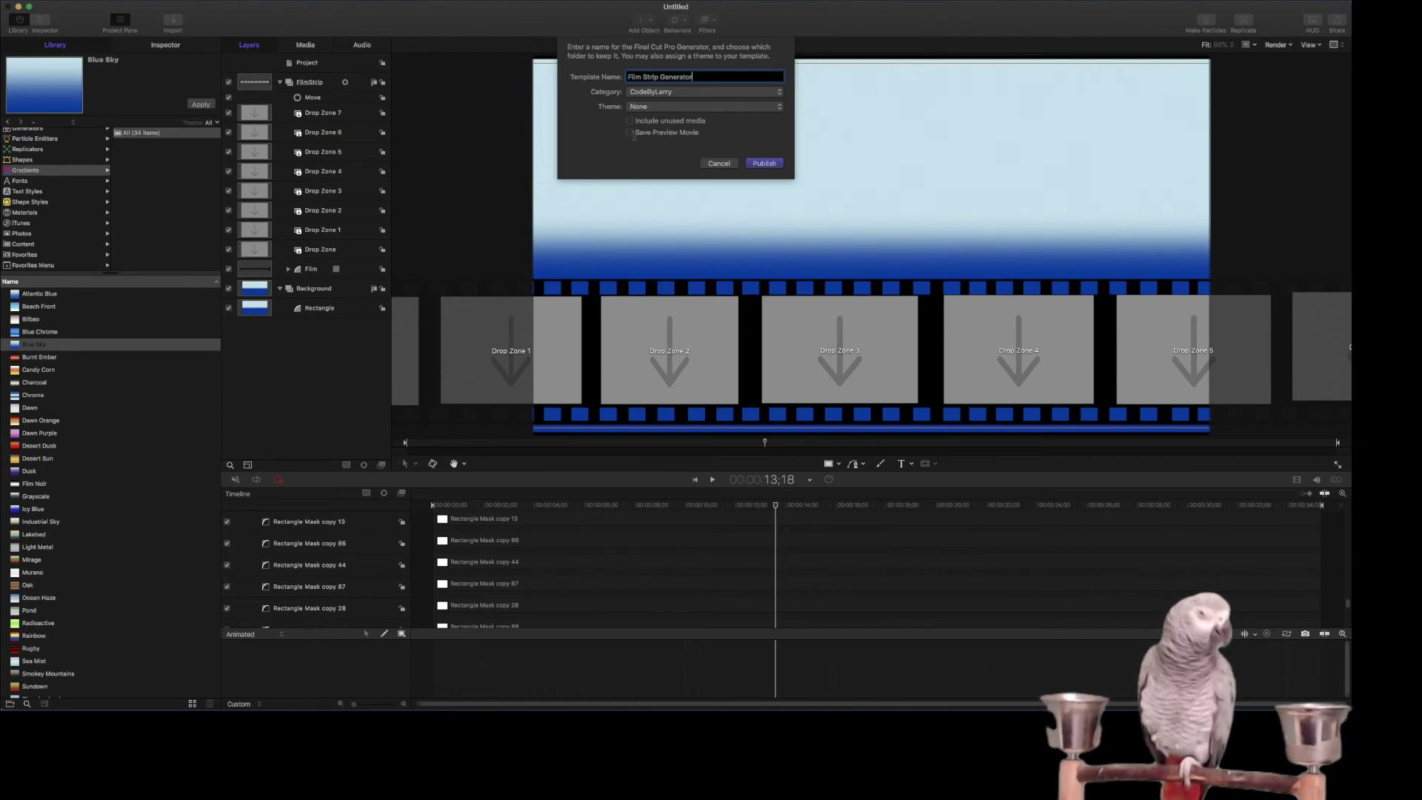
click(631, 133)
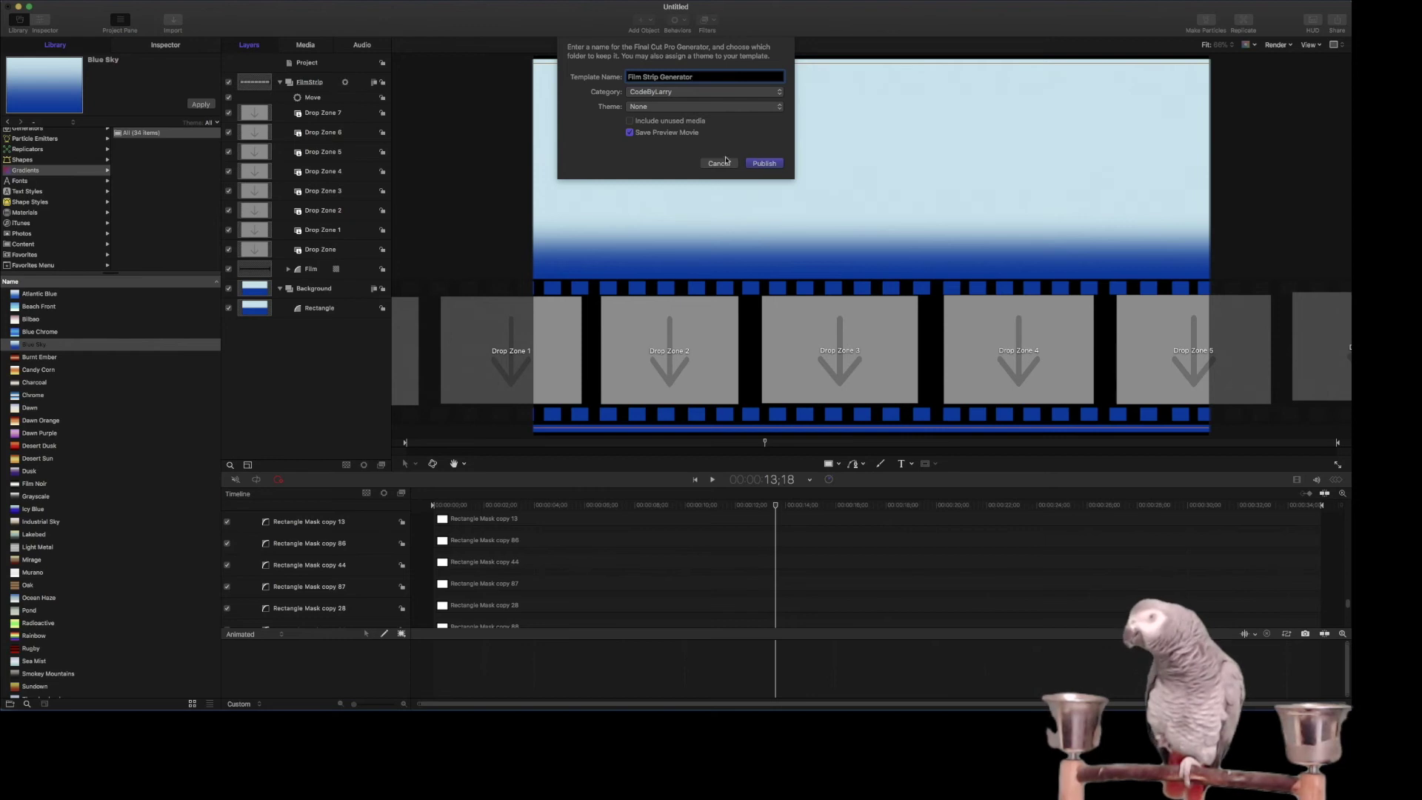
click(720, 165)
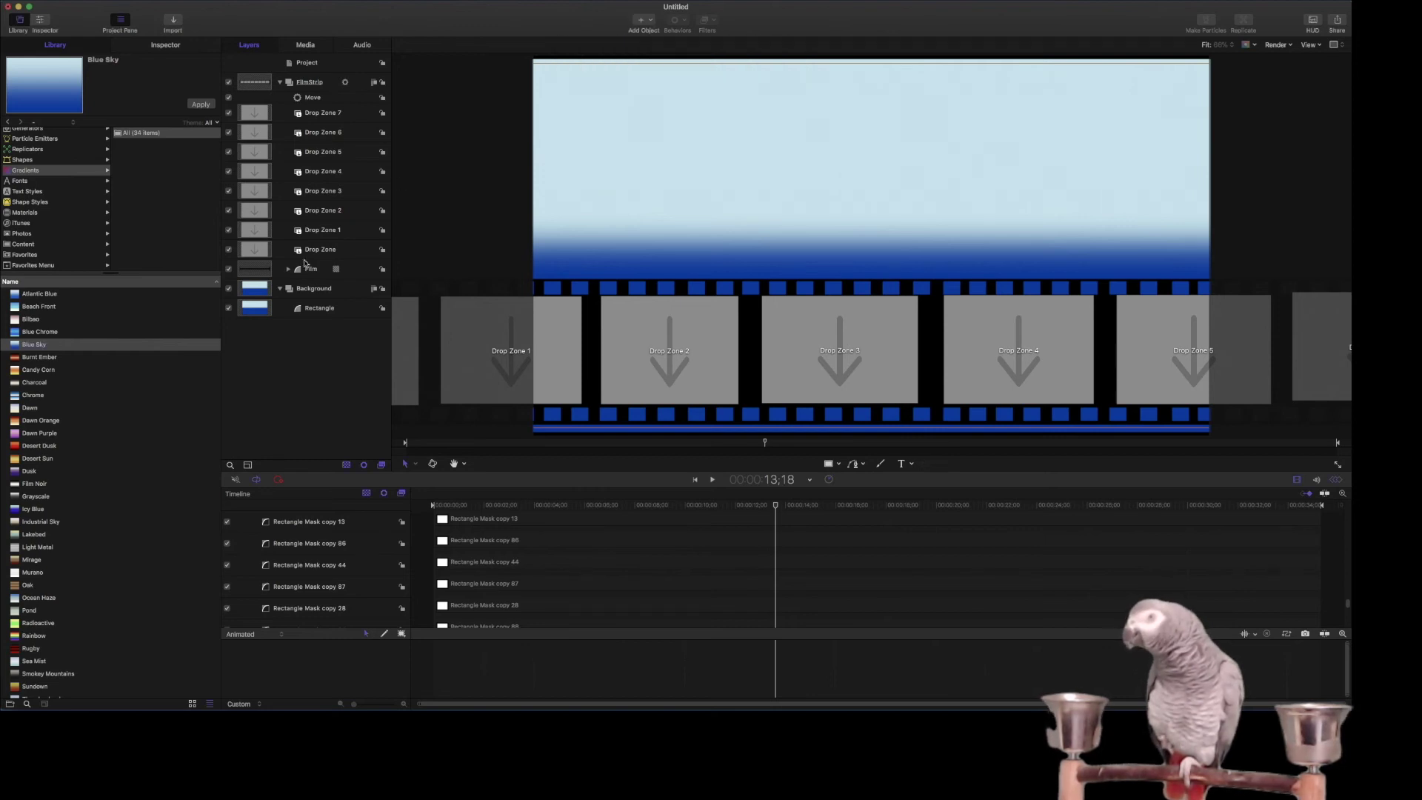
click(228, 289)
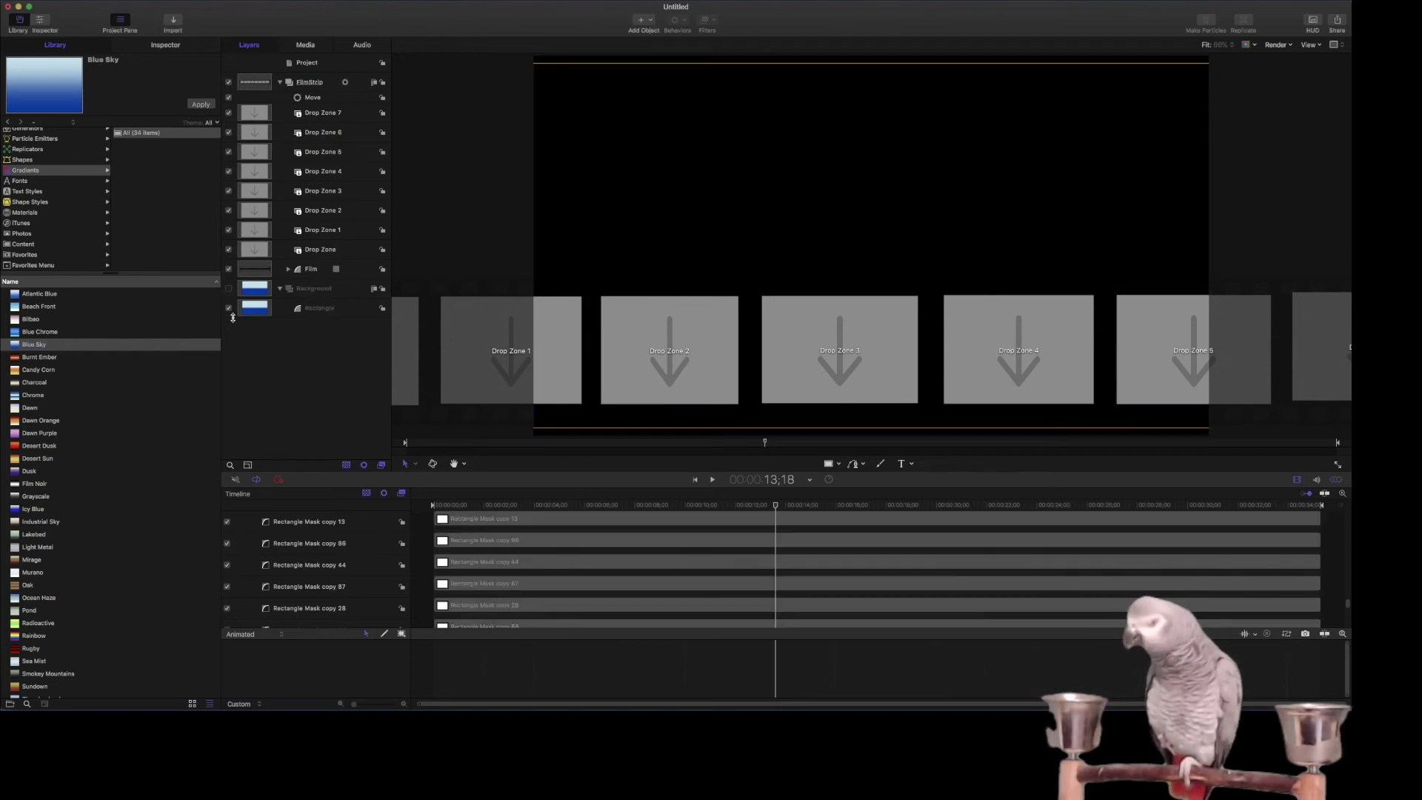
click(229, 308)
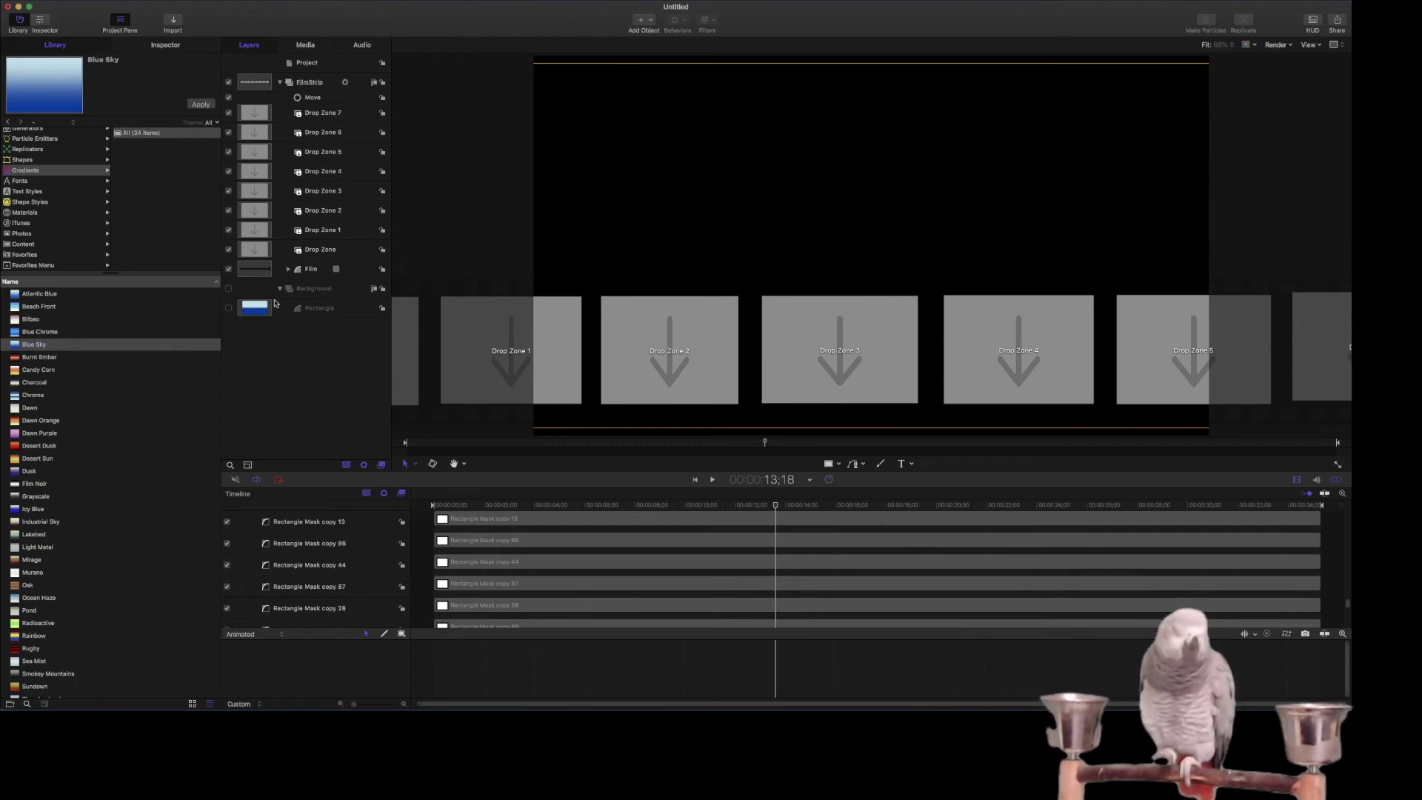
Publish the generator as 'Film Strip Generator' in the CodeByLar category with a preview movie.
key(super+s)
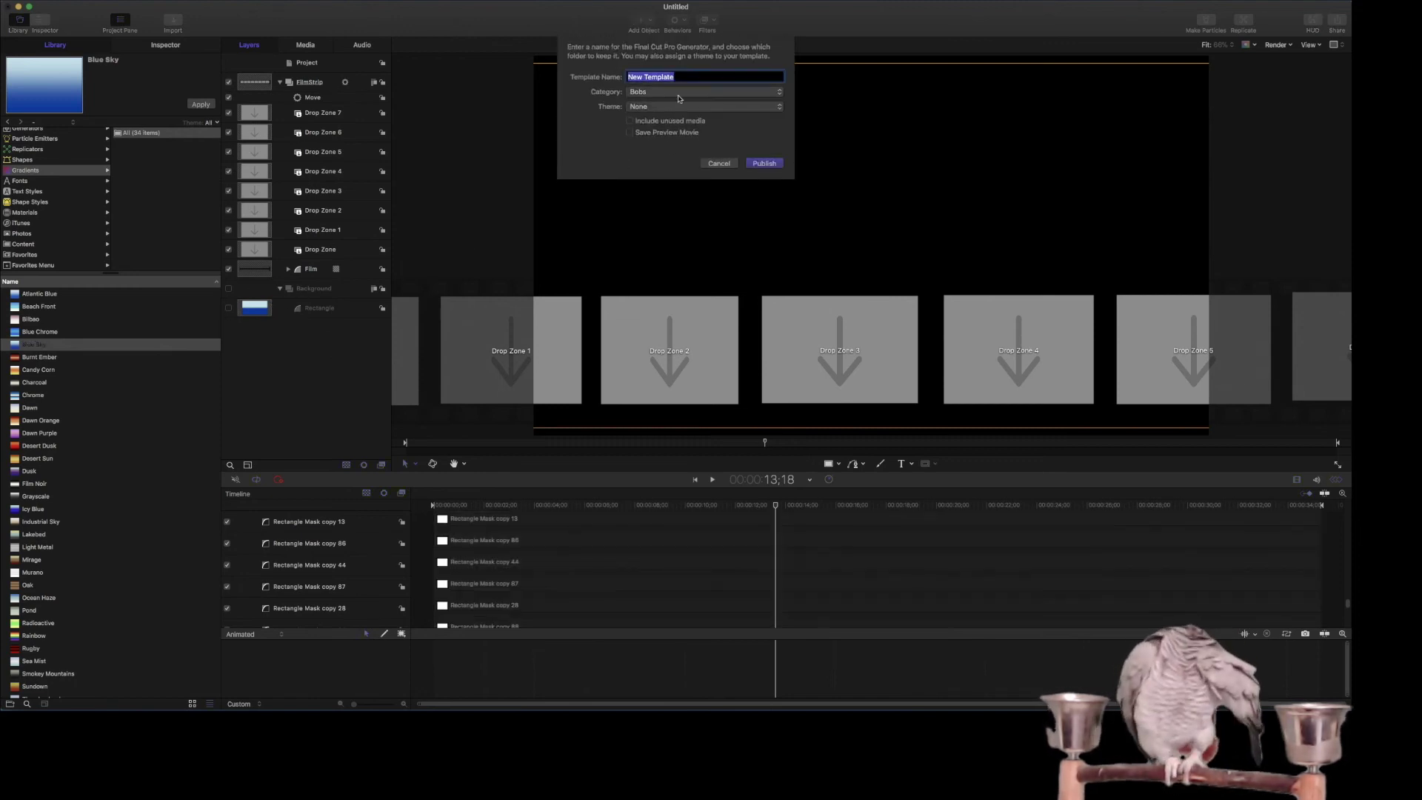
click(680, 91)
click(680, 104)
click(686, 77)
drag(686, 77, 608, 81)
text(Film)
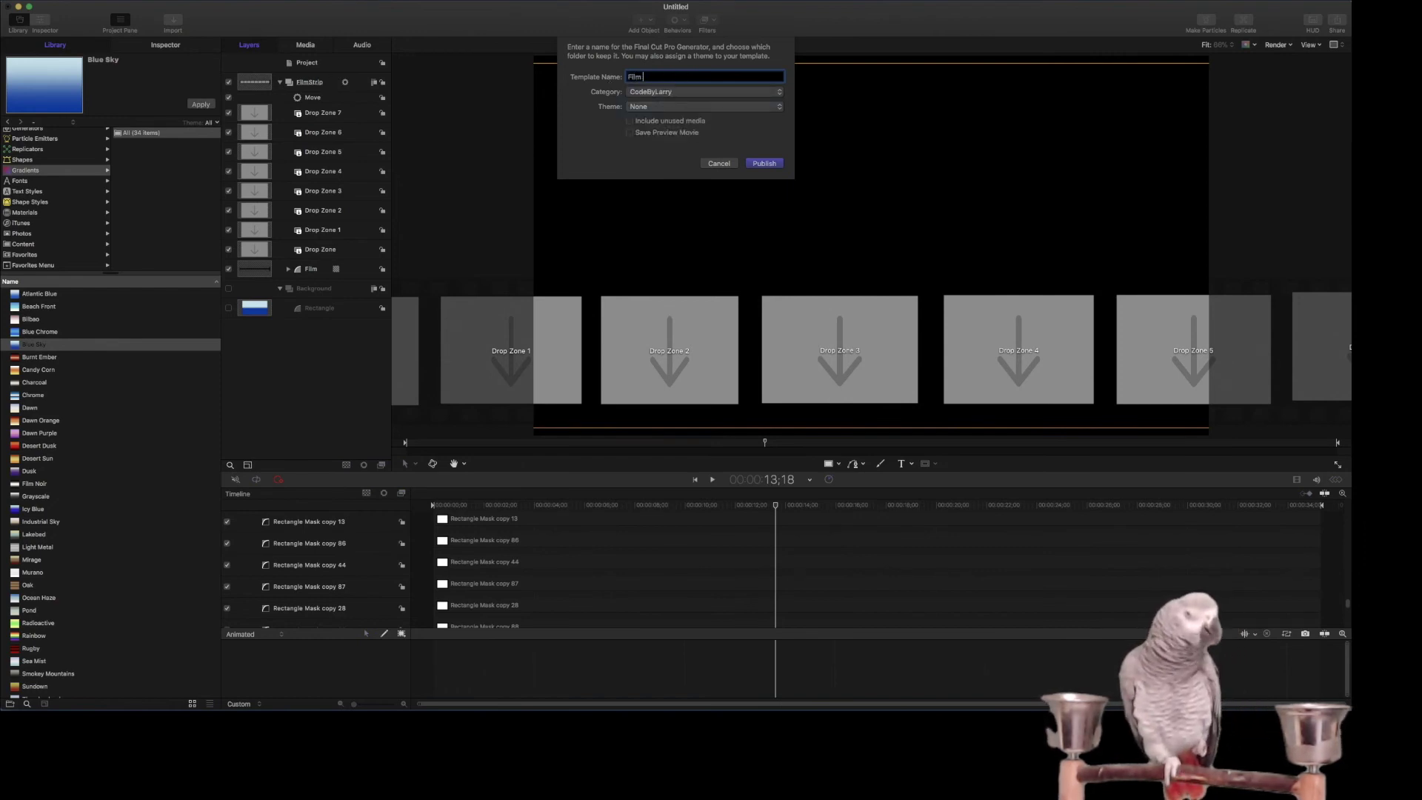
text( Strip Generator)
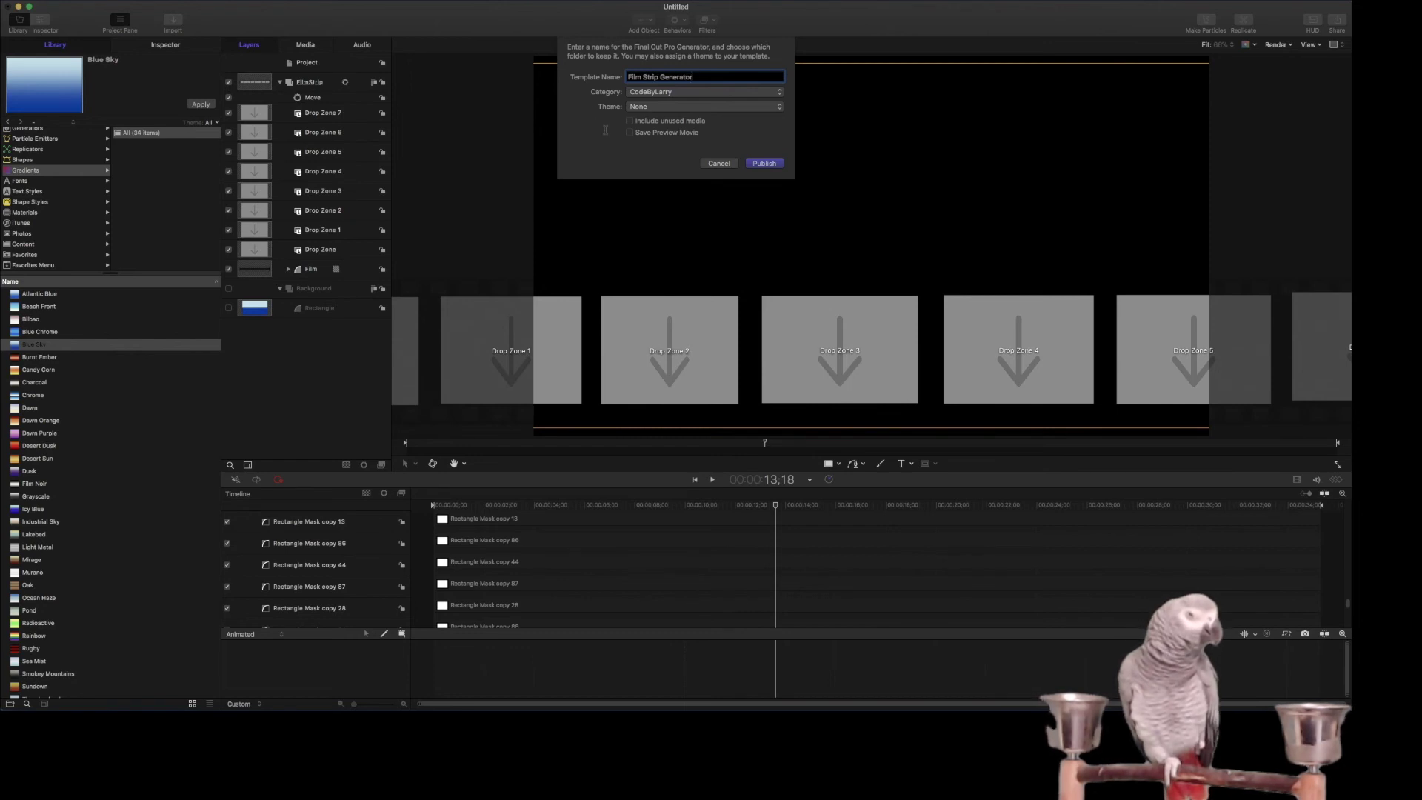
click(630, 133)
click(763, 164)
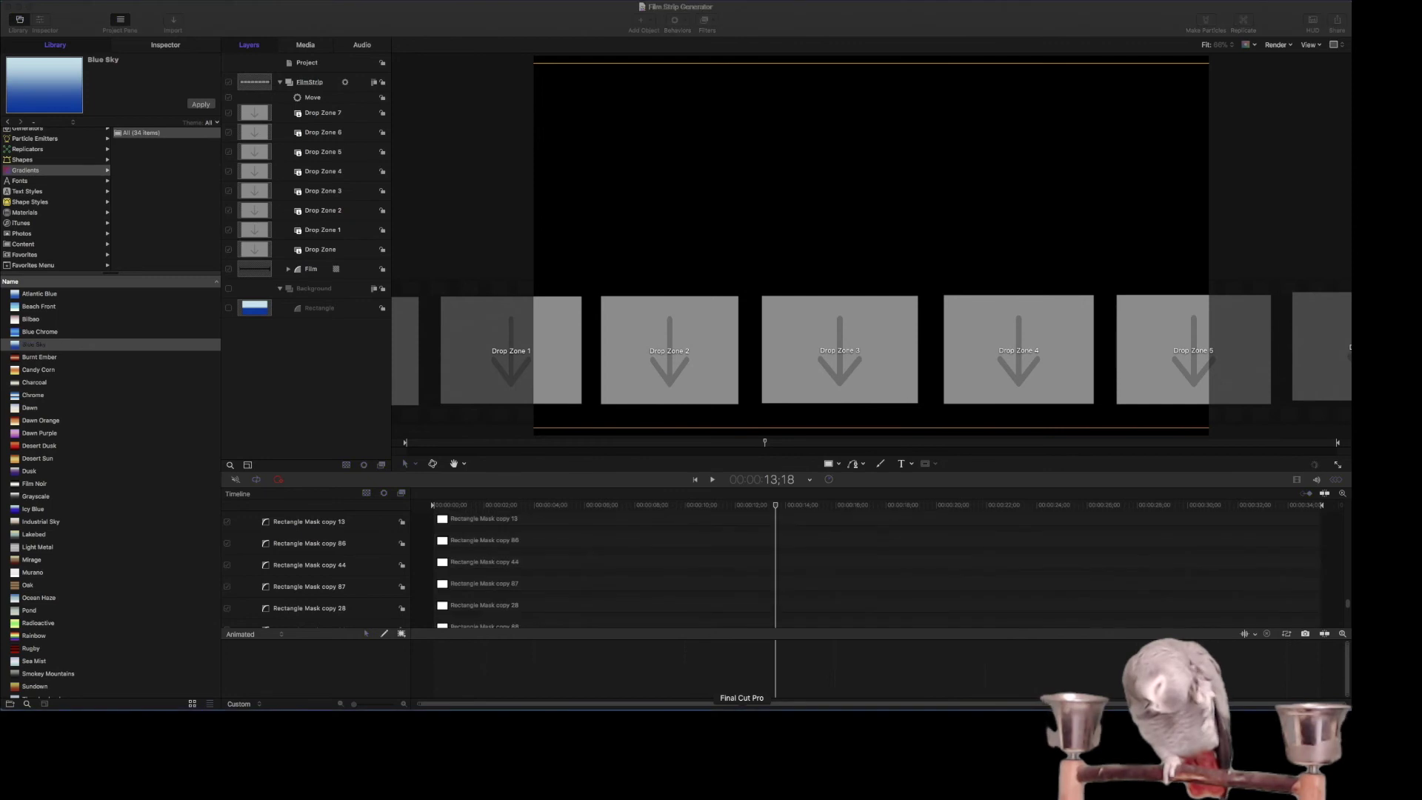
Switch to Final Cut Pro and browse the chosen library's clips.
click(741, 709)
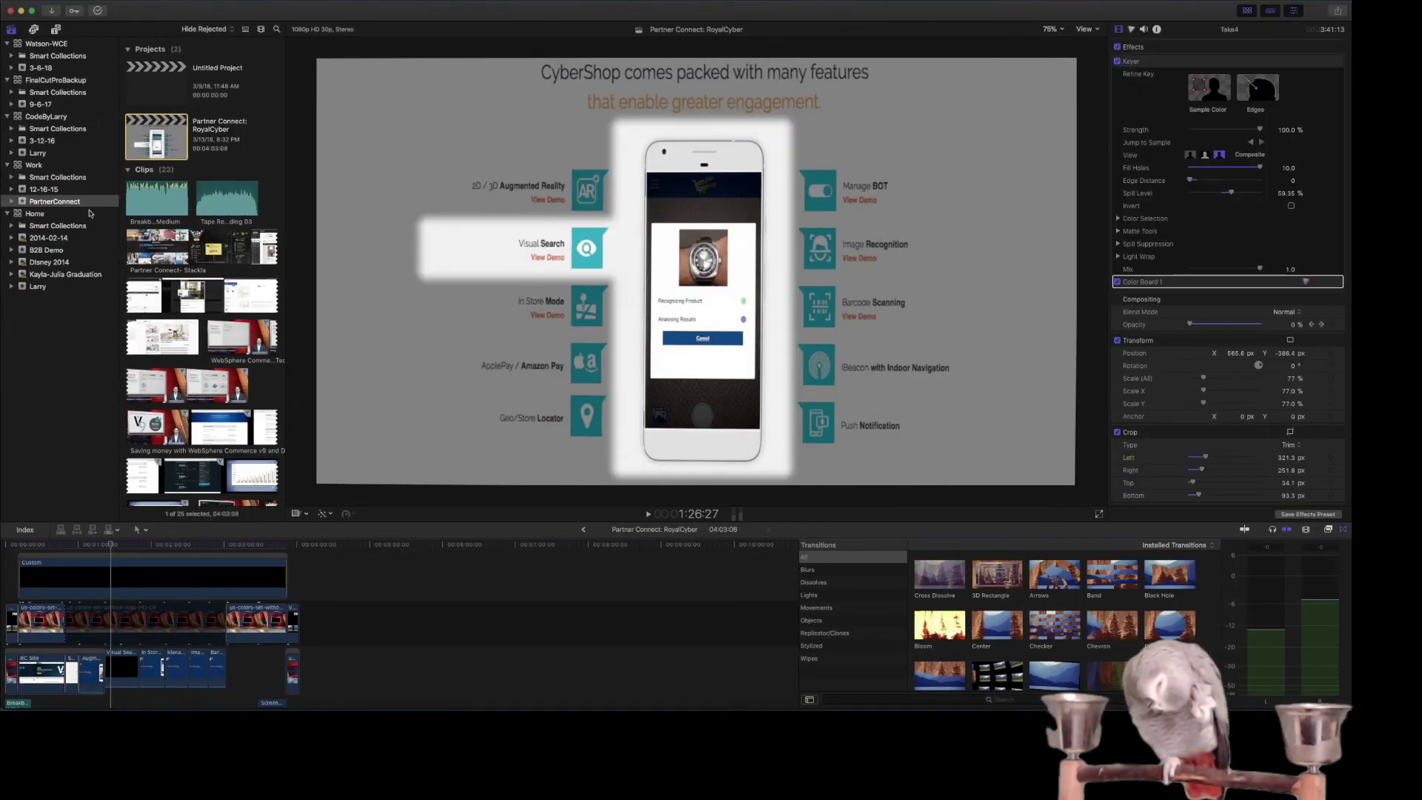
click(41, 117)
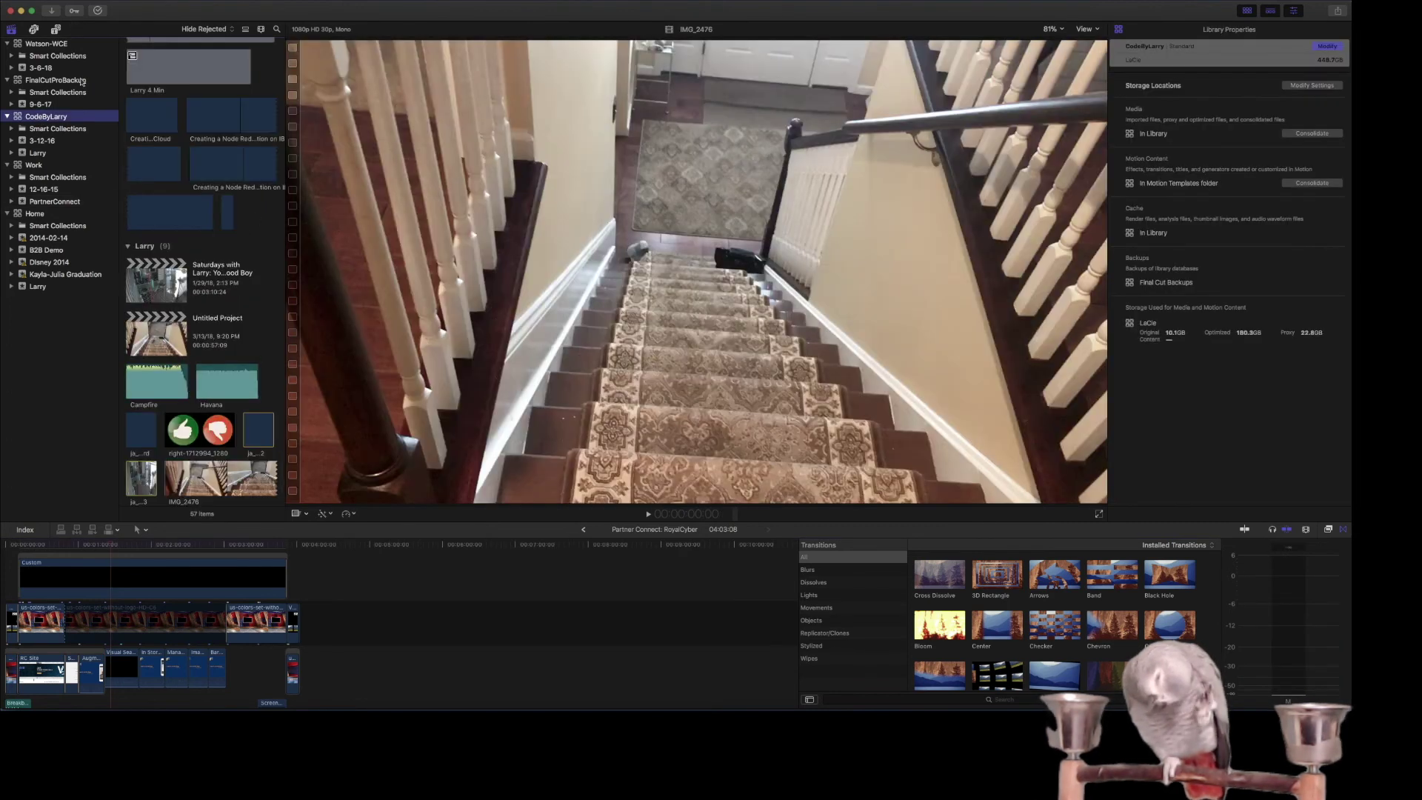
scroll(230, 191, up, 15)
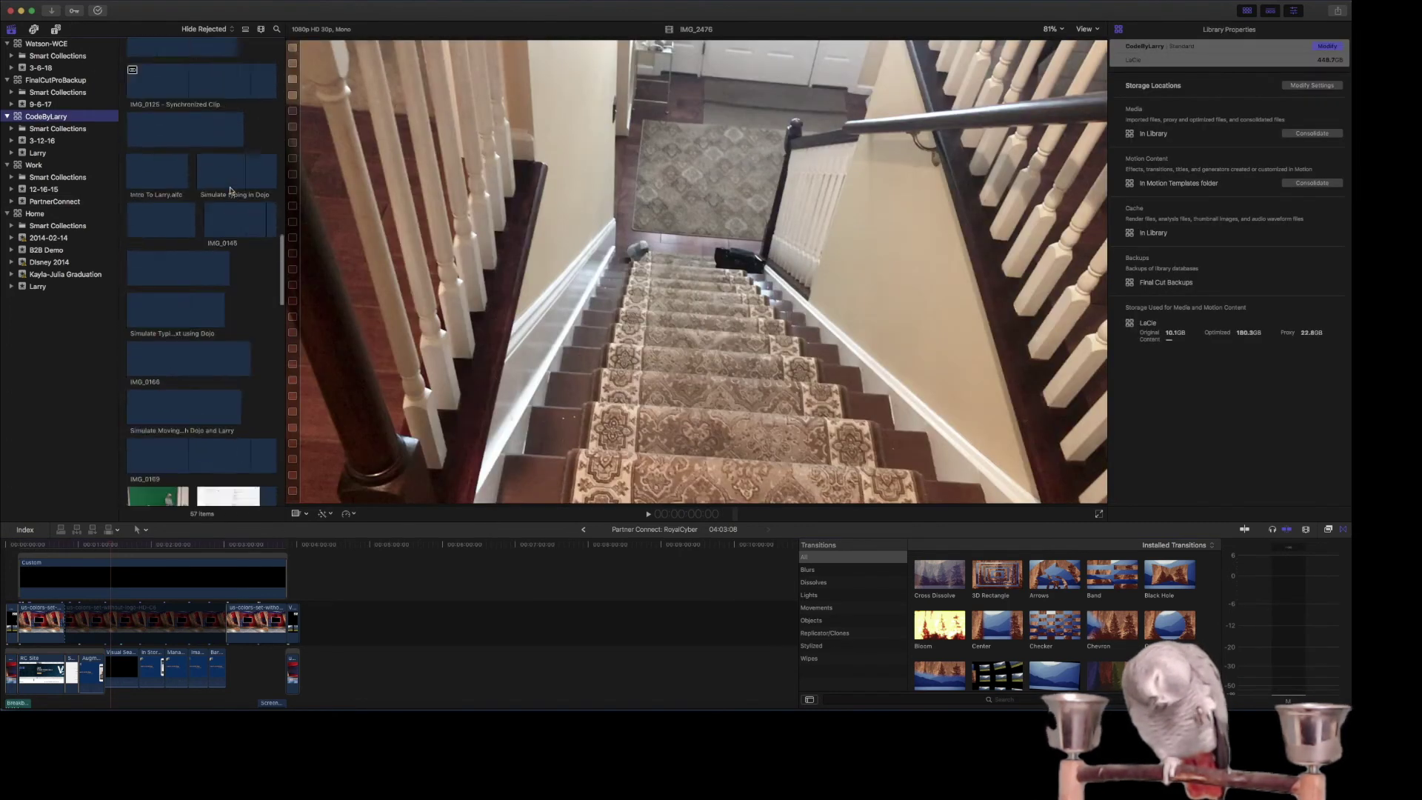
scroll(231, 190, down, 1)
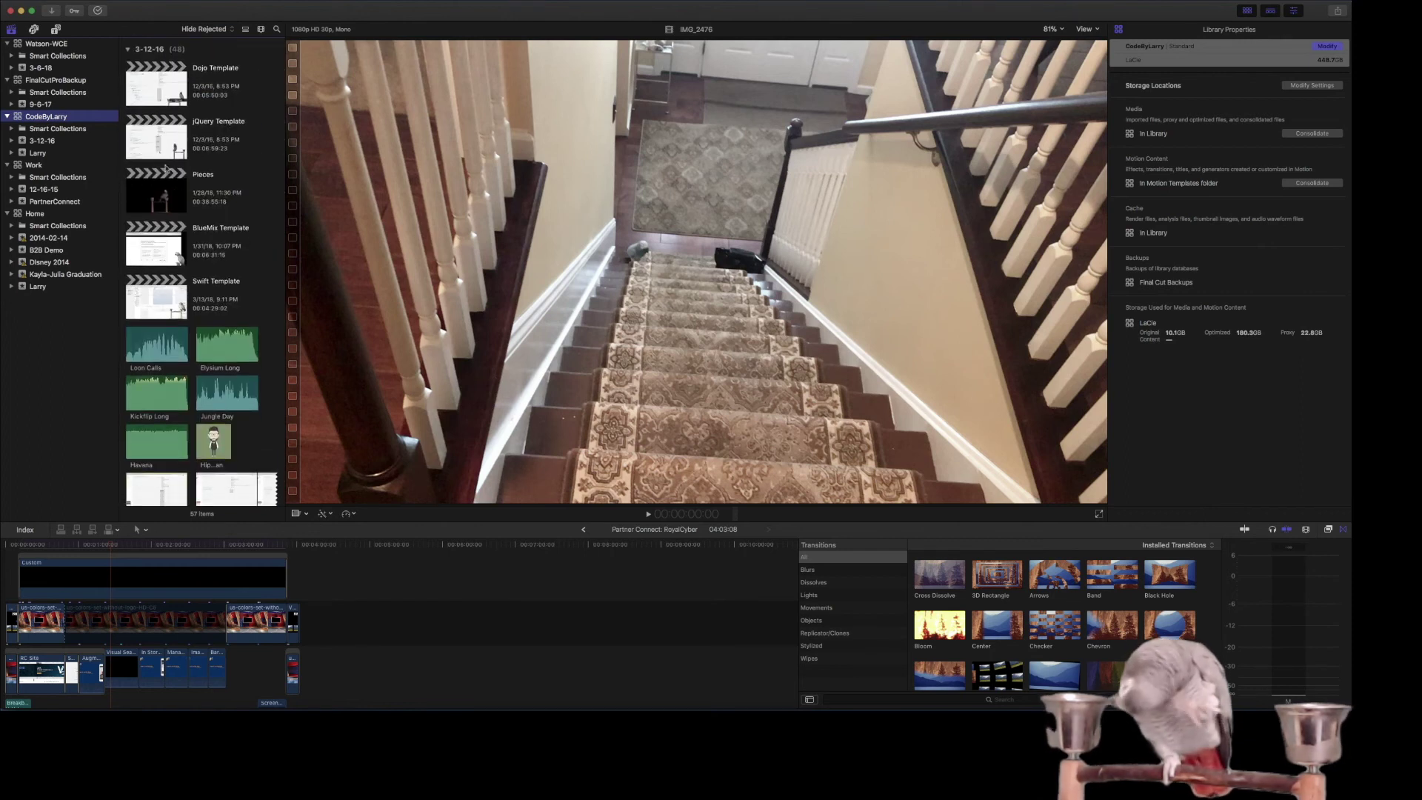
Create a new 1080p HD project named FilmStringTest in event 3-12-16.
click(92, 3)
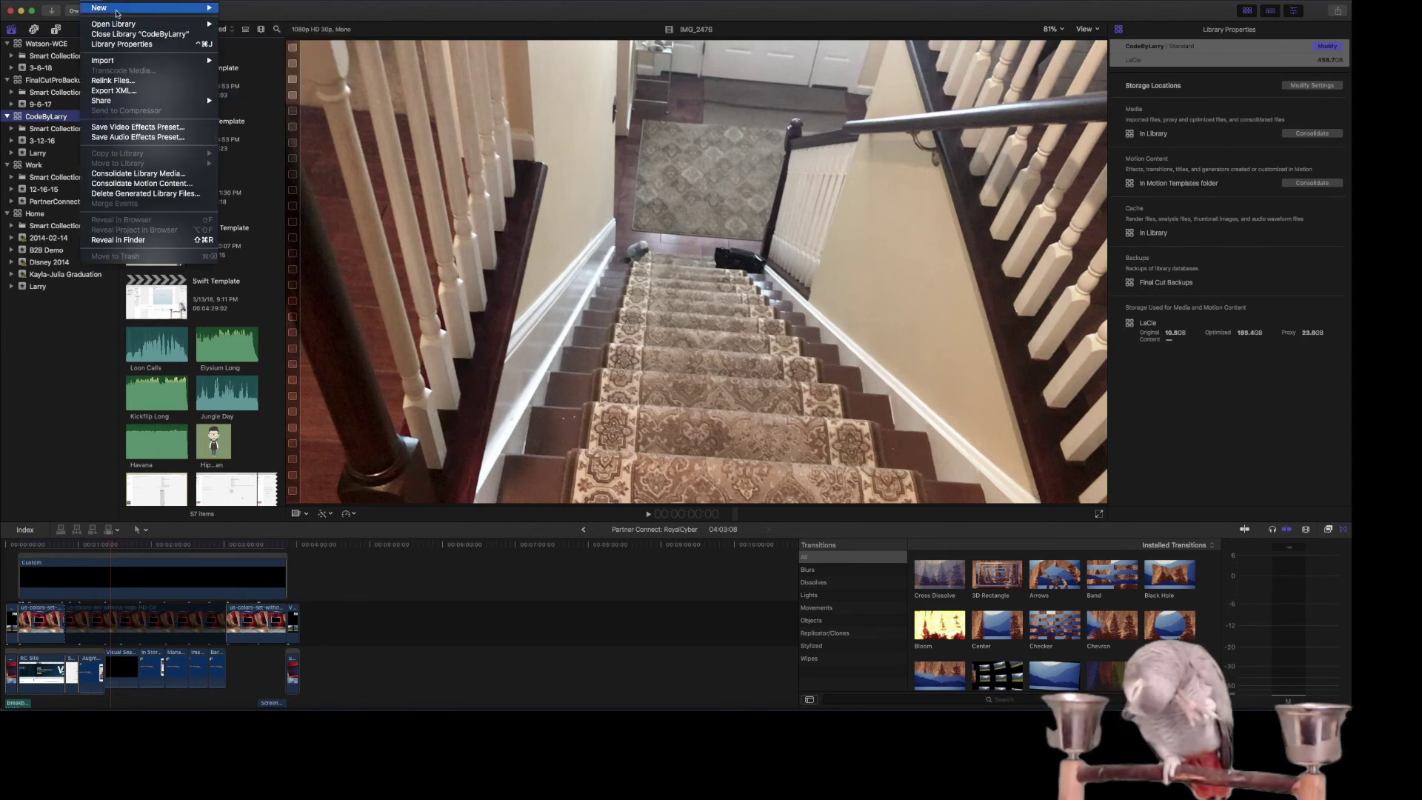
mouse_move(116, 13)
click(281, 10)
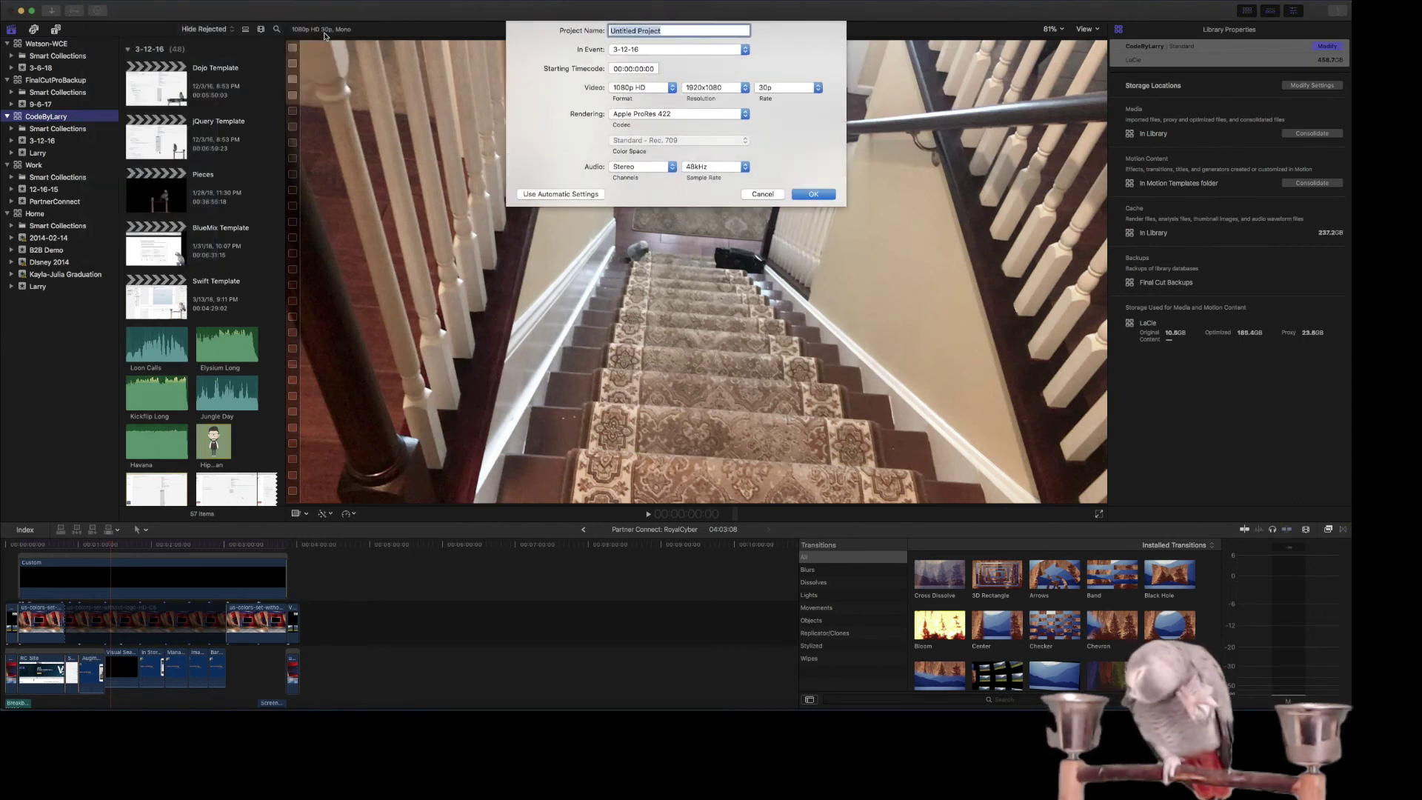
text(FilmStringTest)
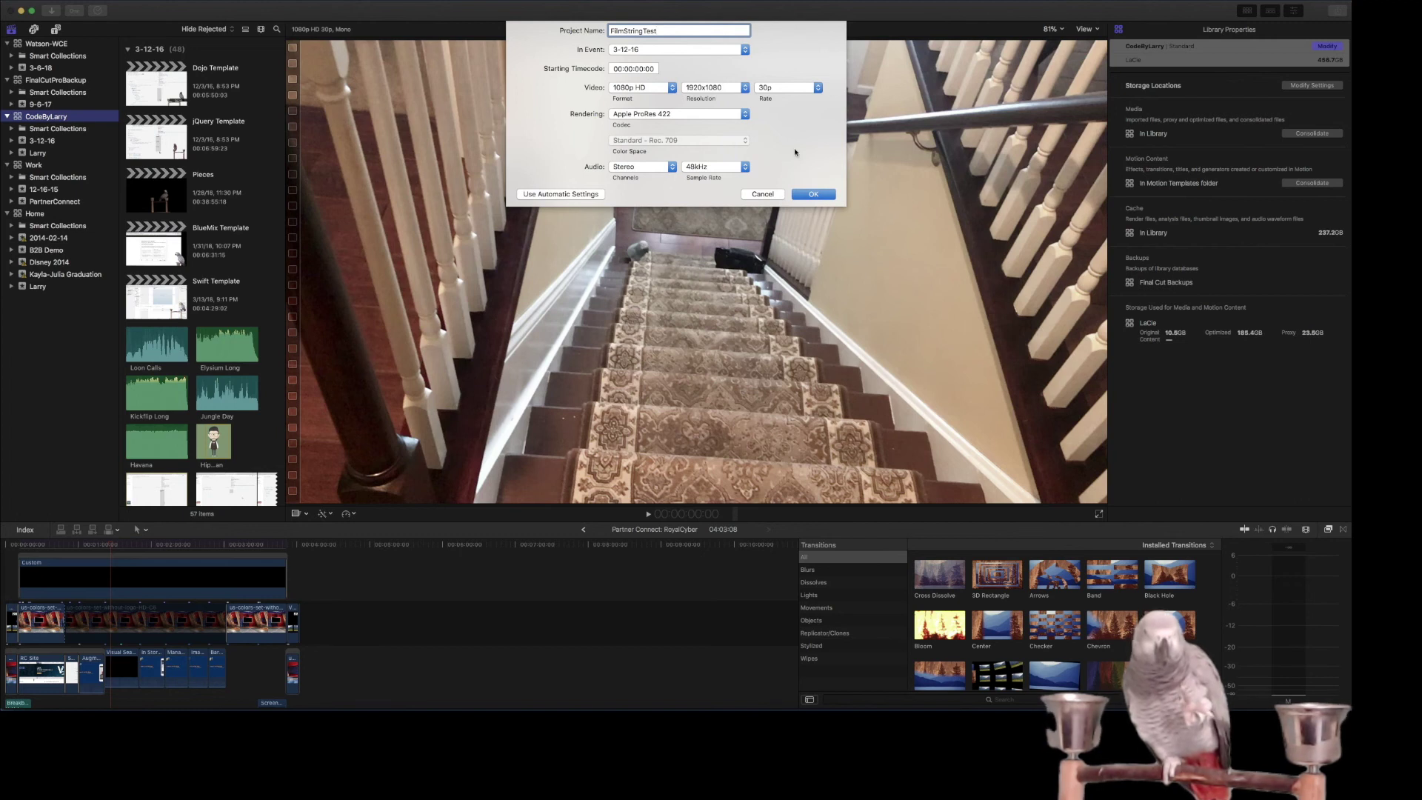
click(808, 196)
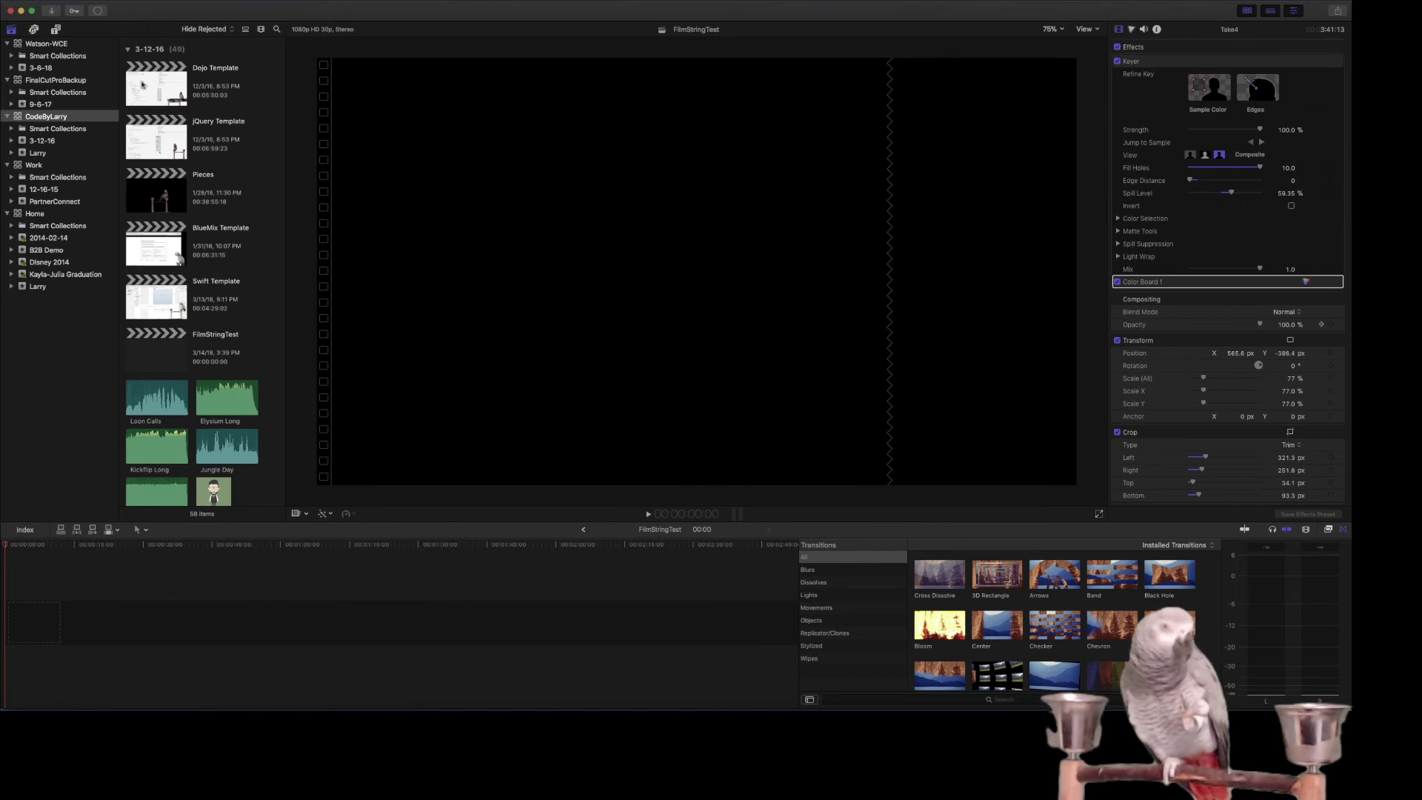
Drag CodeByLarry's Film Strip Generator into the FilmStringTest timeline and show its Generator inspector.
click(54, 31)
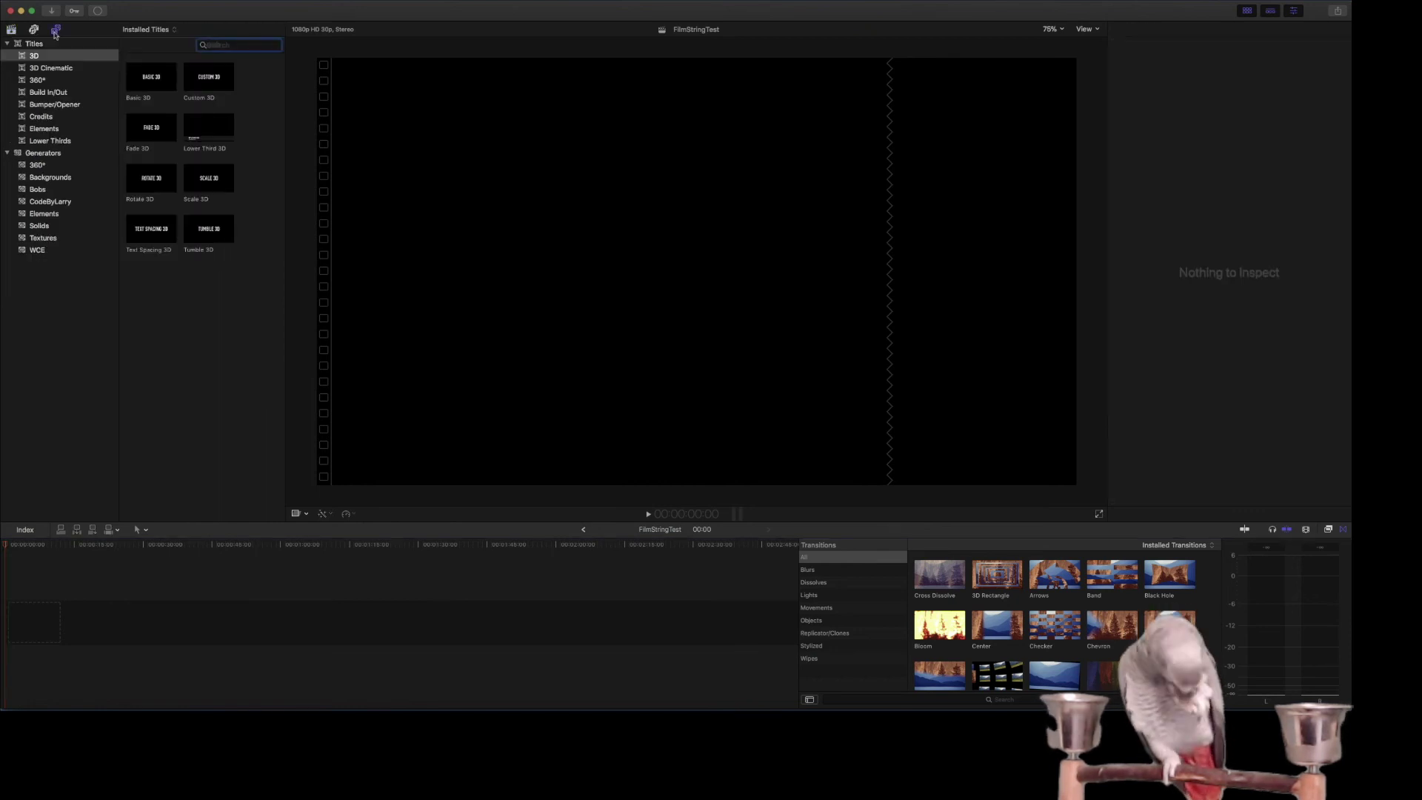
click(70, 204)
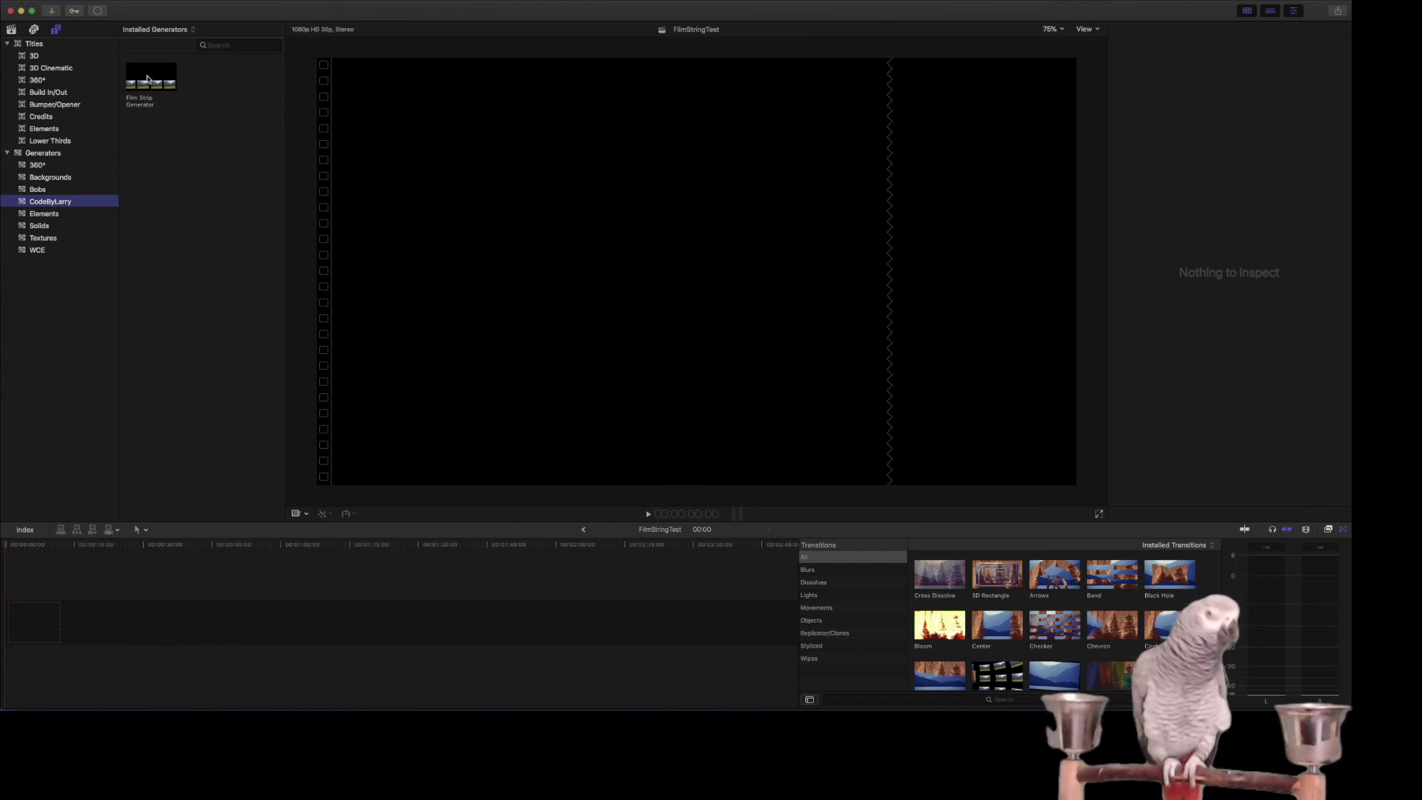
drag(147, 79, 26, 622)
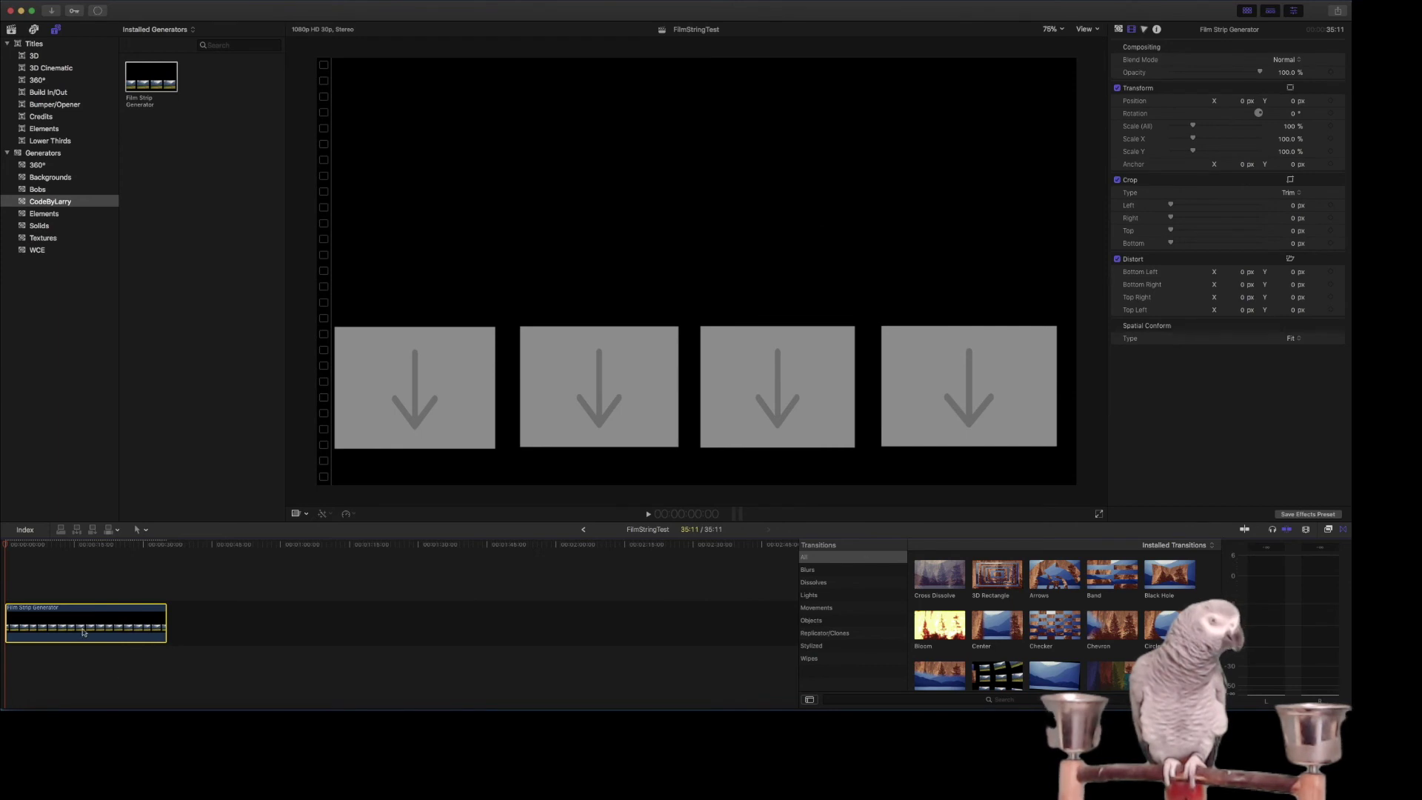
click(1118, 30)
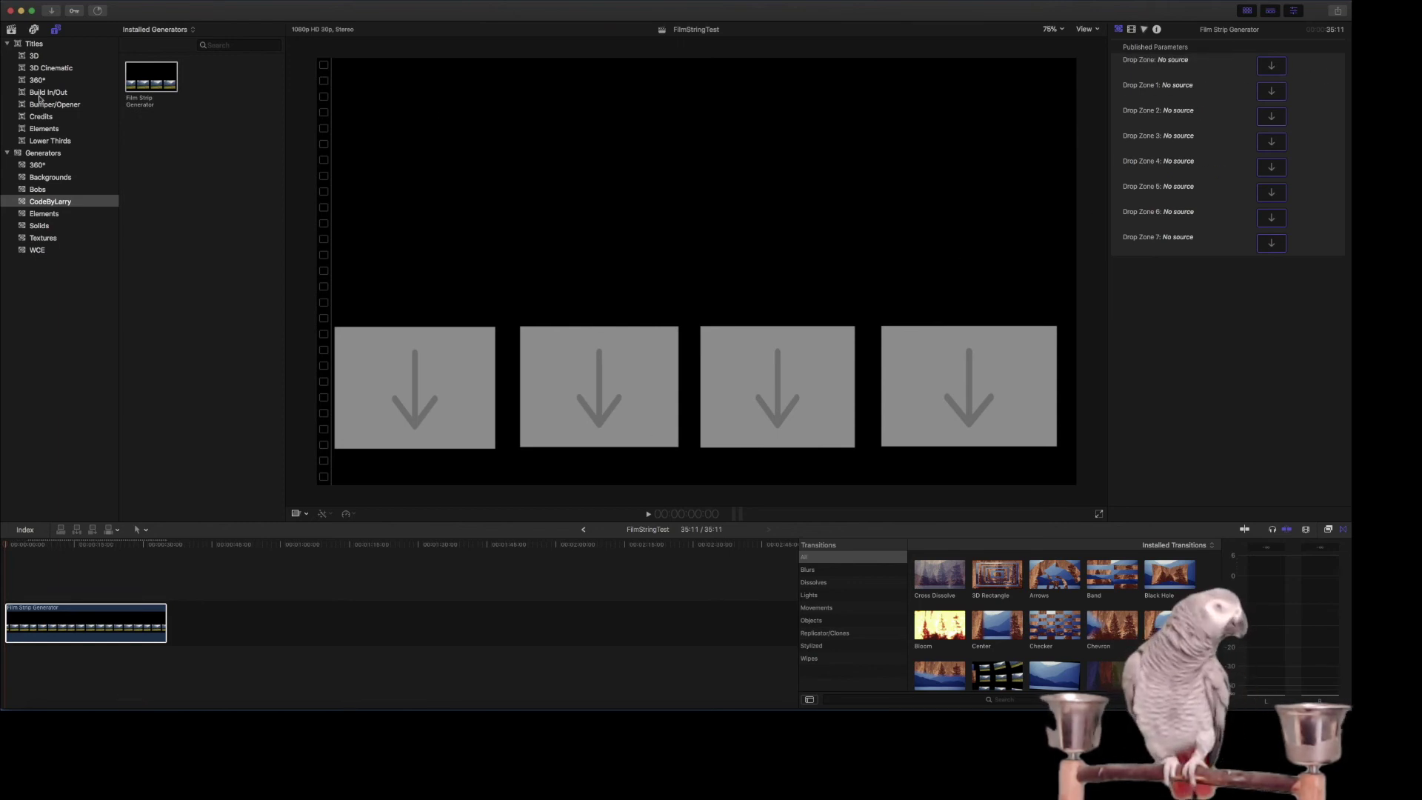
Select the Film Strip Generator clip and assign the green-screen parrot clip to the first drop zone.
click(11, 30)
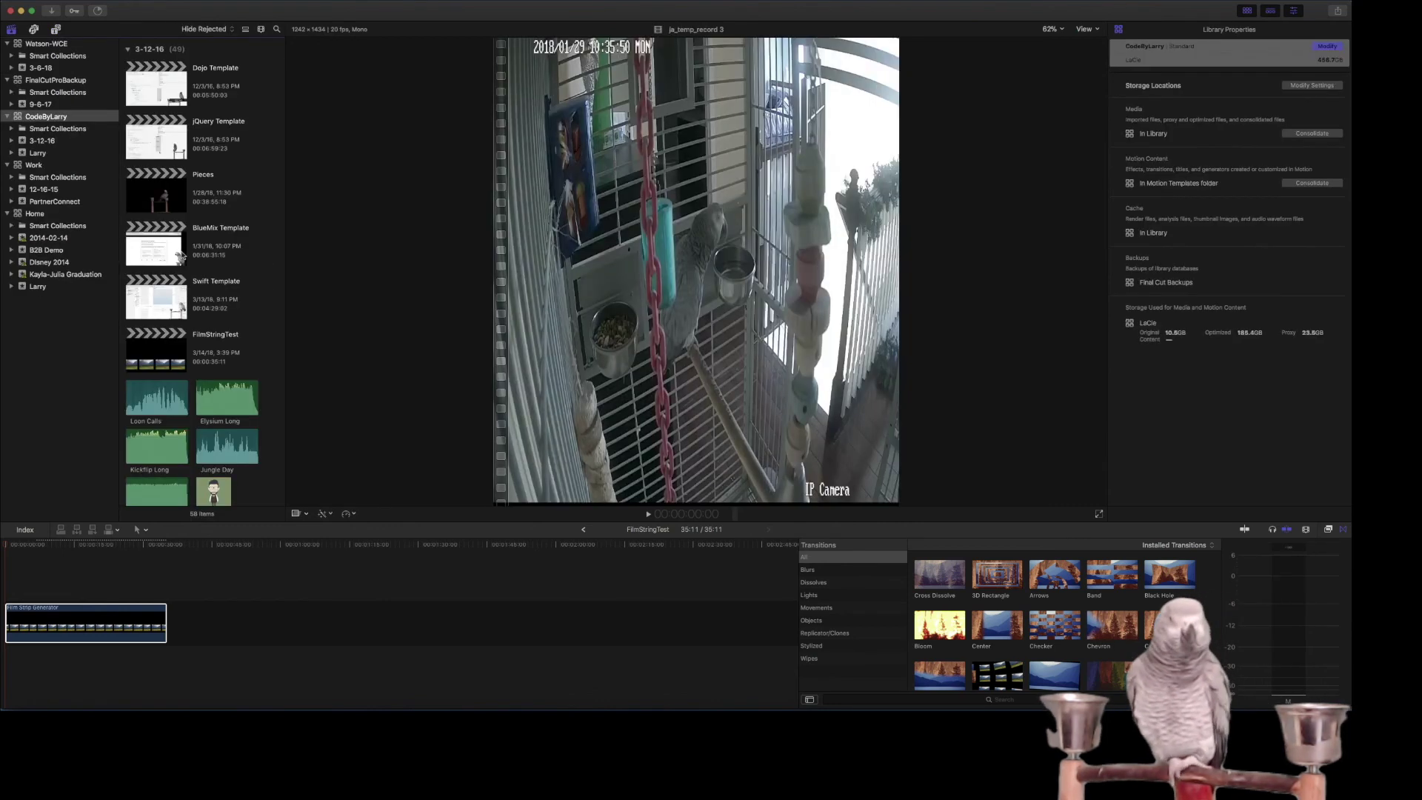
scroll(221, 311, down, 10)
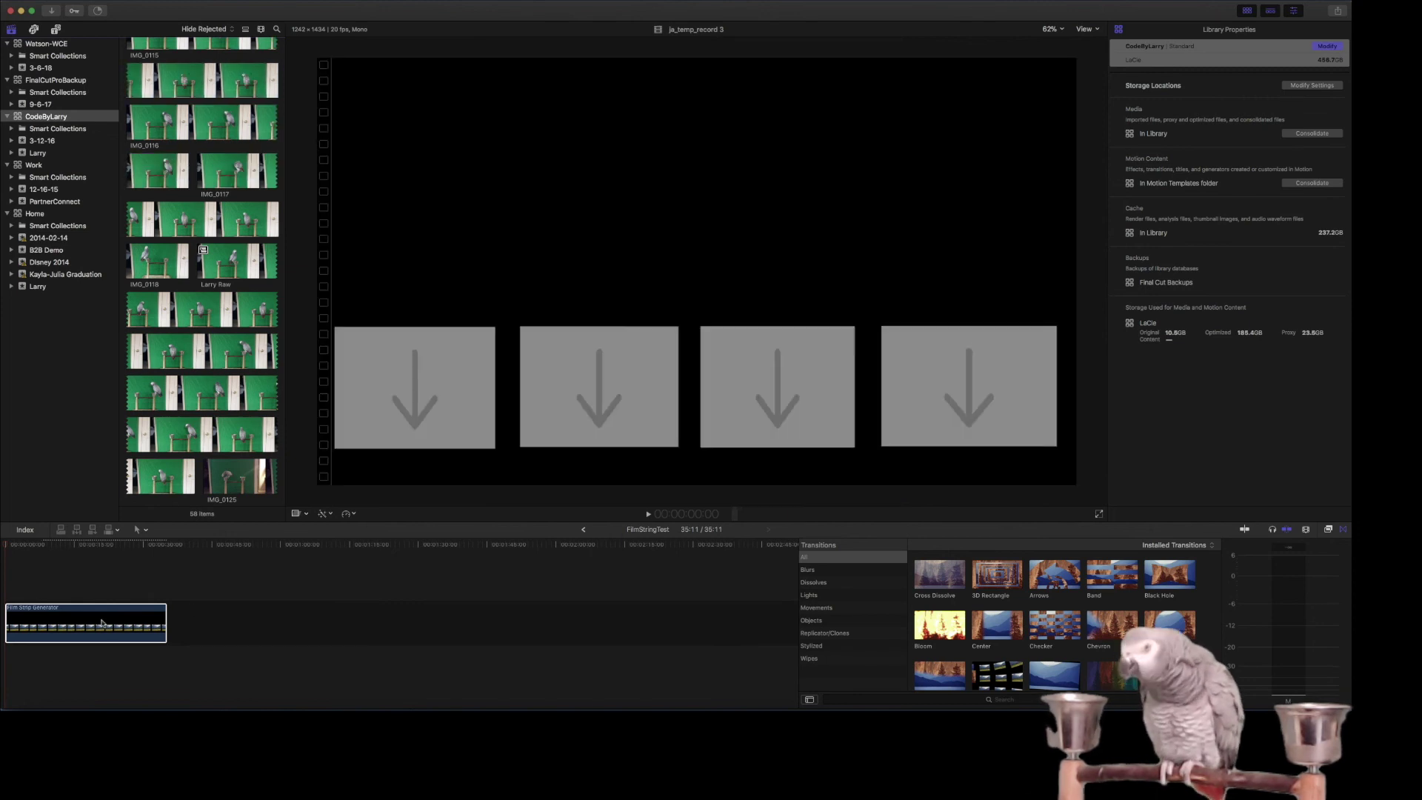
click(102, 623)
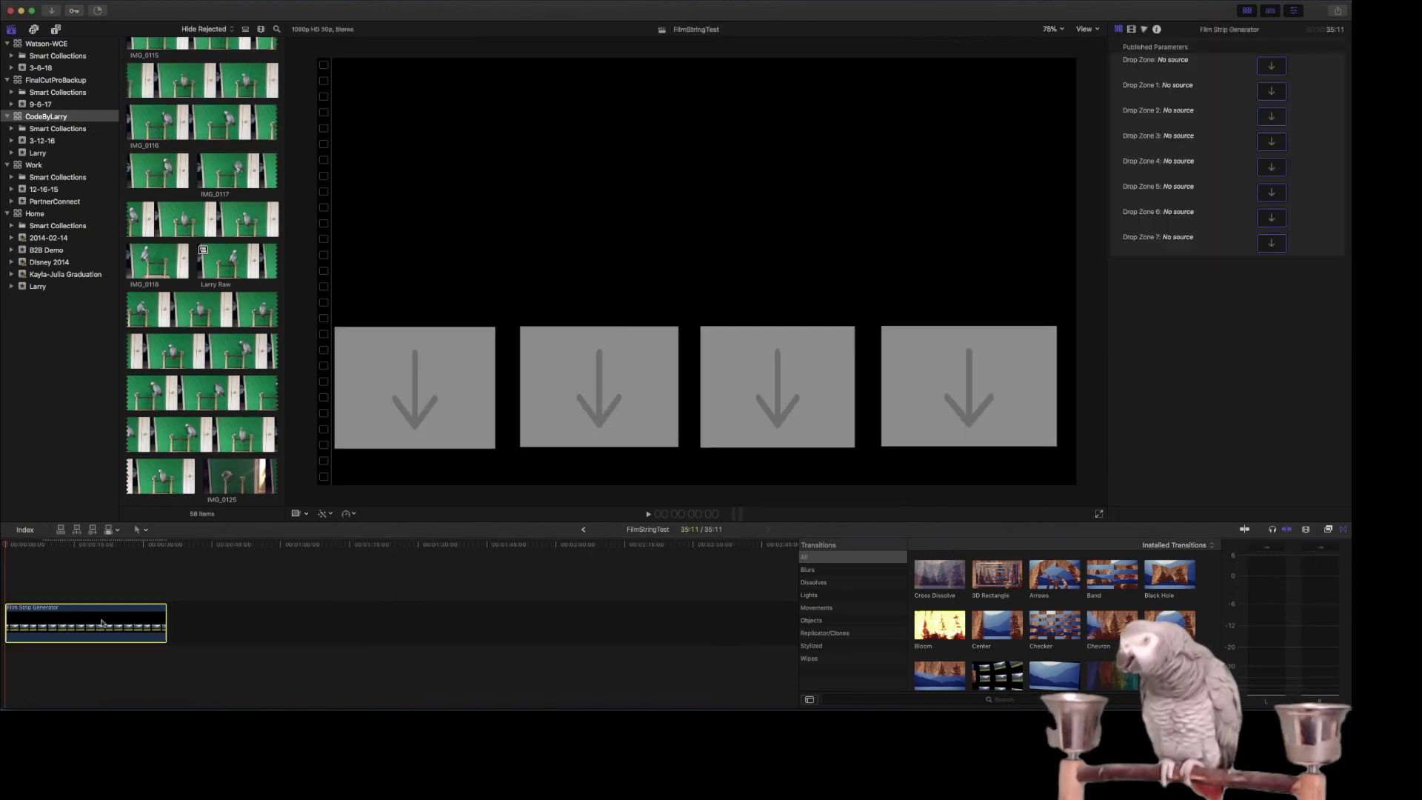
click(1272, 67)
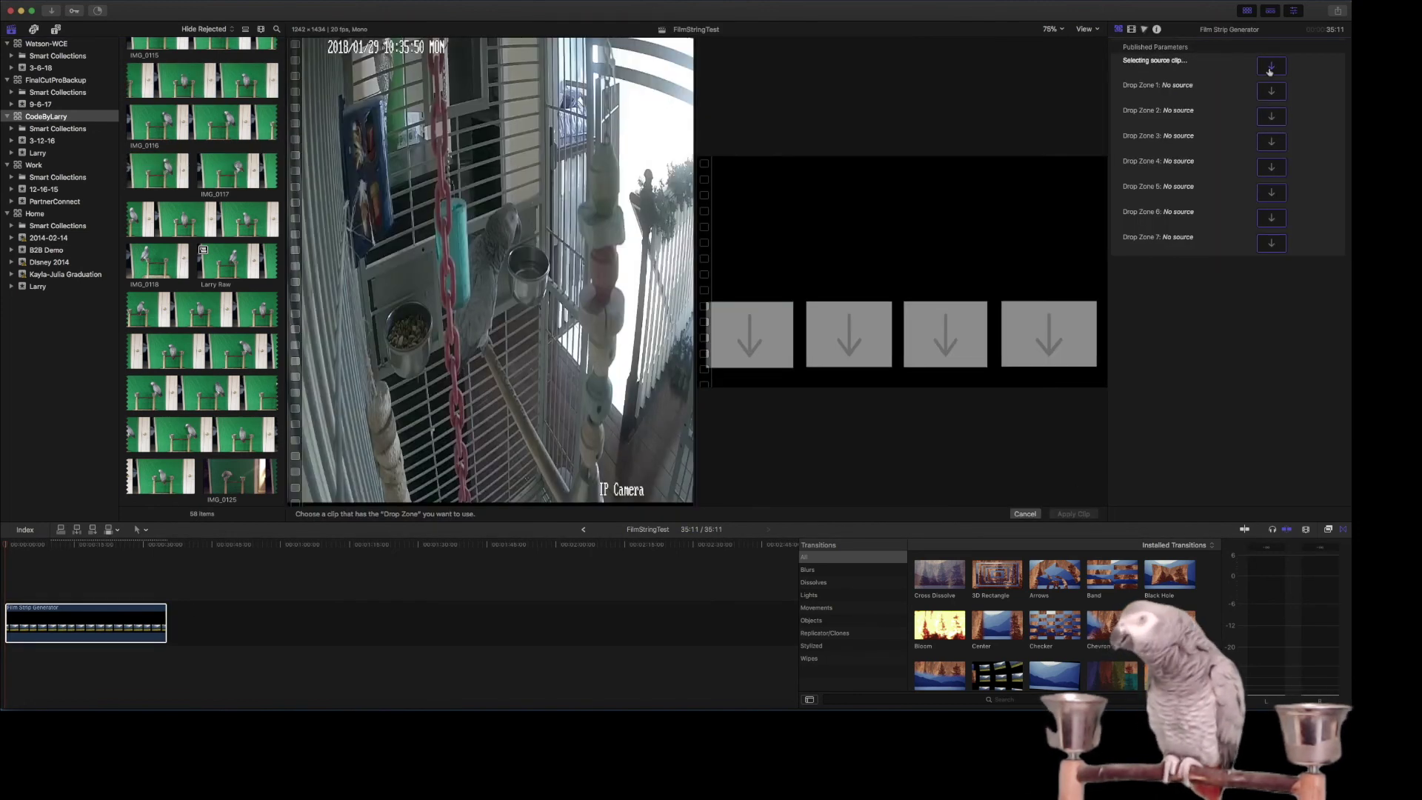
click(170, 92)
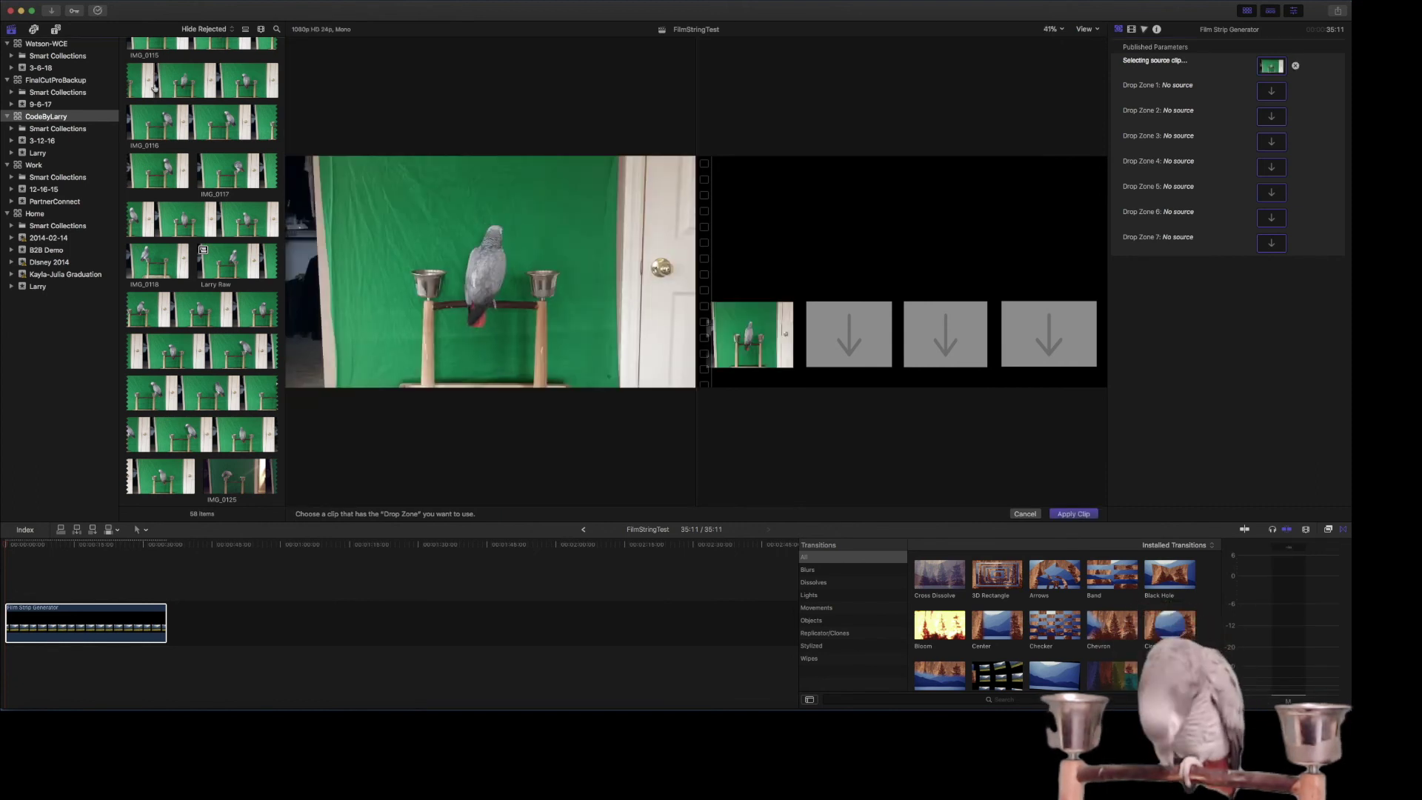
Fill the next drop zones with two cursor animation clips, the CRUD tutorial and MultipleDestinationViews.
scroll(251, 231, down, 10)
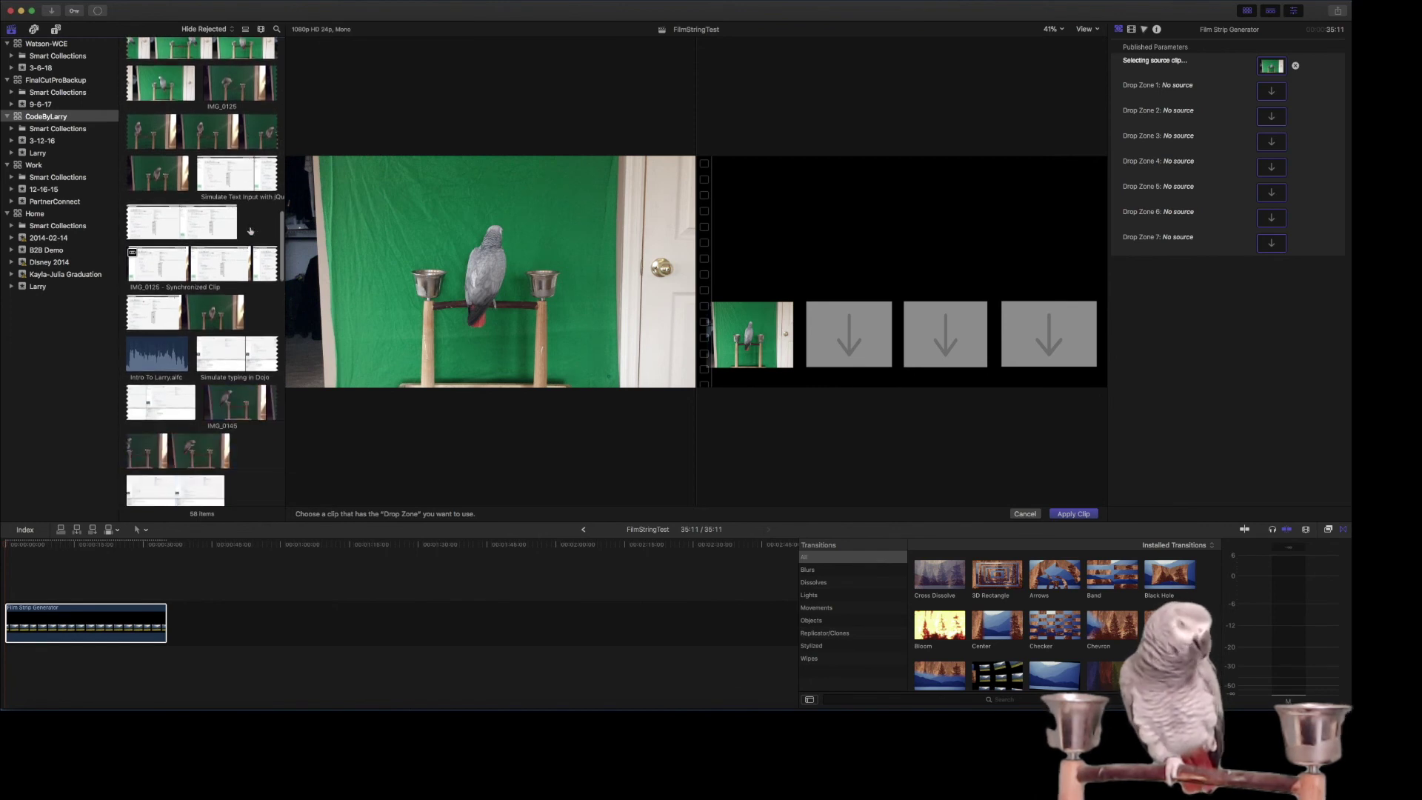
scroll(251, 231, down, 3)
scroll(209, 254, up, 10)
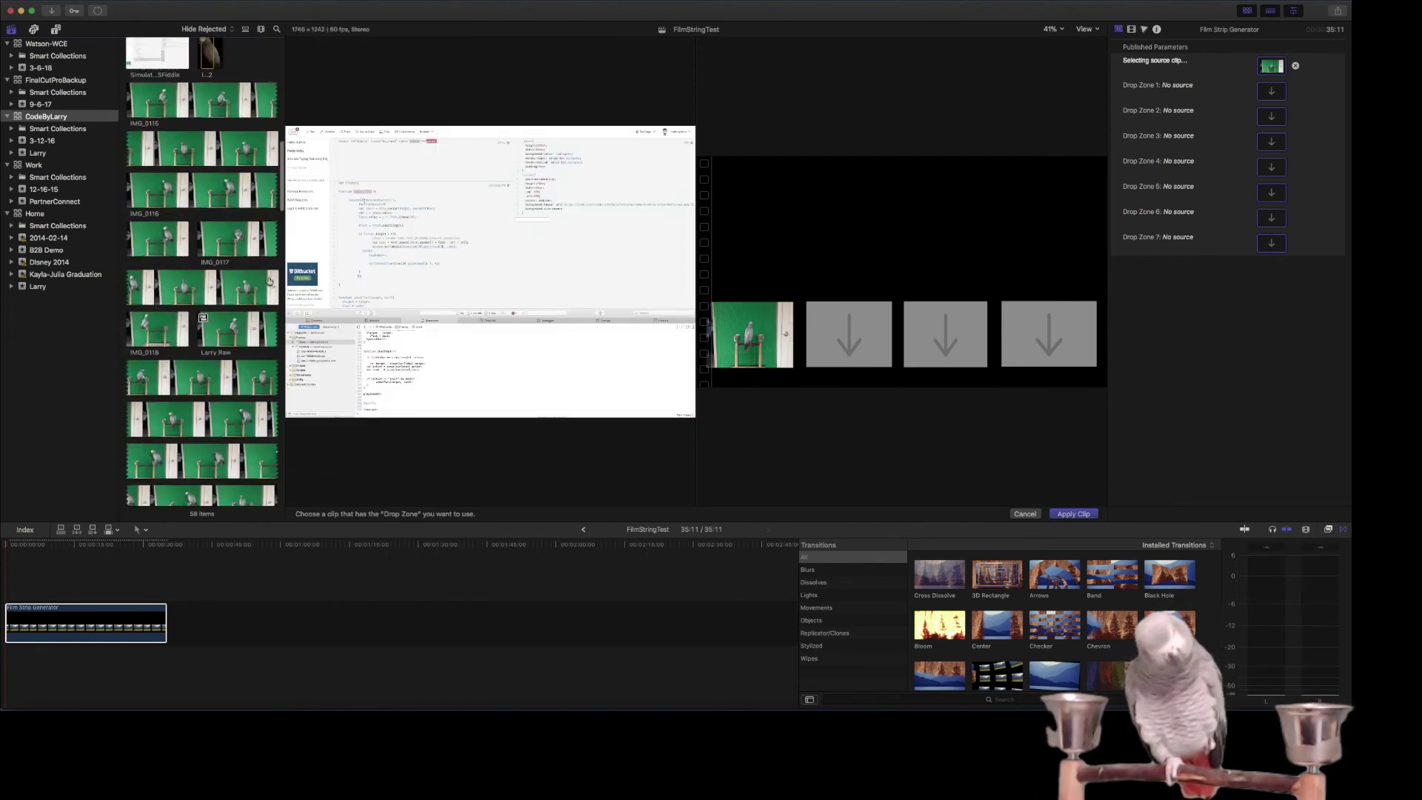
click(208, 254)
click(236, 360)
scroll(215, 220, down, 8)
scroll(214, 220, down, 10)
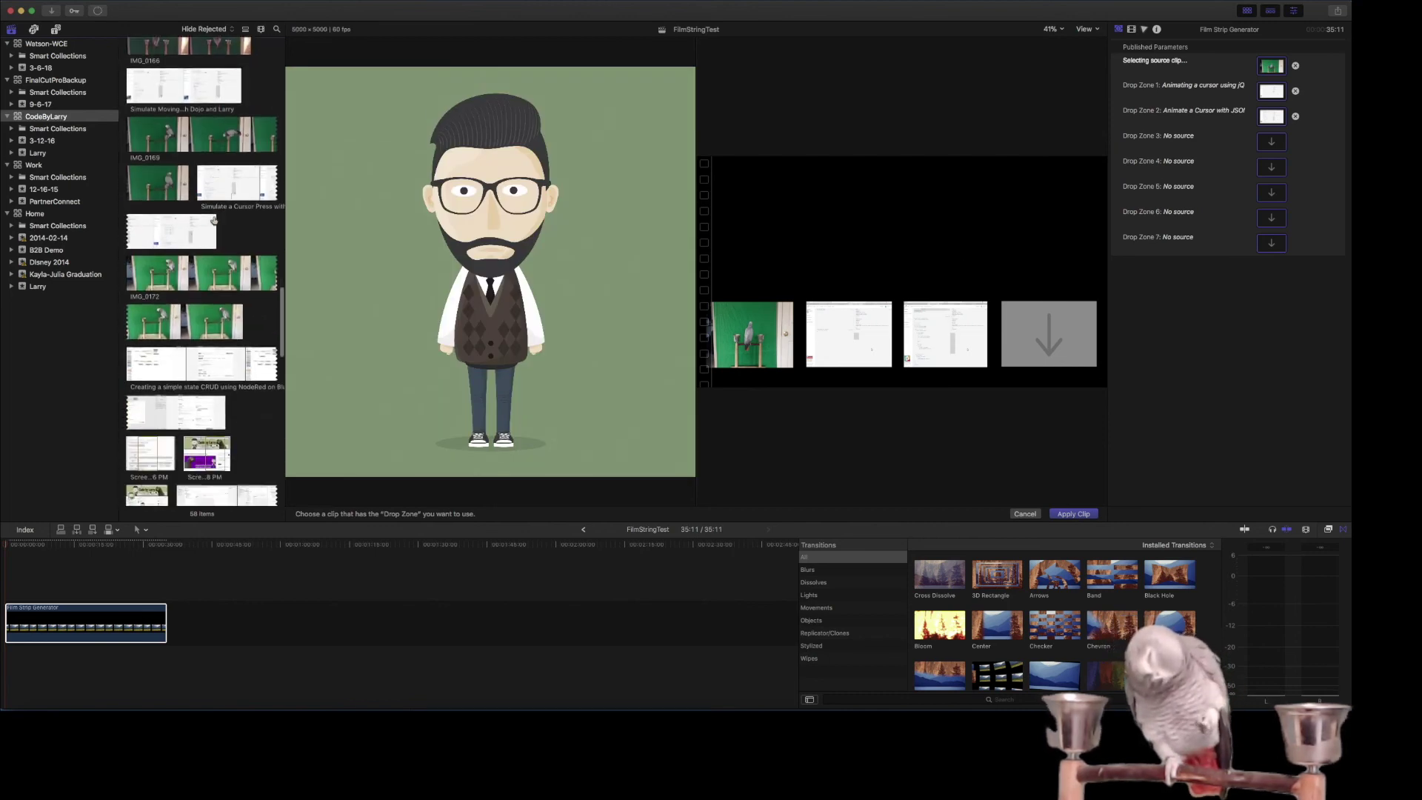
click(214, 246)
click(222, 374)
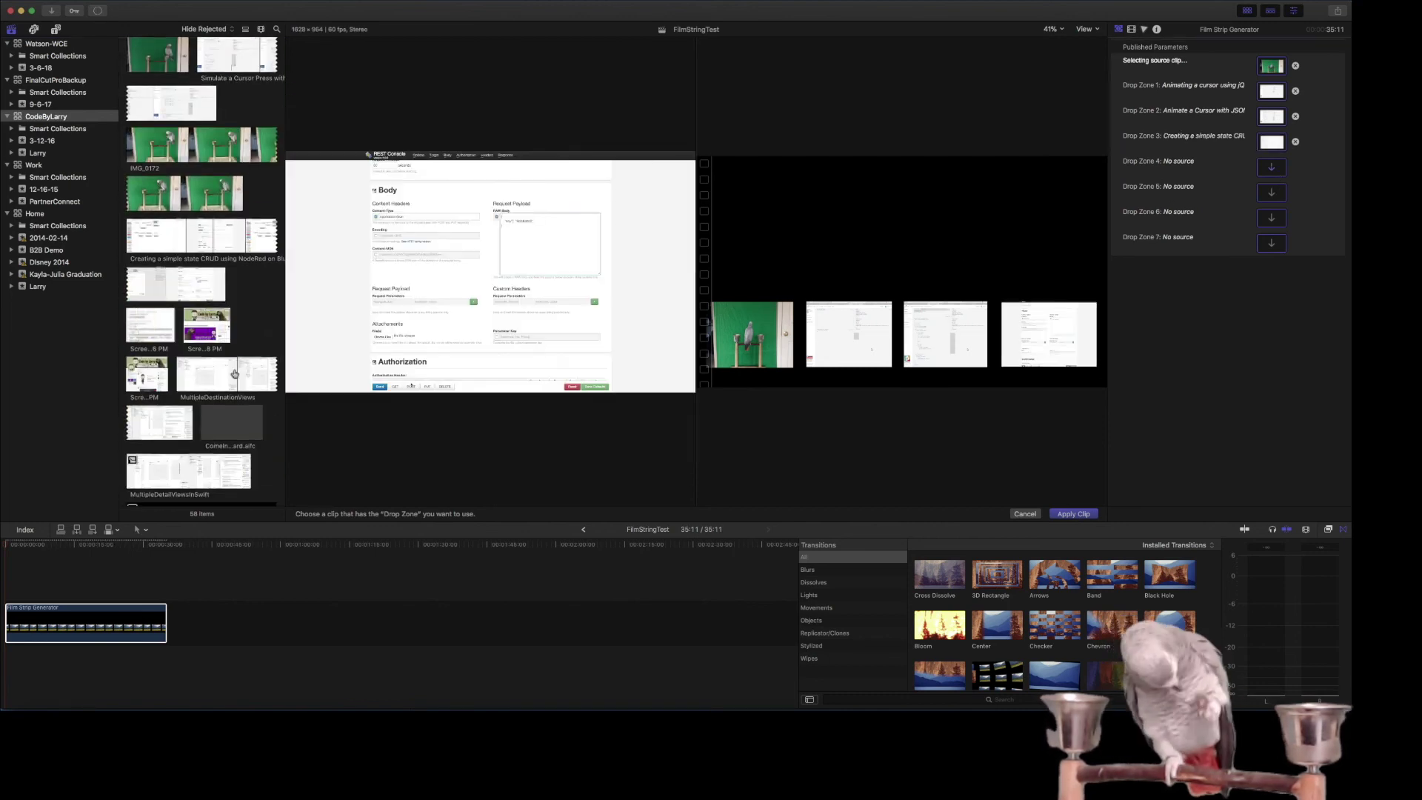
Fill the remaining drop zones with FullLarry, the stairs footage and the parrot on the stairs, then apply.
scroll(208, 297, down, 8)
click(200, 194)
scroll(185, 311, down, 8)
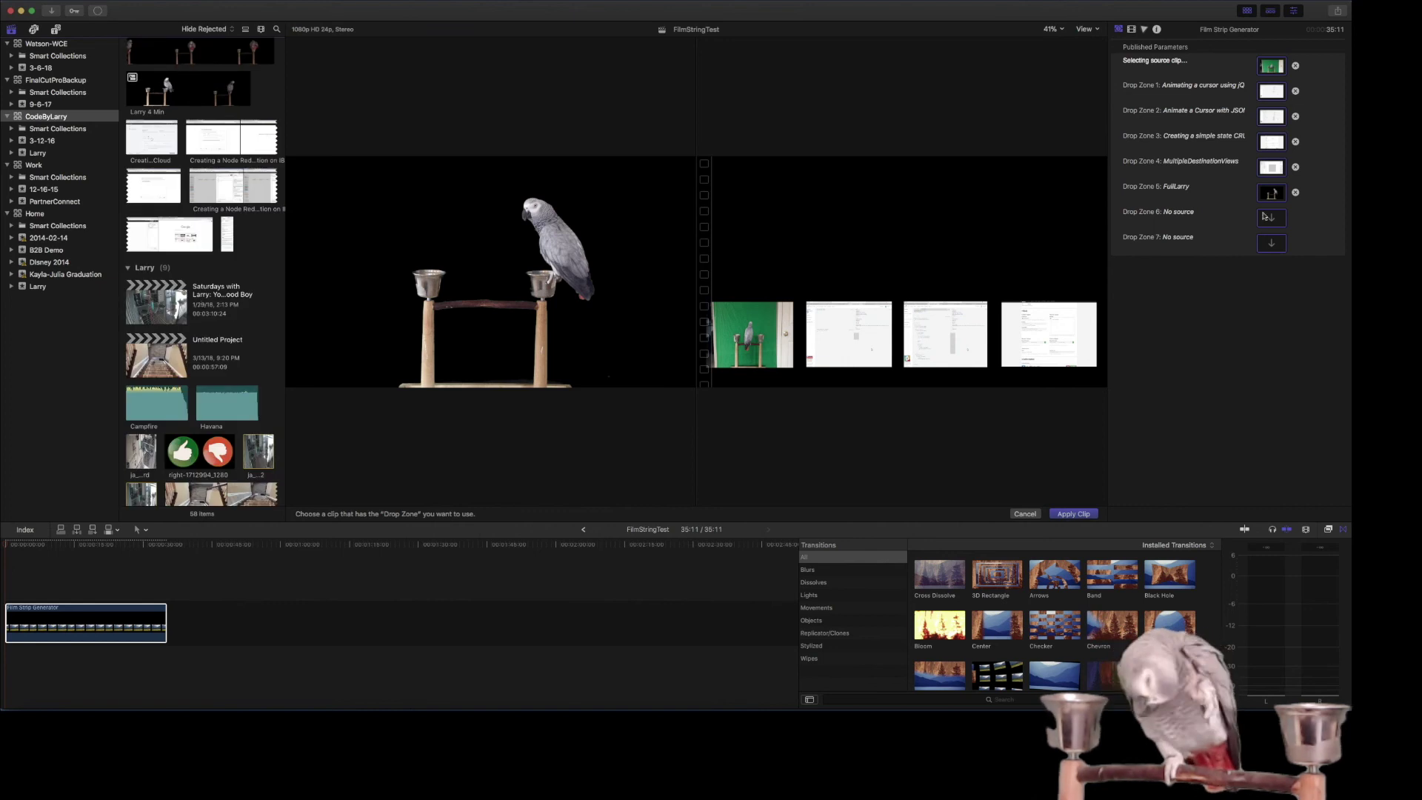
click(157, 309)
scroll(156, 310, down, 3)
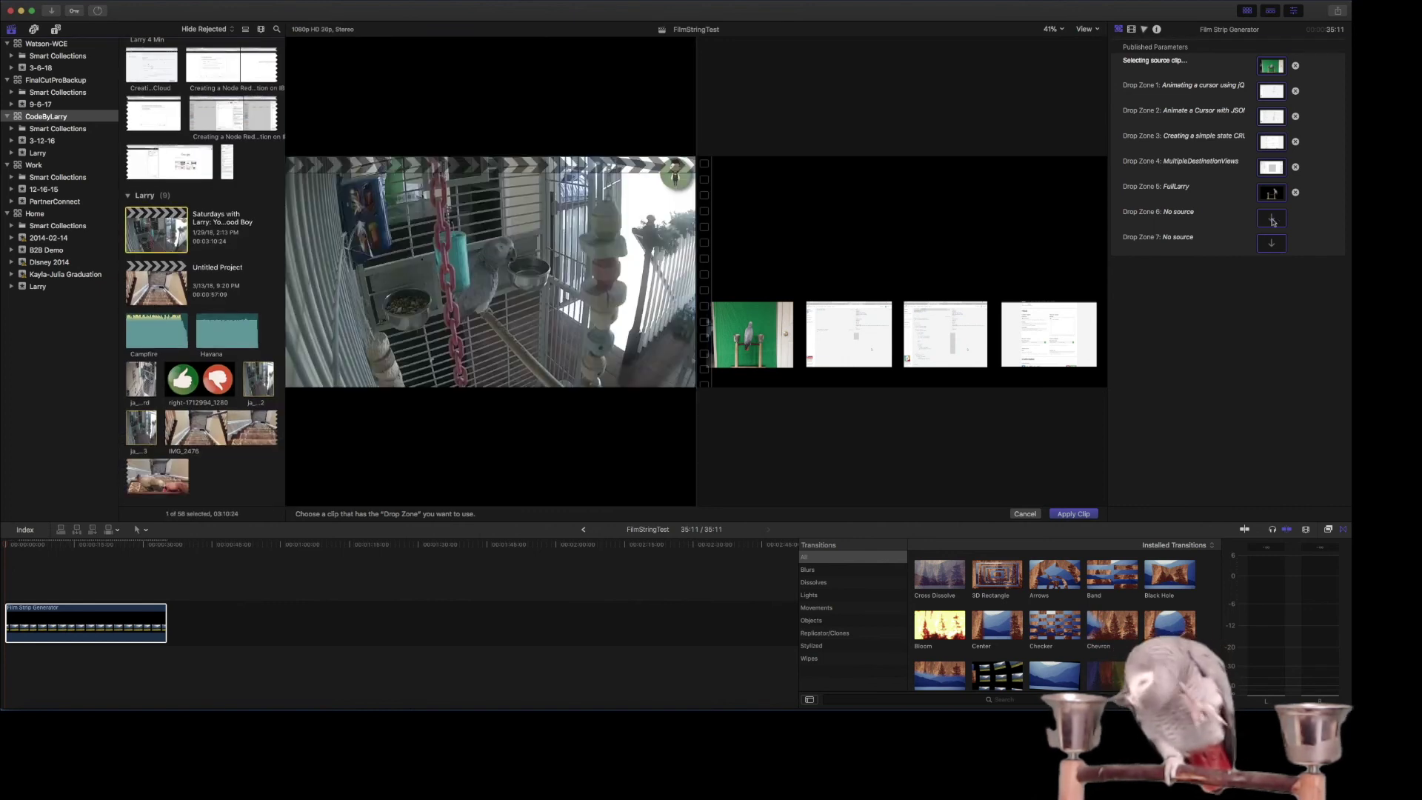
click(196, 428)
click(156, 476)
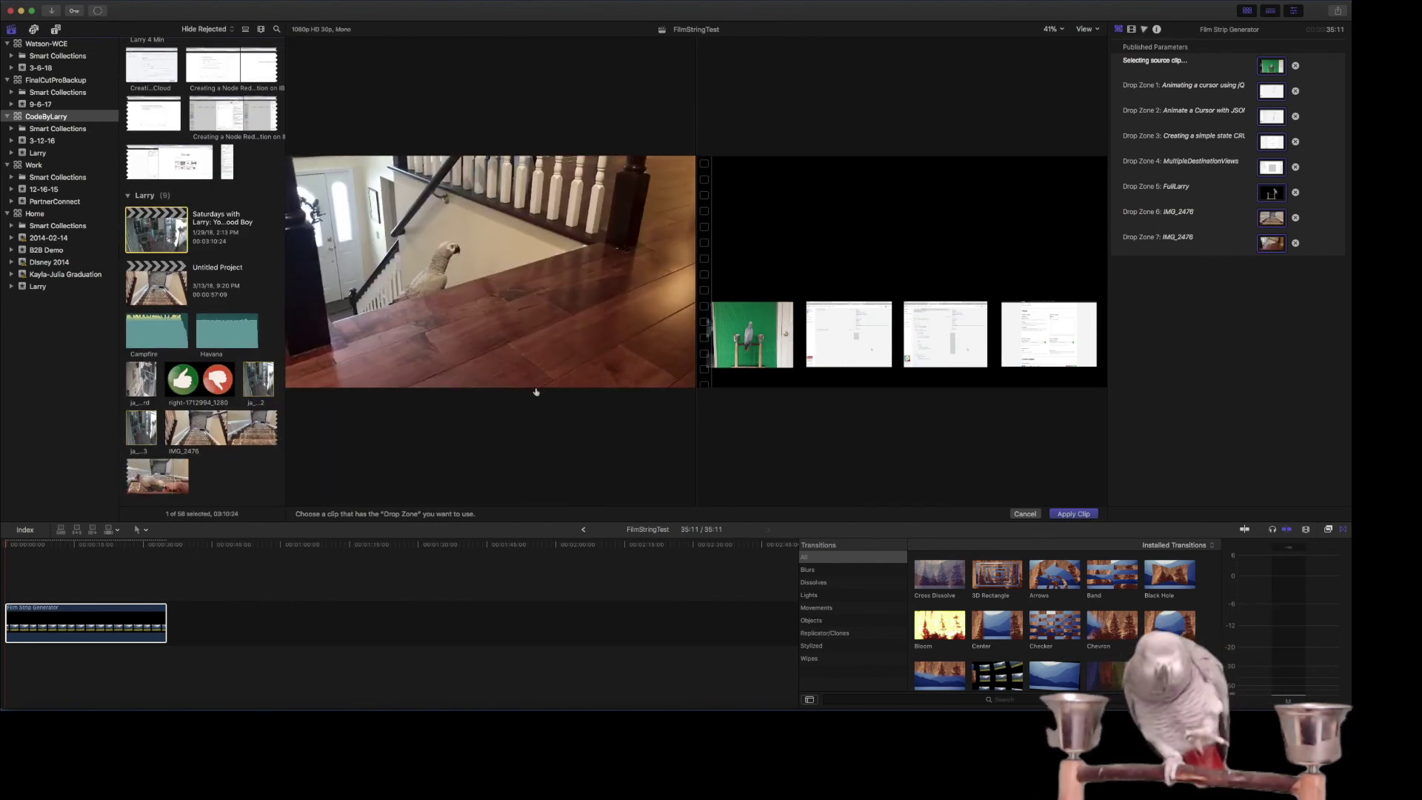
click(1074, 514)
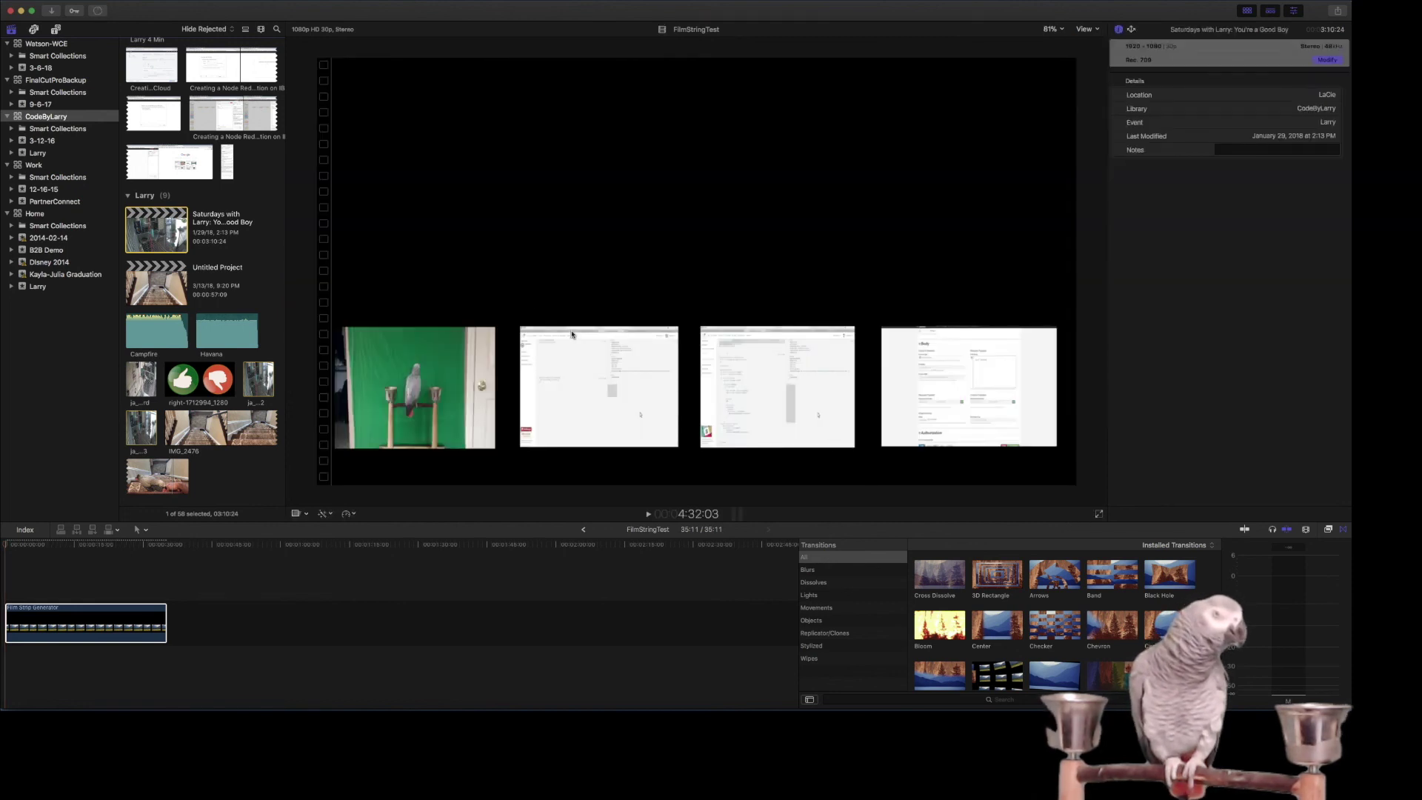
Place the Clouds background under the film strip and trim its end to the film strip's length.
click(57, 31)
click(50, 178)
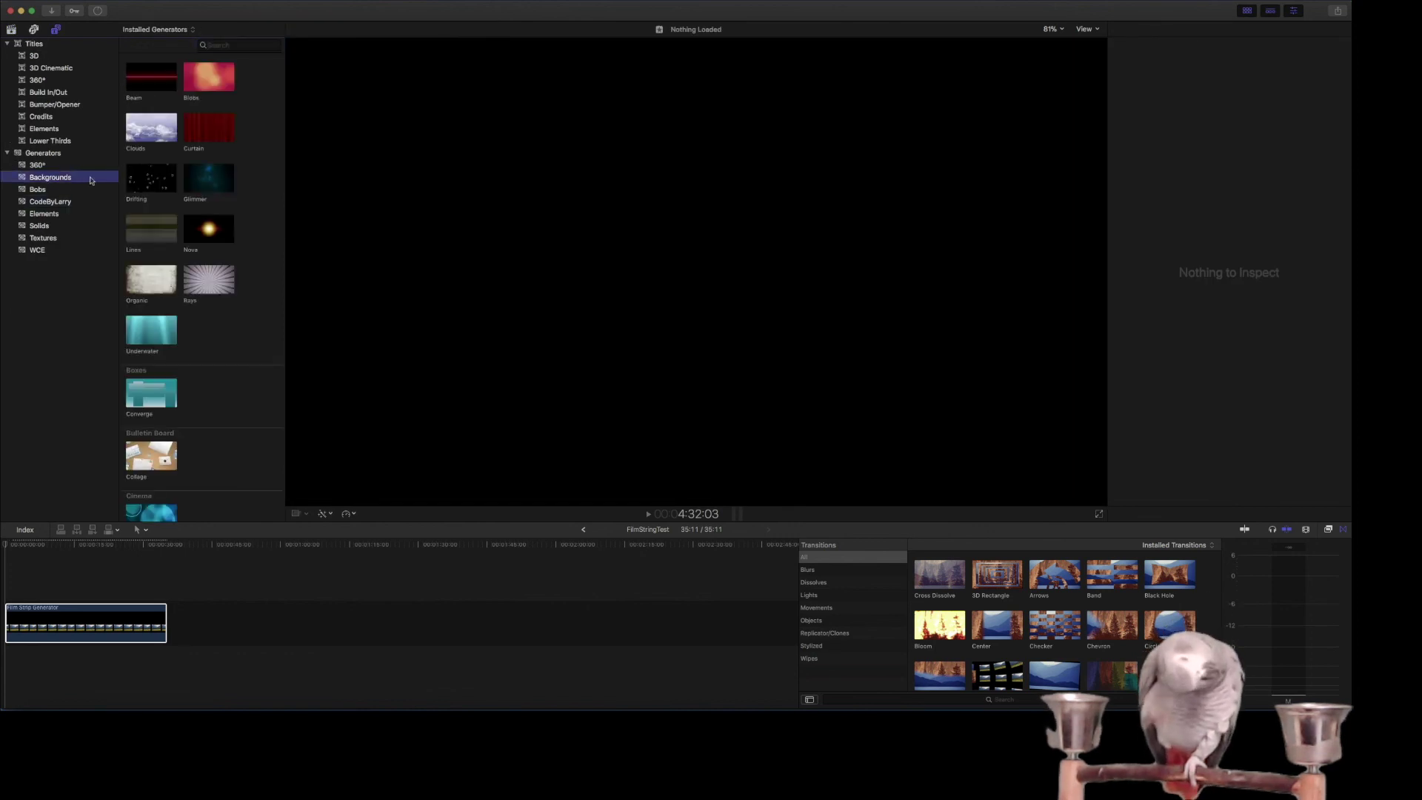
click(148, 131)
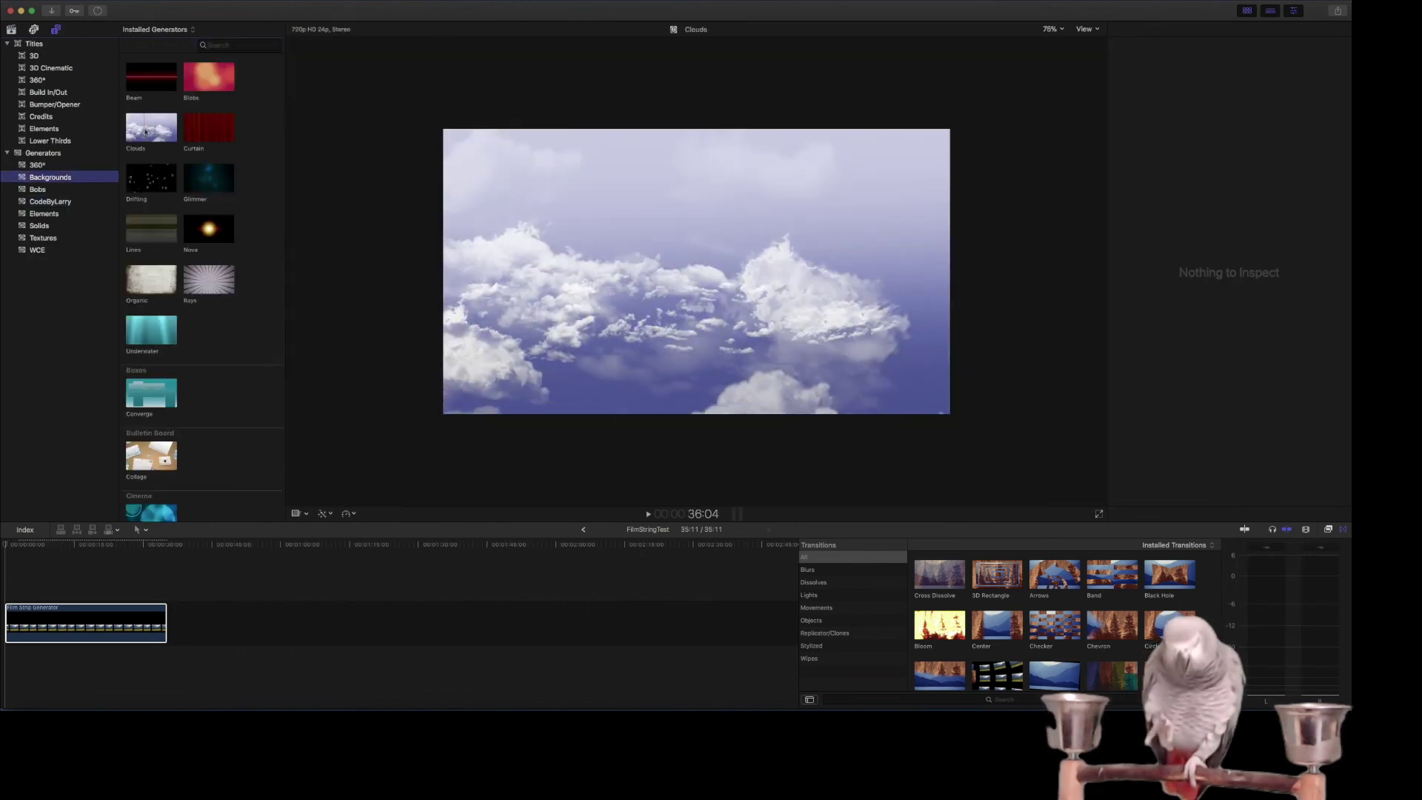
drag(146, 132, 16, 671)
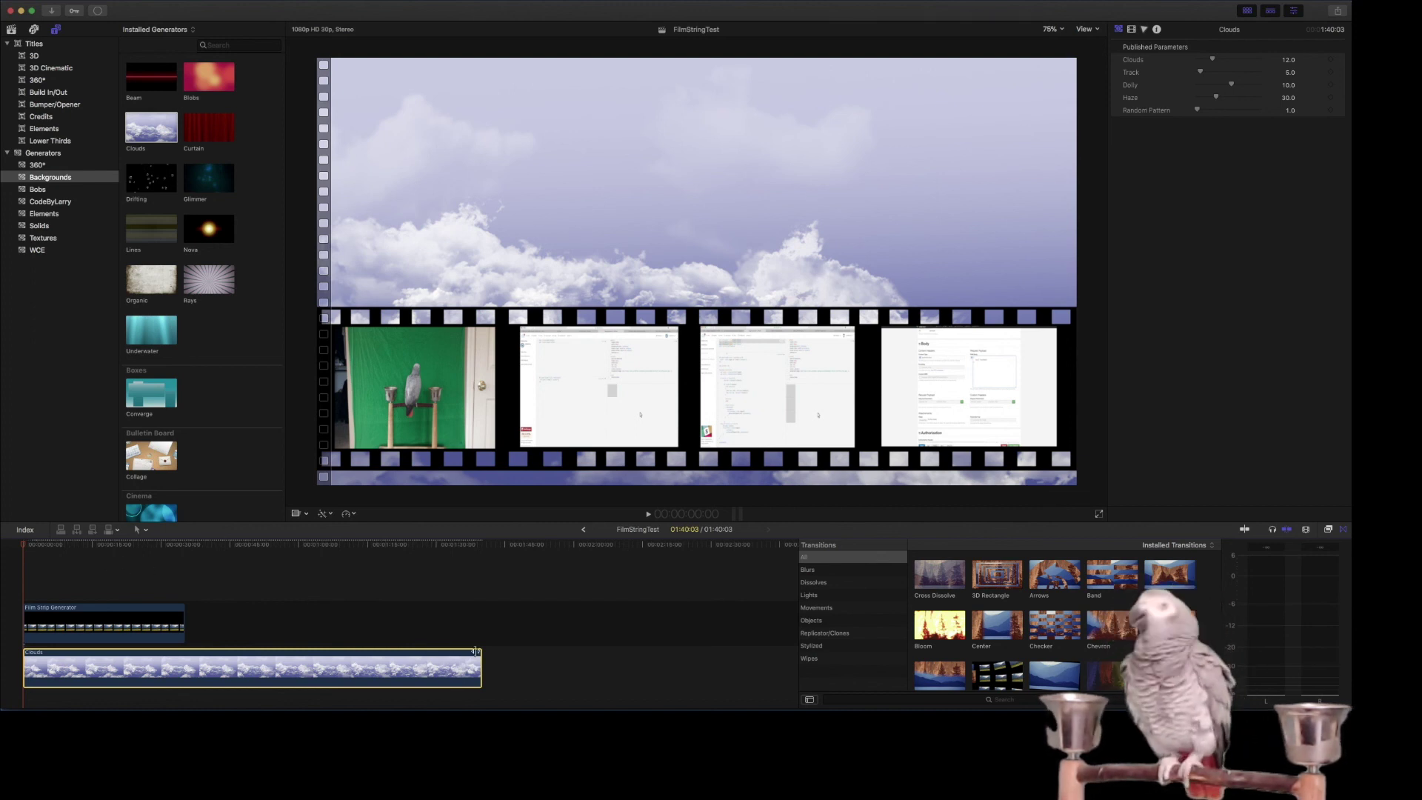
drag(478, 653, 185, 653)
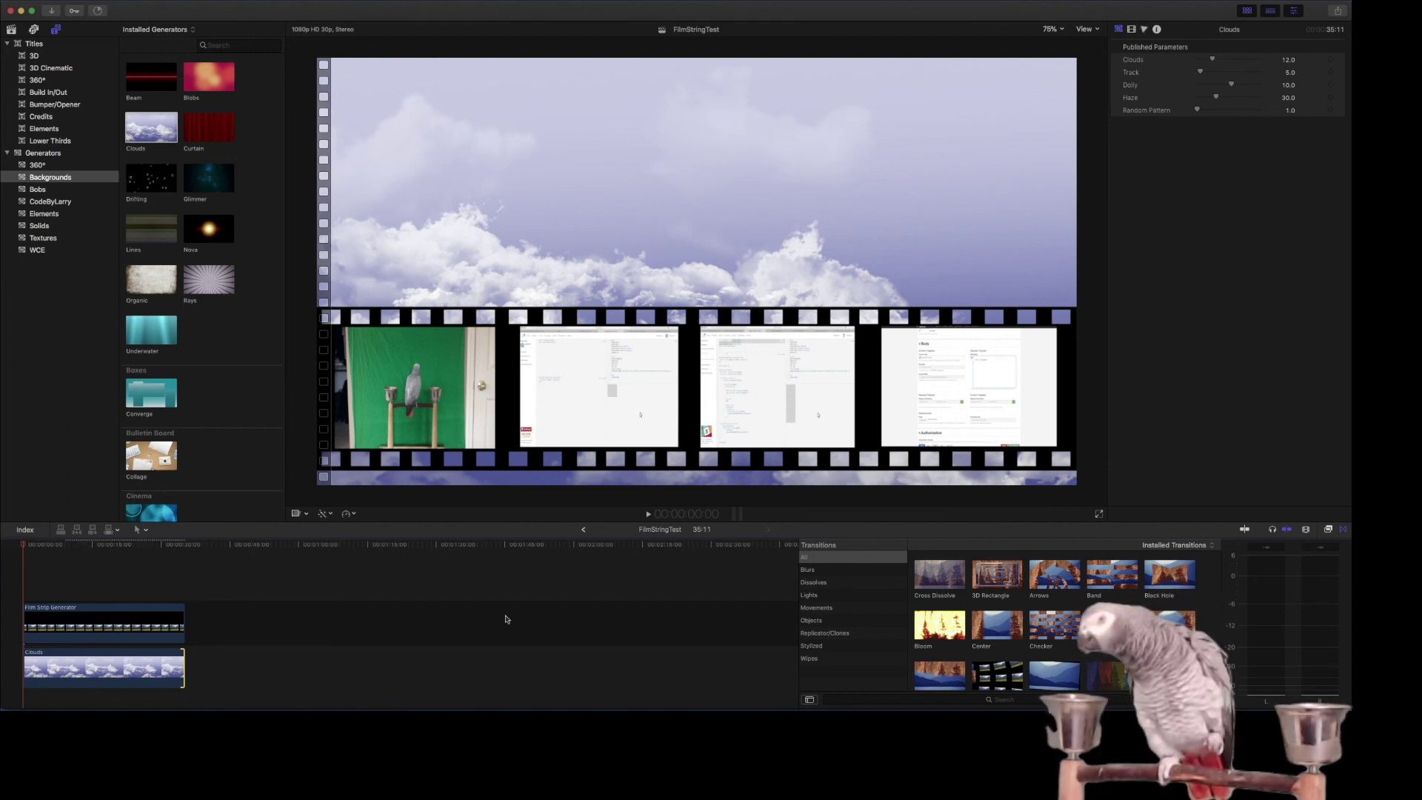
Connect the Carousel jingle from Sound Effects as audio beneath the clouds.
click(56, 31)
click(154, 376)
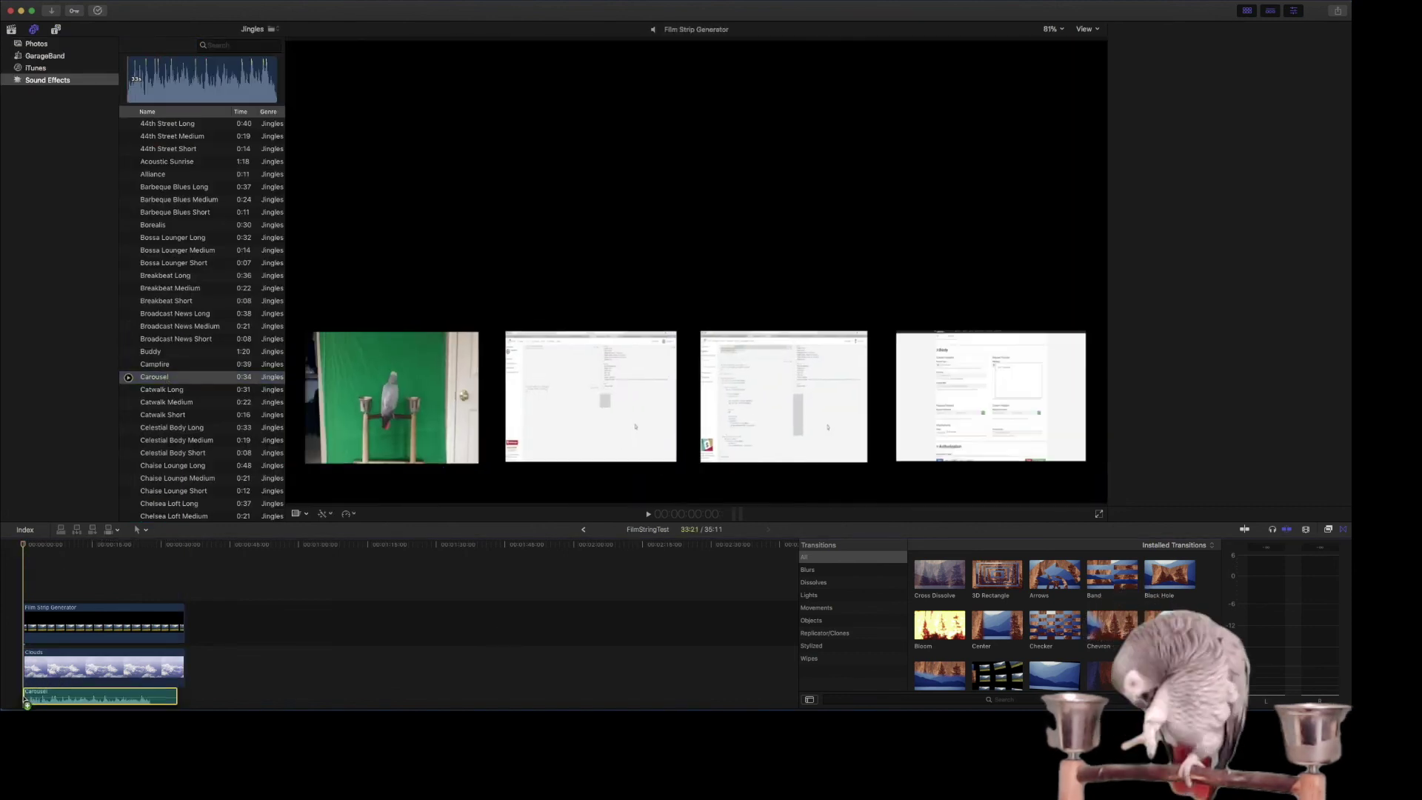
key(q)
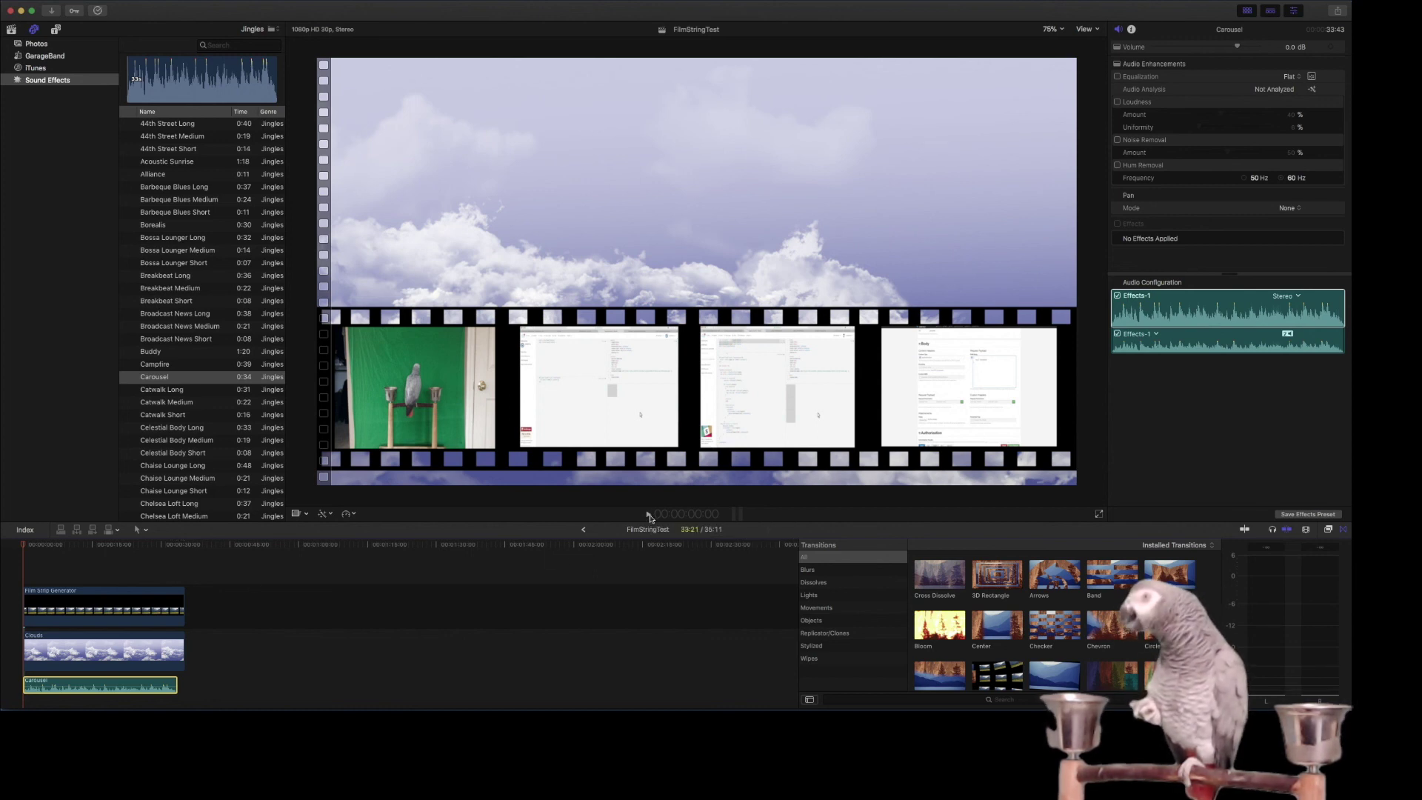
Play back the timeline to watch the film strip scroll, raising the system volume.
click(650, 515)
key(XF86AudioRaiseVolume)
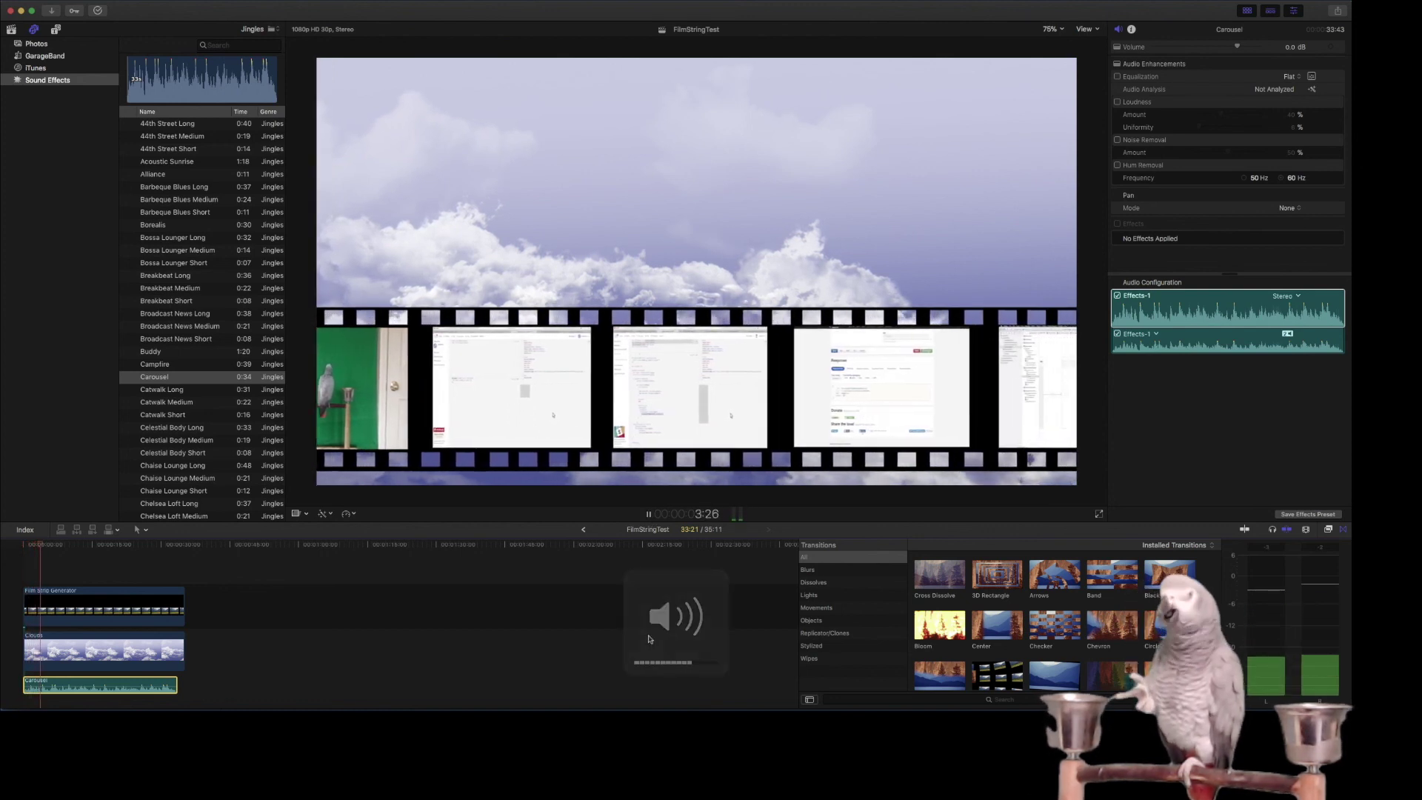
key(XF86AudioRaiseVolume)
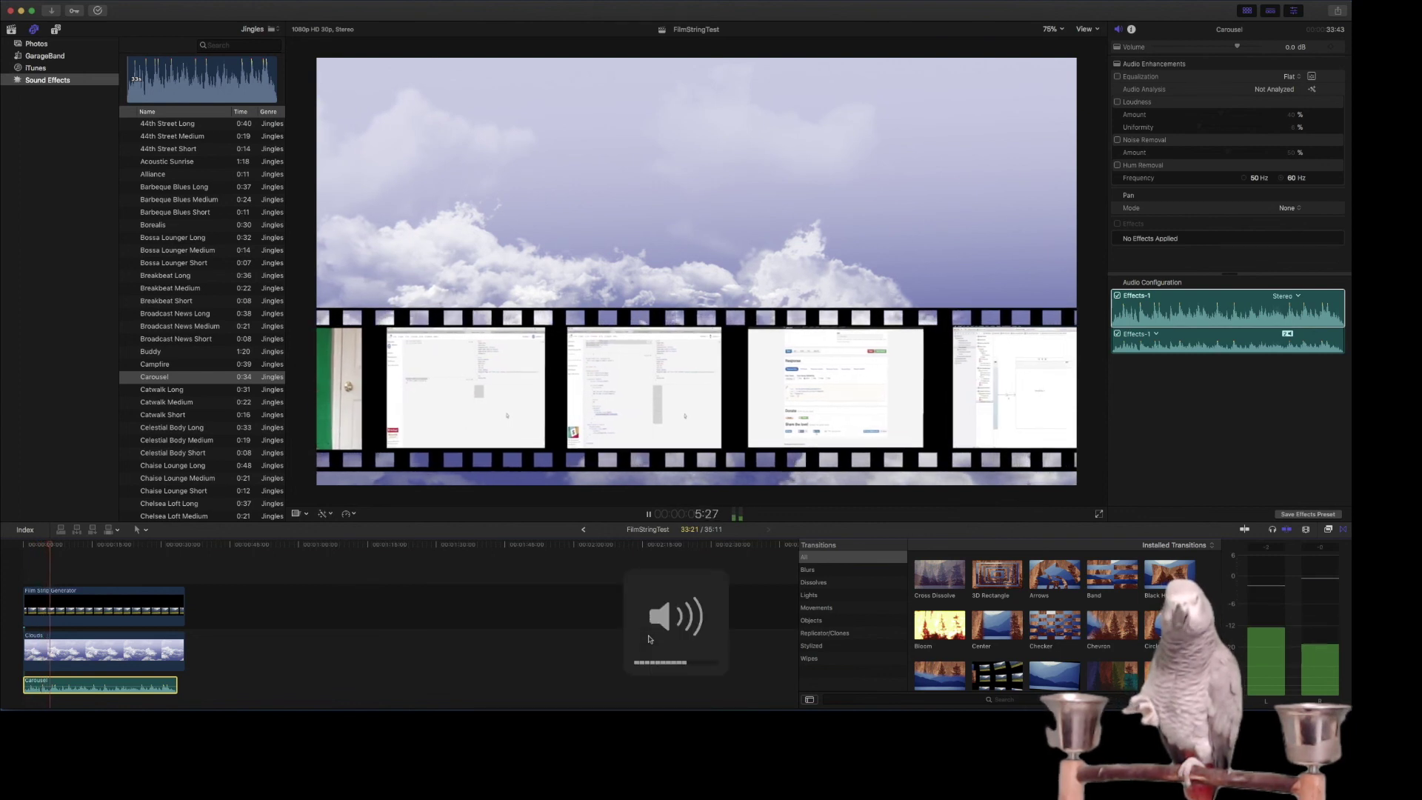